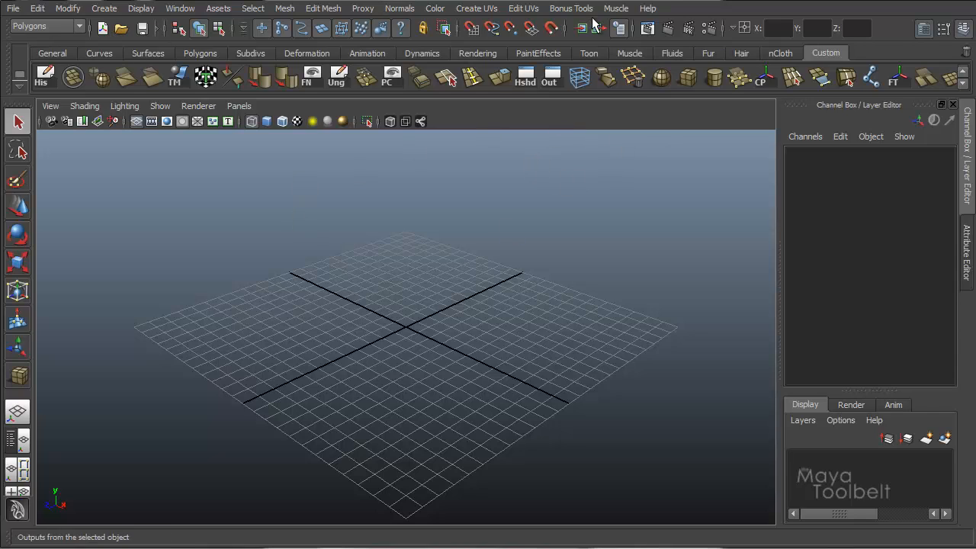
click(488, 9)
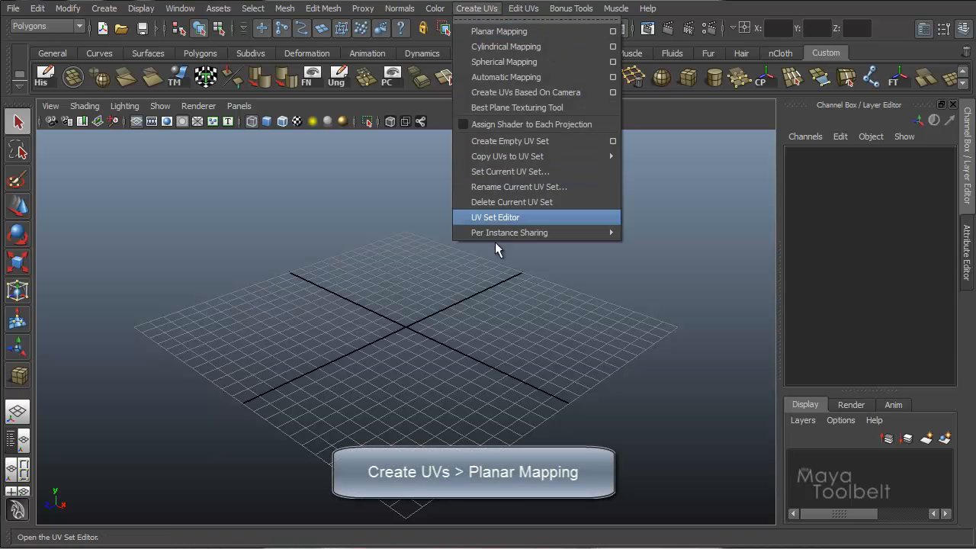
click(471, 329)
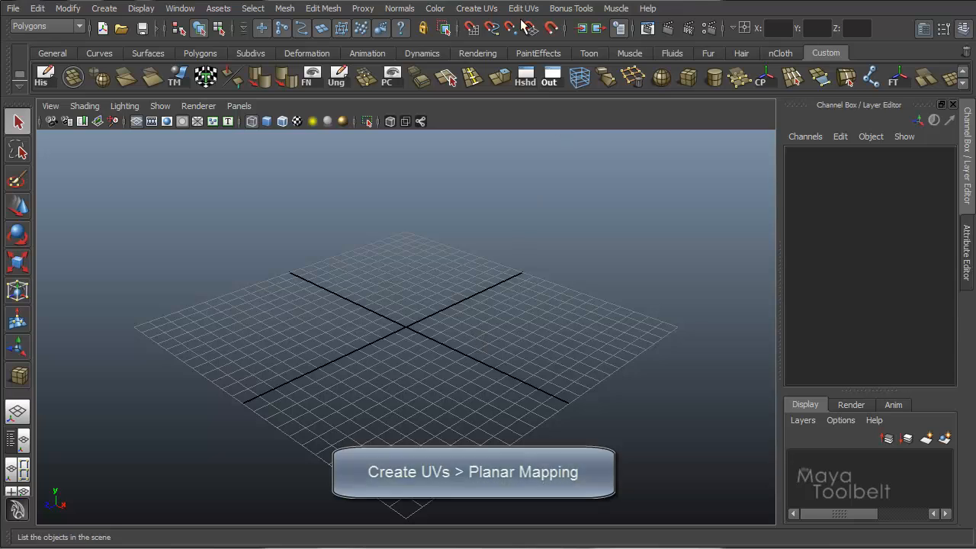
click(486, 10)
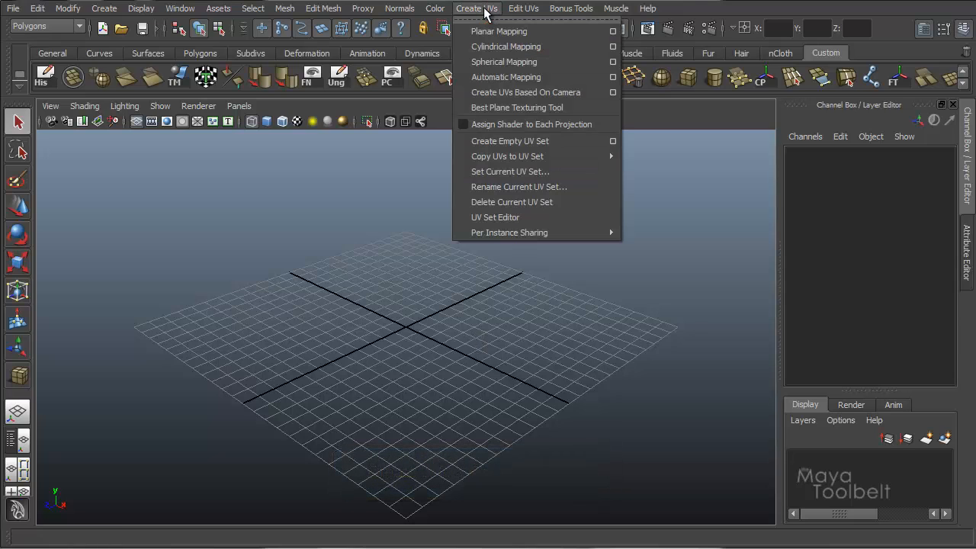
click(492, 10)
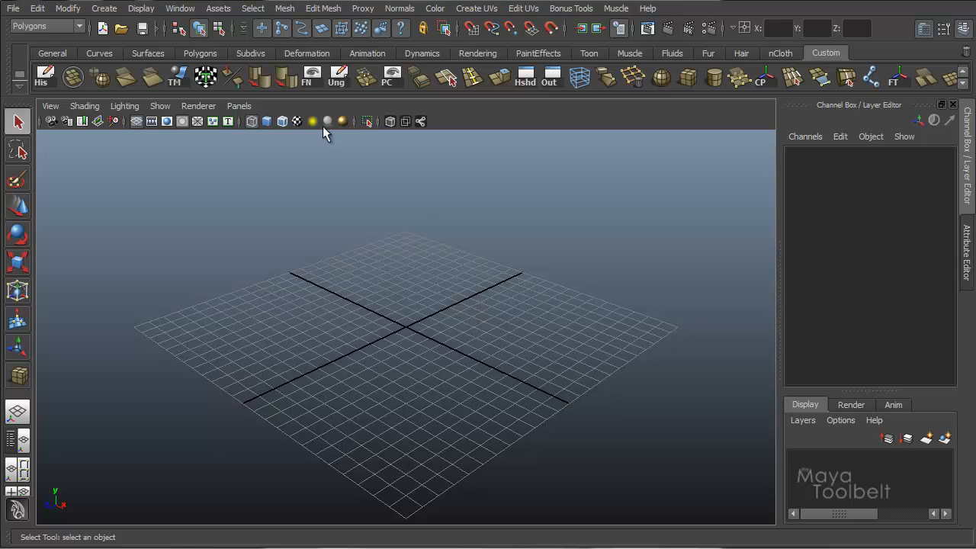
Draw a polygon cube near the centre of the grid and display it with smooth shading
click(688, 79)
mouse_move(379, 329)
shift+mouse_down()
mouse_move(422, 349)
mouse_move(427, 313)
shift+mouse_up()
key(5)
alt+middle_drag(423, 297, 455, 313)
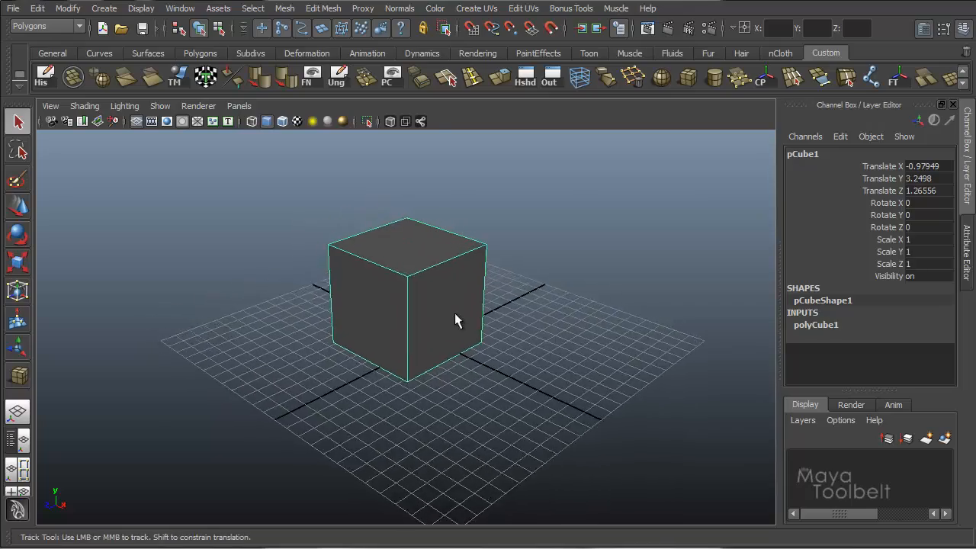
alt+right_drag(455, 313, 536, 318)
alt+drag(536, 318, 501, 322)
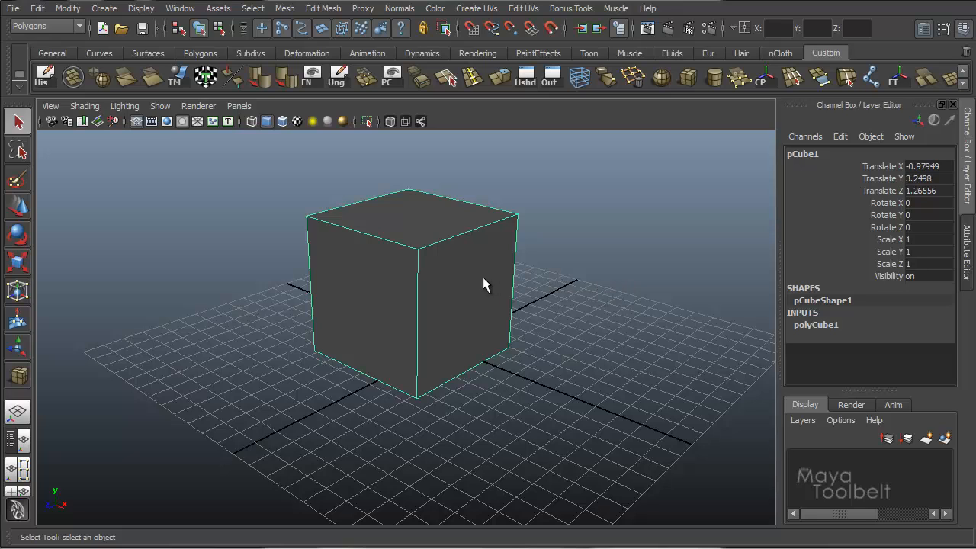
Try stretching the cube to a scale of about 1.47 along Z, then deselect it
key(r)
drag(463, 267, 492, 250)
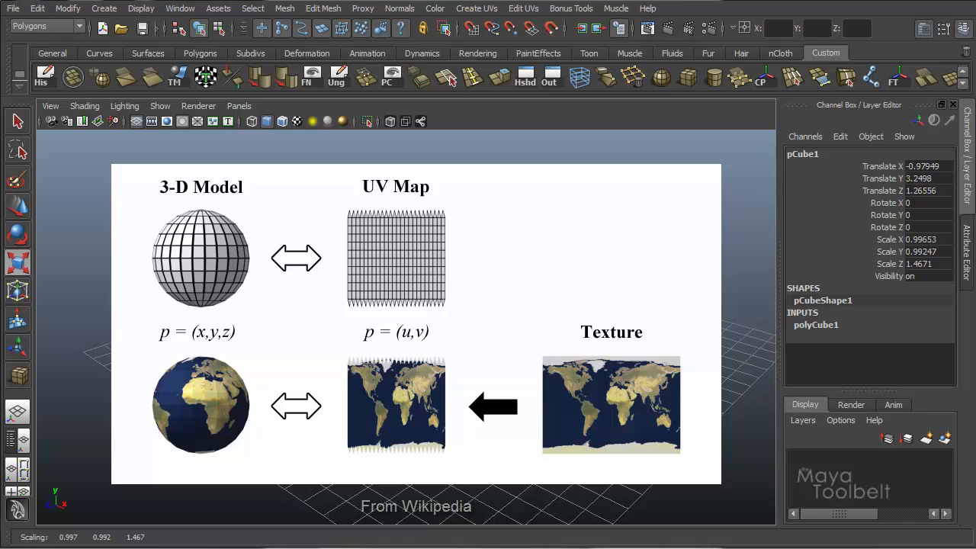
key(w)
click(488, 320)
mouse_move(488, 320)
alt+mouse_down()
mouse_move(474, 321)
mouse_move(482, 318)
alt+mouse_up()
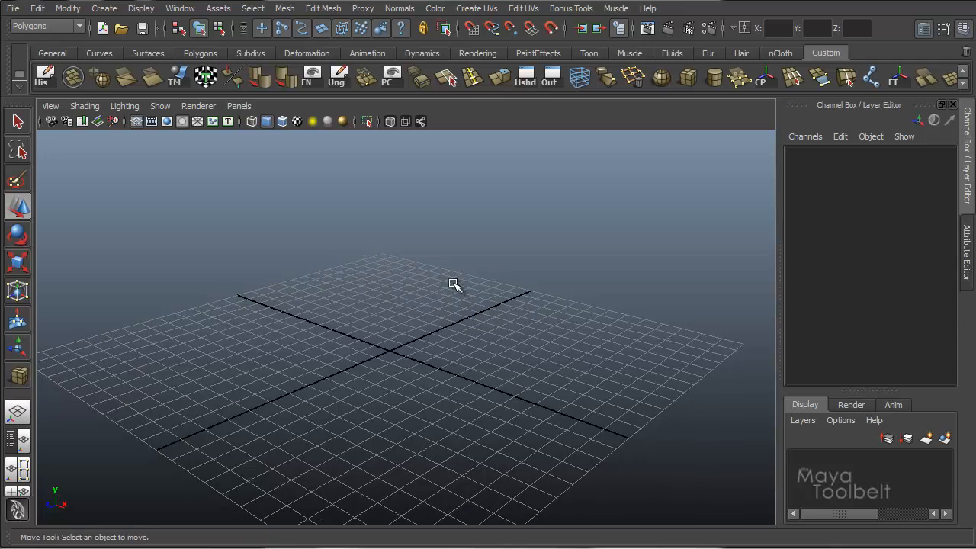
Create a new polygon cube near the grid centre, positioned at about X 0.08, Y 3.2, Z 0.39
alt+middle_drag(462, 285, 486, 288)
click(104, 9)
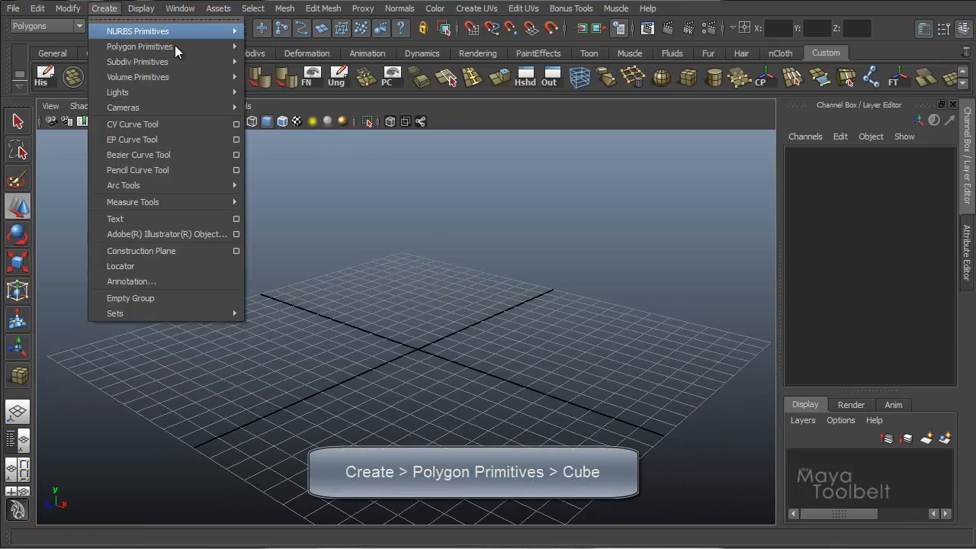
mouse_move(181, 47)
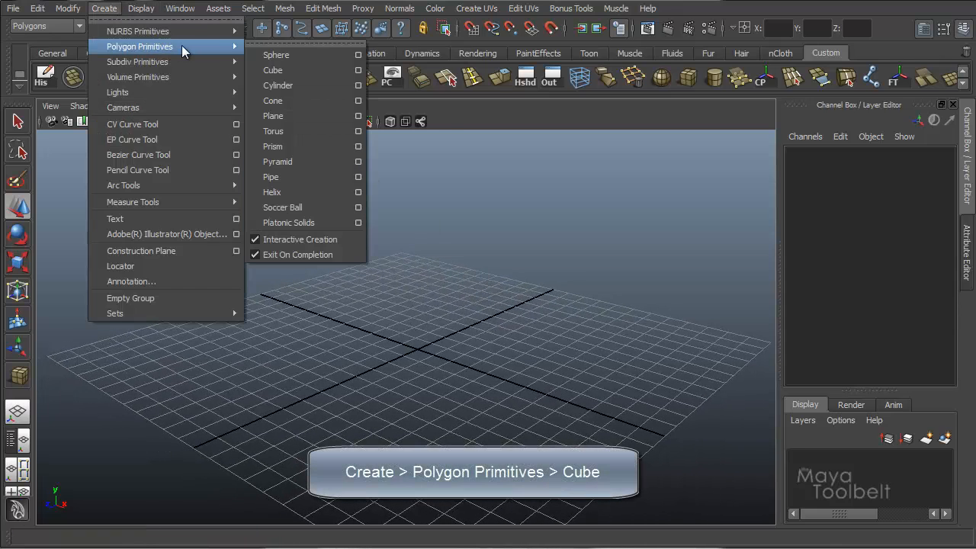
click(280, 68)
drag(434, 369, 462, 388)
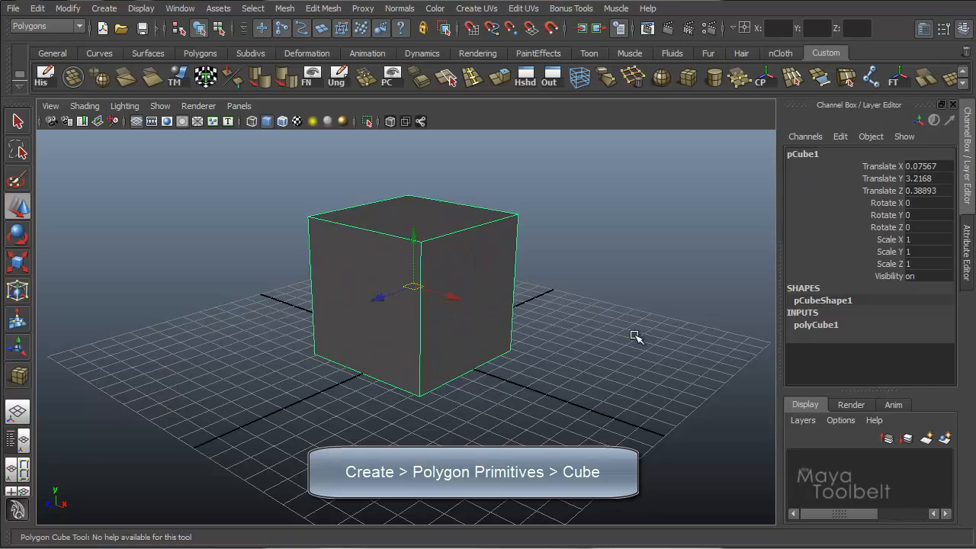
alt+drag(636, 336, 490, 296)
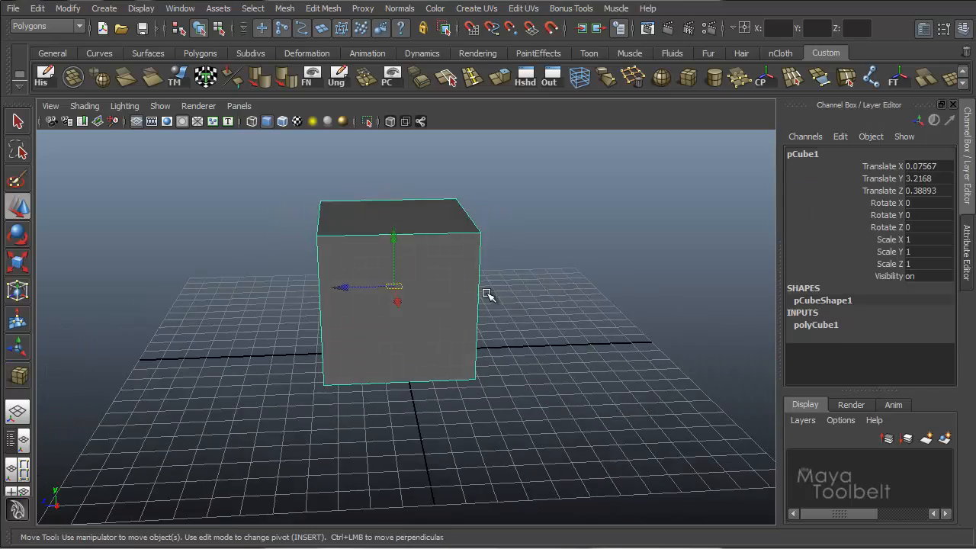
alt+drag(387, 344, 489, 336)
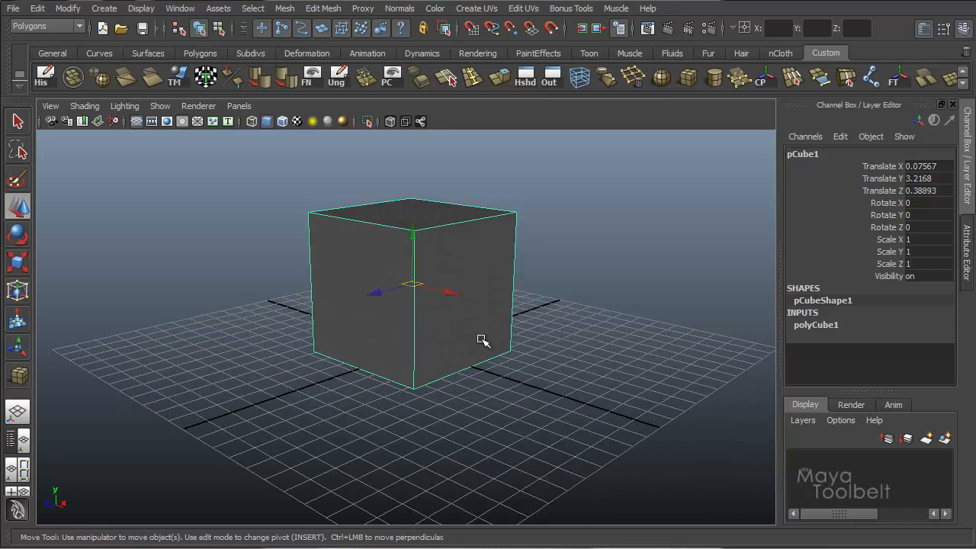
Reselect the cube and examine its faces from several angles
key(q)
click(552, 264)
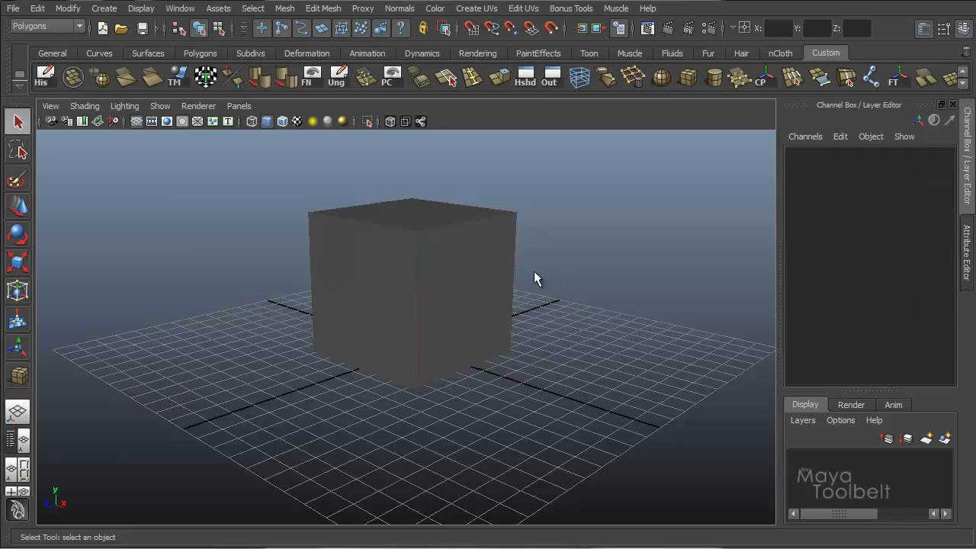
click(494, 289)
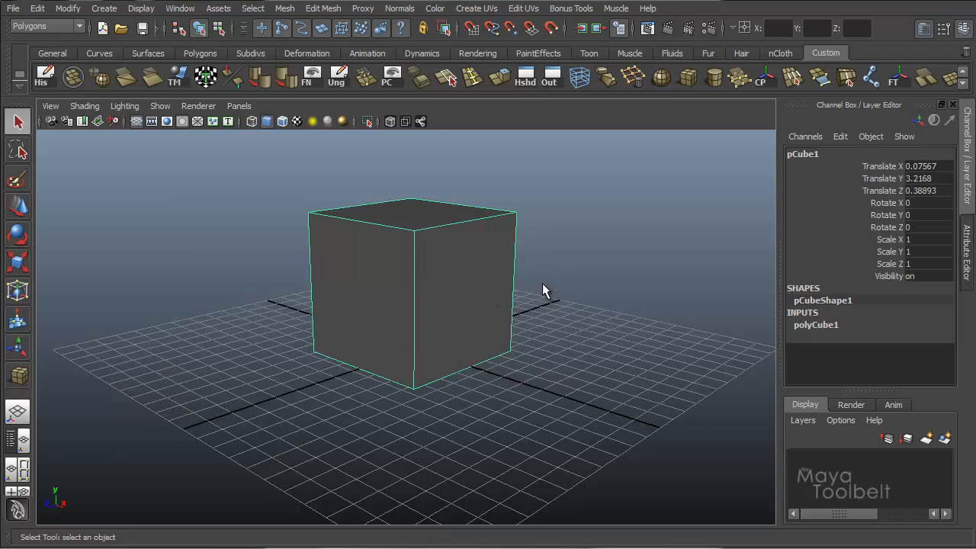
alt+drag(543, 290, 508, 275)
alt+drag(508, 274, 552, 285)
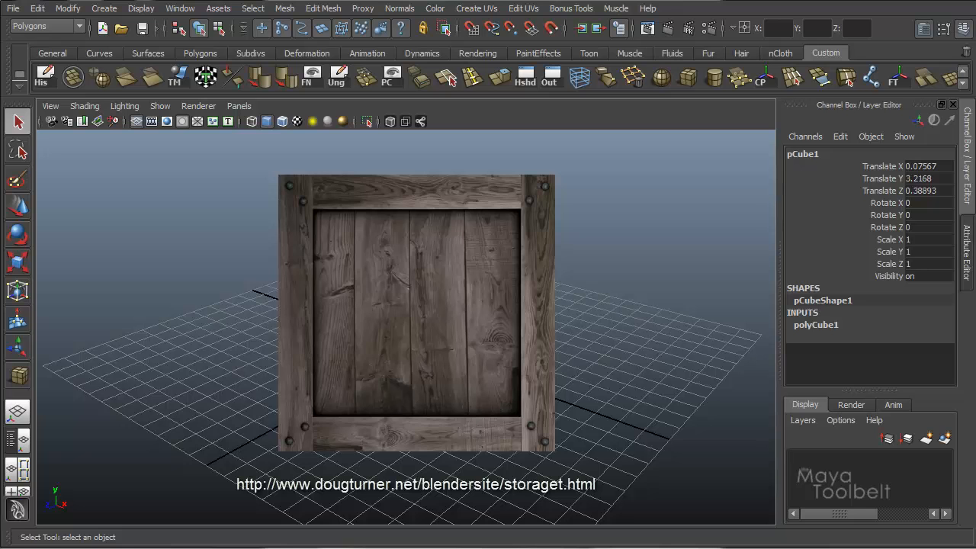
key(w)
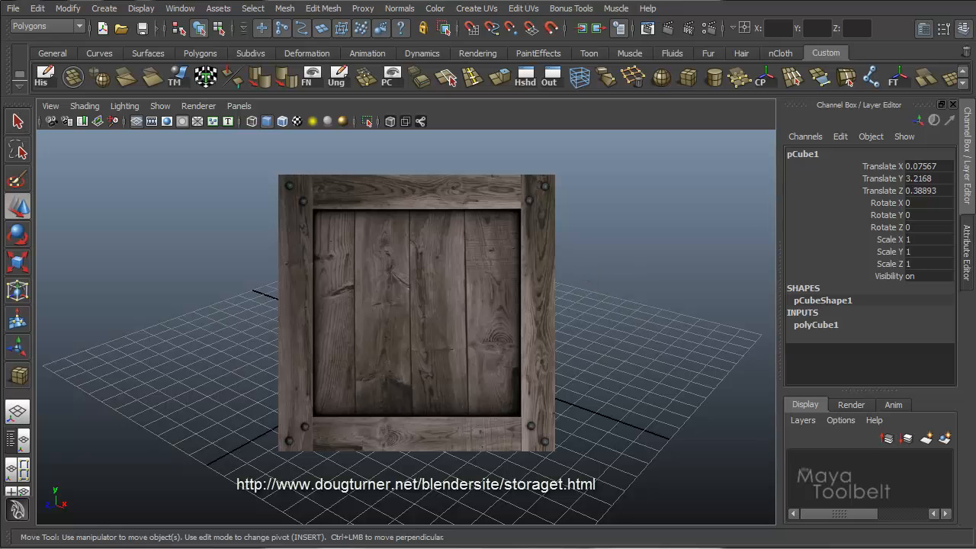
alt+drag(484, 269, 411, 266)
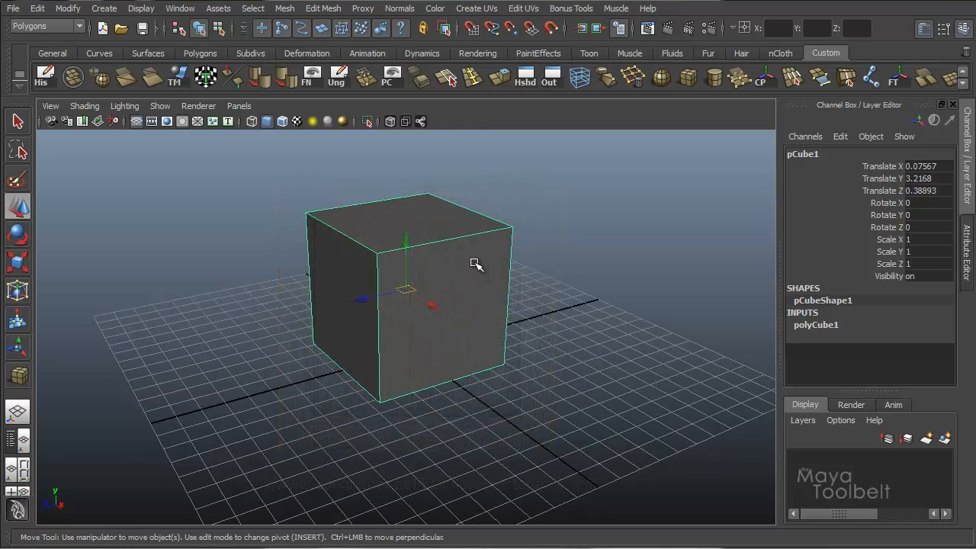
alt+middle_drag(498, 257, 383, 274)
alt+drag(391, 274, 374, 265)
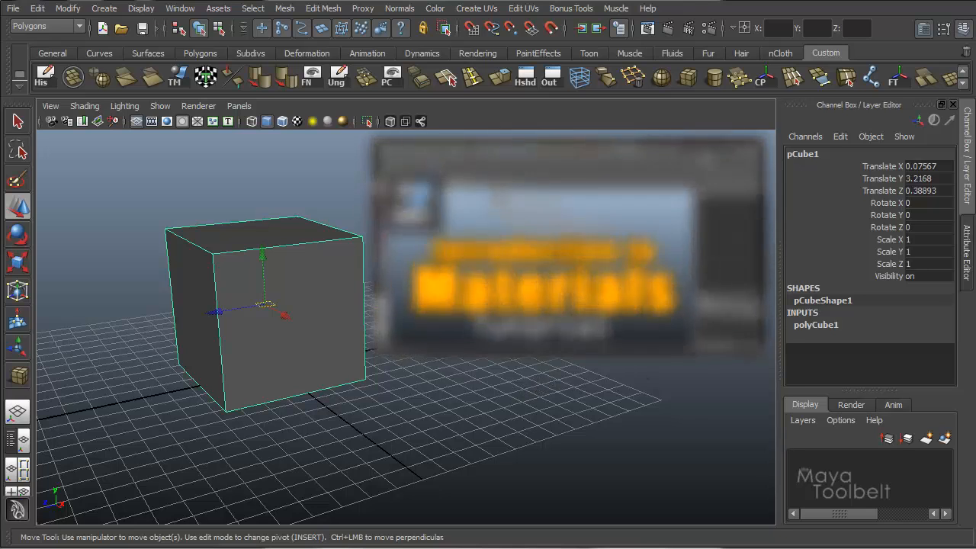
alt+middle_drag(483, 224, 571, 207)
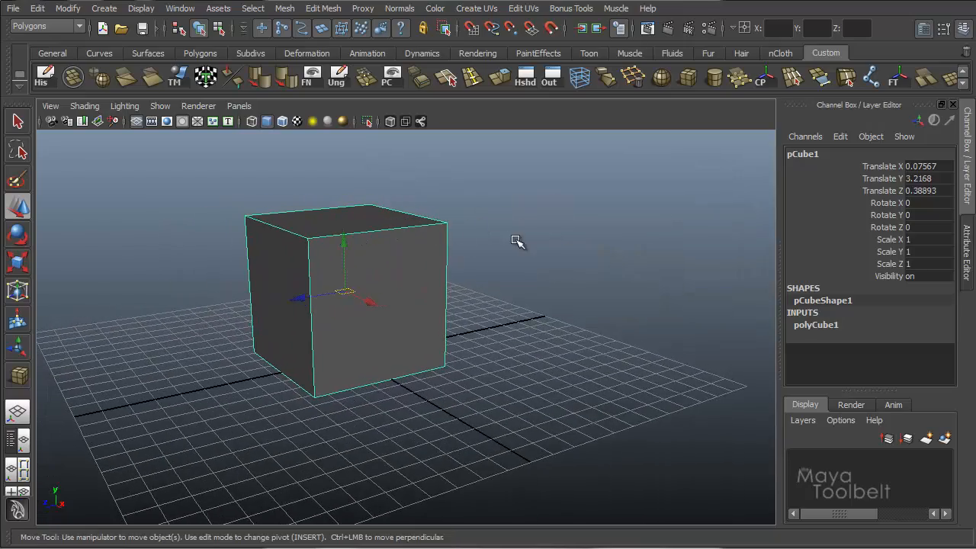
mouse_move(519, 243)
alt+mouse_down()
mouse_move(536, 251)
mouse_move(614, 226)
mouse_move(526, 242)
alt+mouse_up()
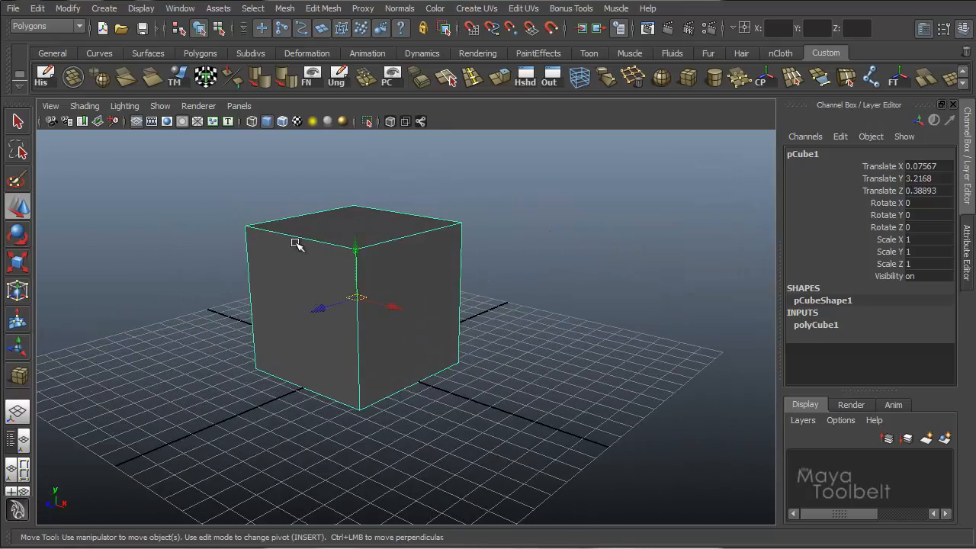
Assign a new Lambert material to the cube
right_drag(342, 223, 347, 449)
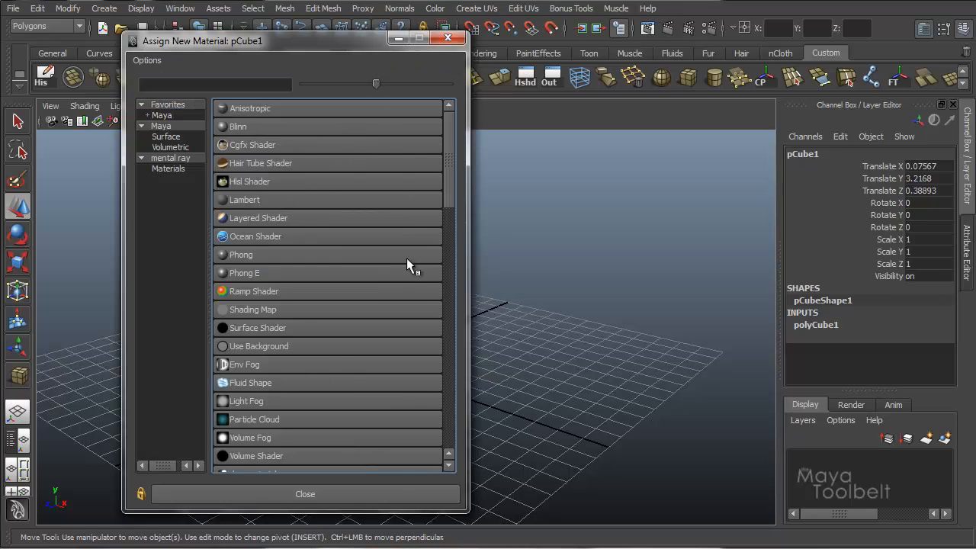
click(258, 200)
alt+drag(475, 257, 529, 279)
Open the attributes of the cube's Lambert material and rename it WoodCrate
key(ctrl+a)
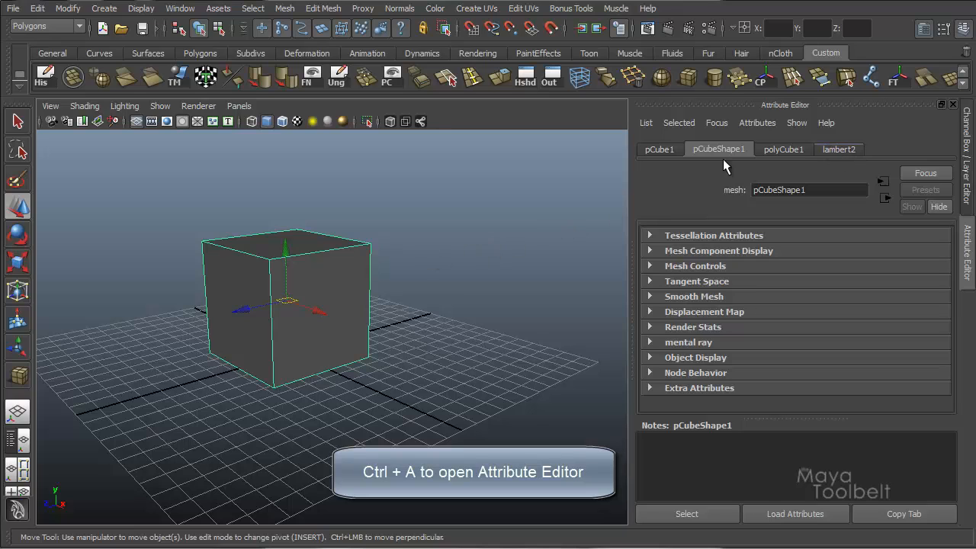
click(848, 149)
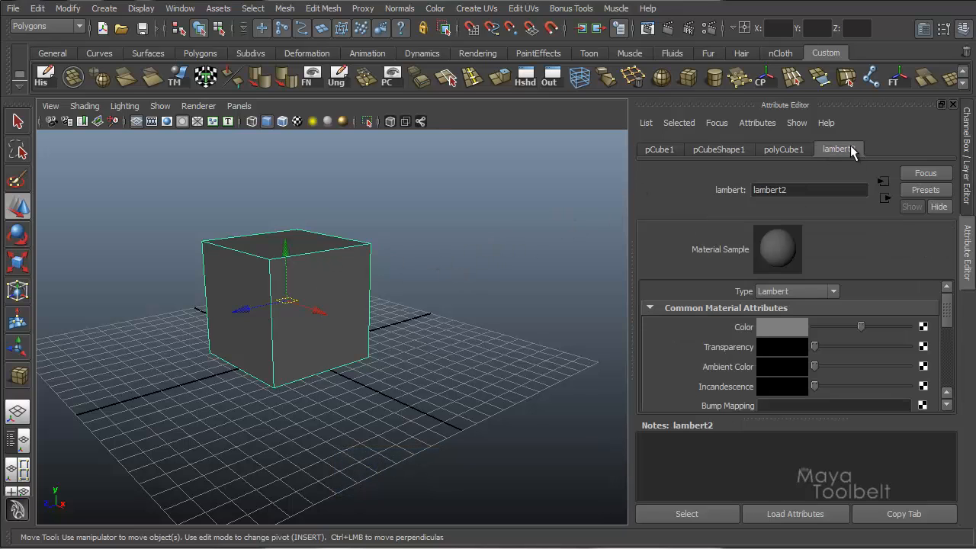
double_click(770, 190)
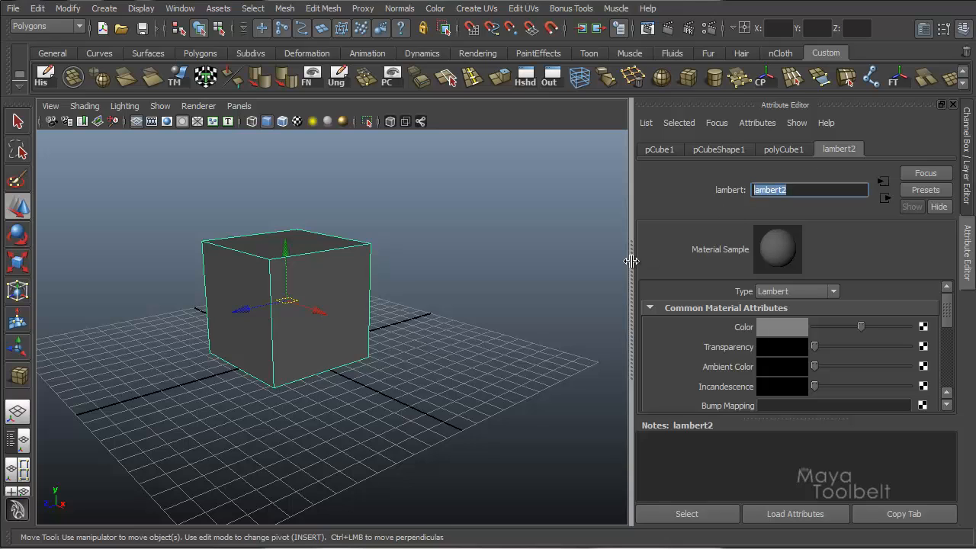
text(WoodC)
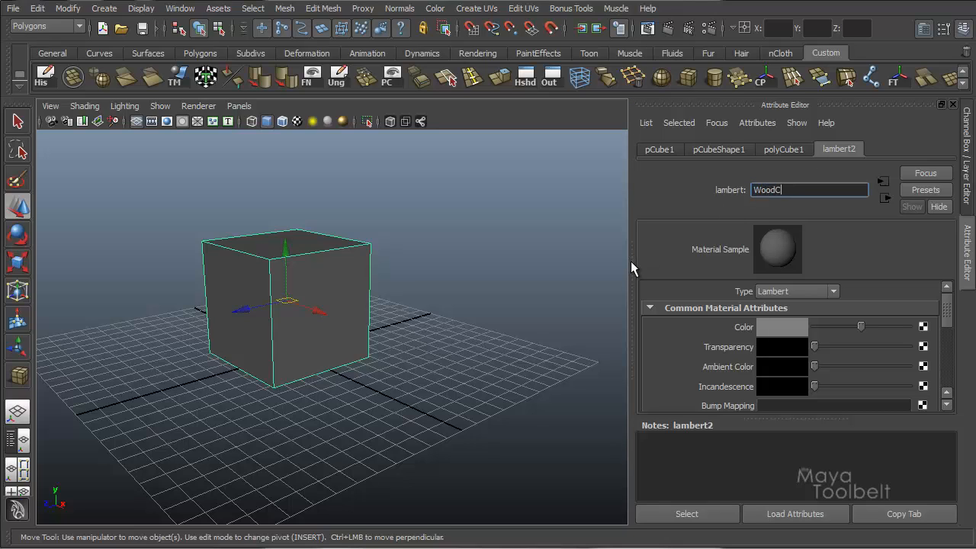
text(rate)
key(Return)
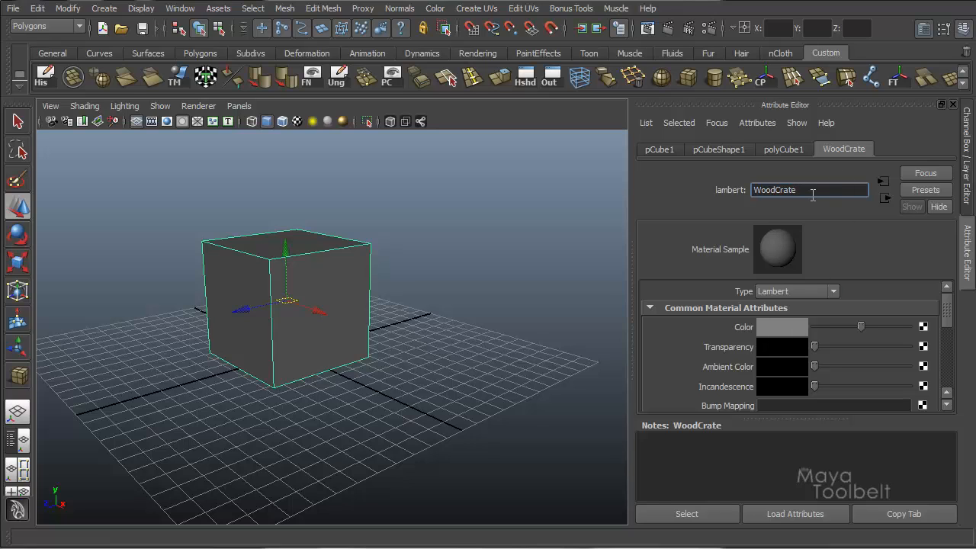
Connect a File texture to the WoodCrate material's color and load the image 1_store.jpg
click(923, 330)
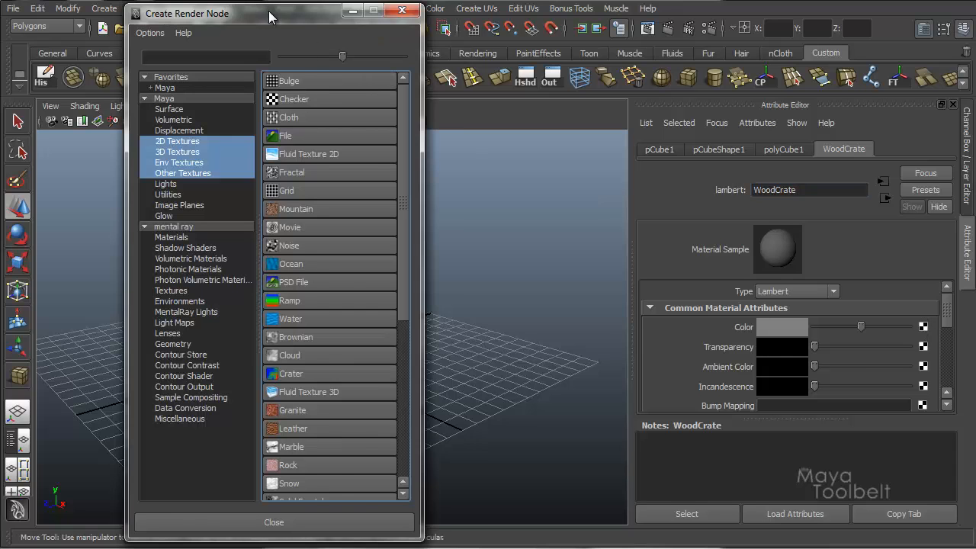
drag(269, 10, 411, 29)
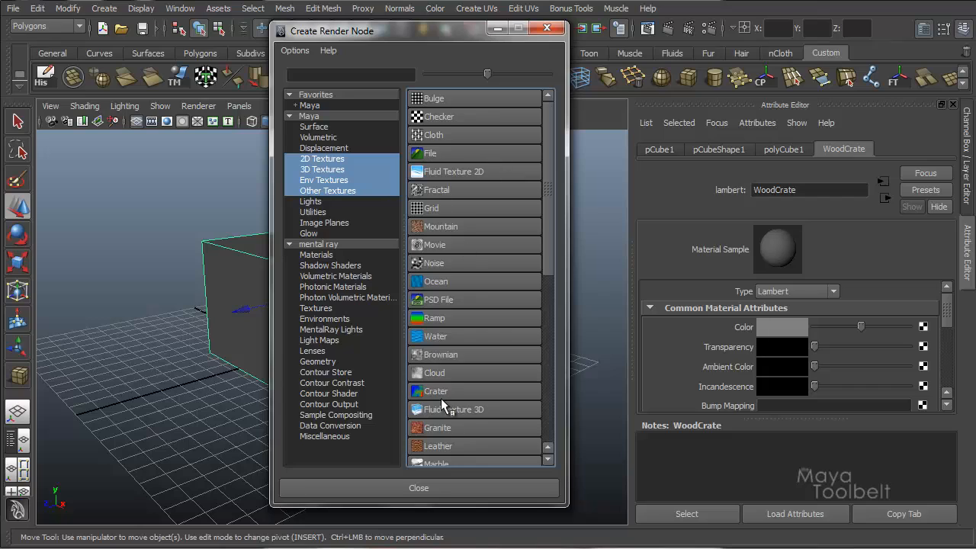
click(439, 152)
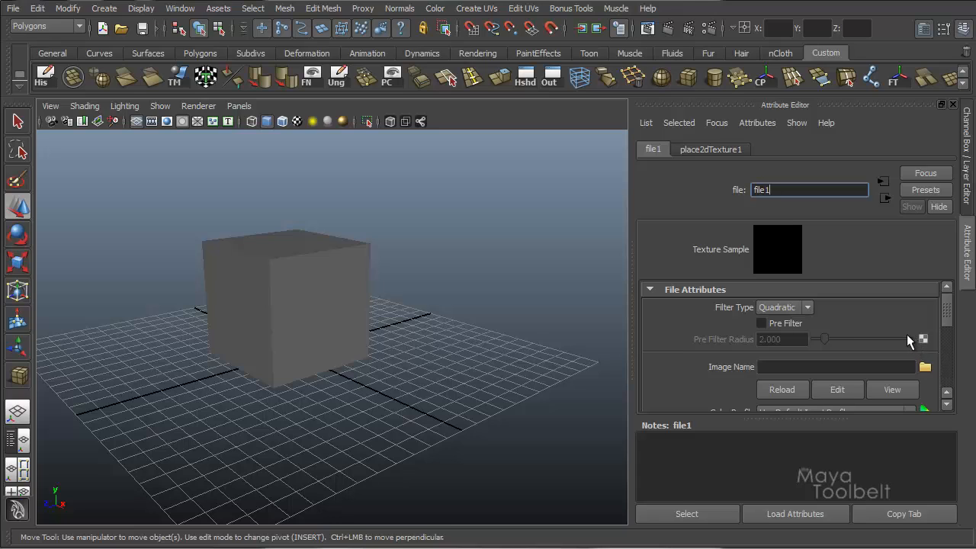
click(926, 368)
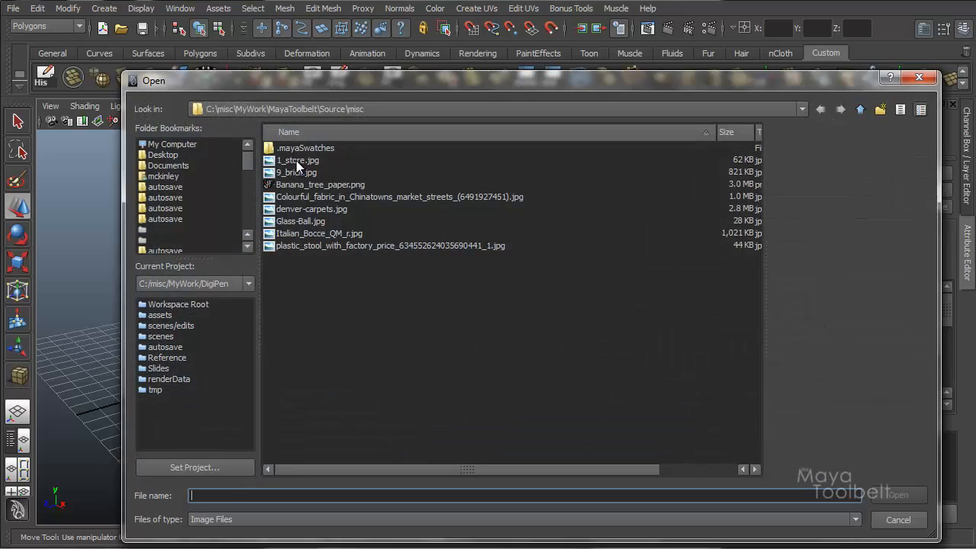
double_click(296, 160)
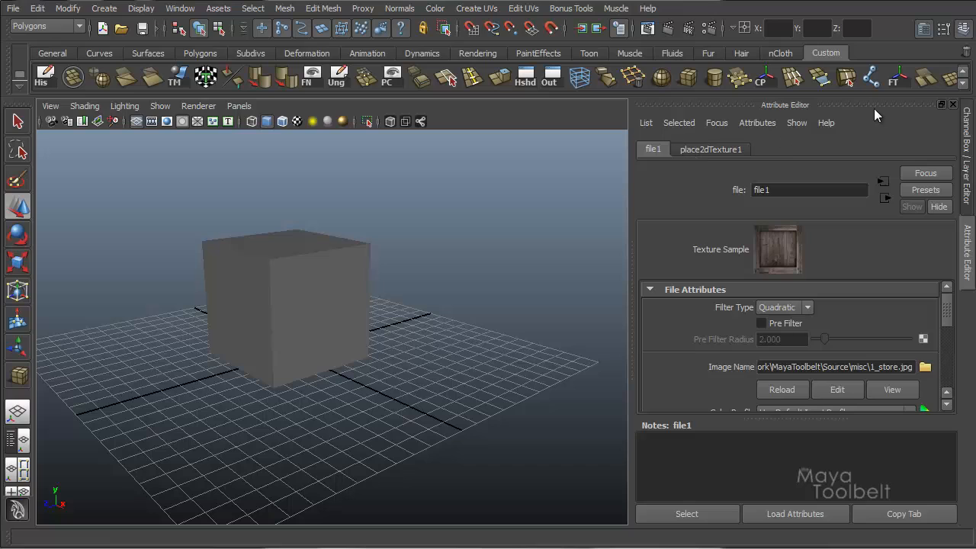
Reselect the cube and refresh the WoodCrate material's sample swatch
click(267, 301)
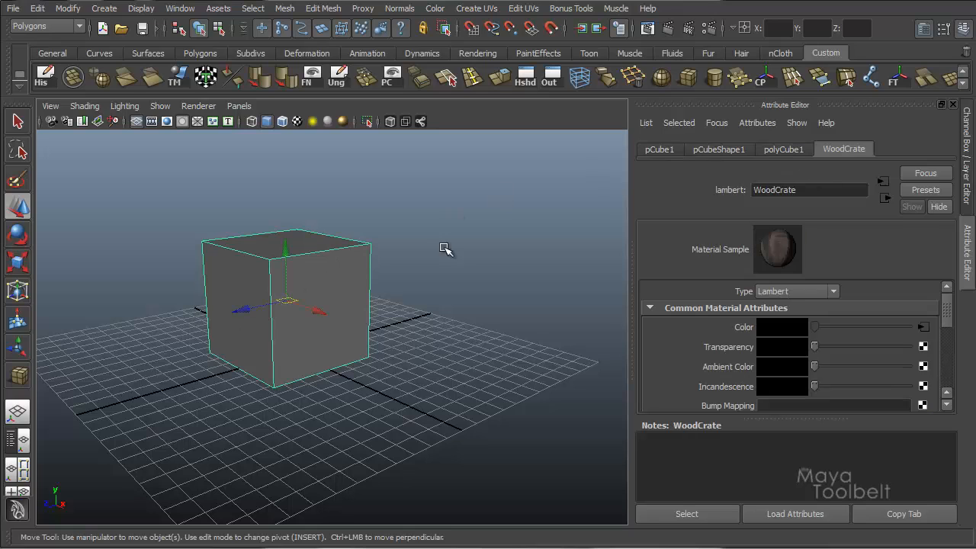
click(779, 250)
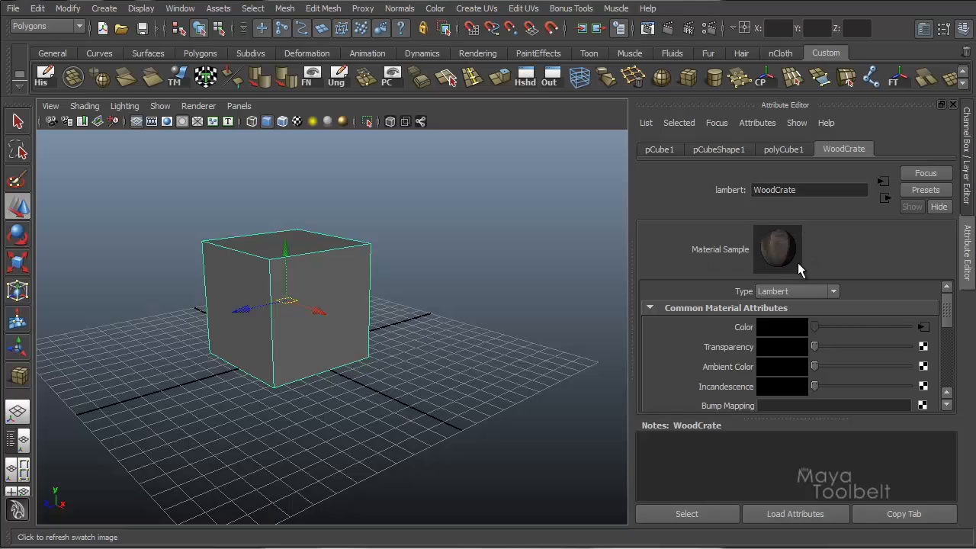
click(758, 244)
alt+drag(447, 327, 359, 322)
key(q)
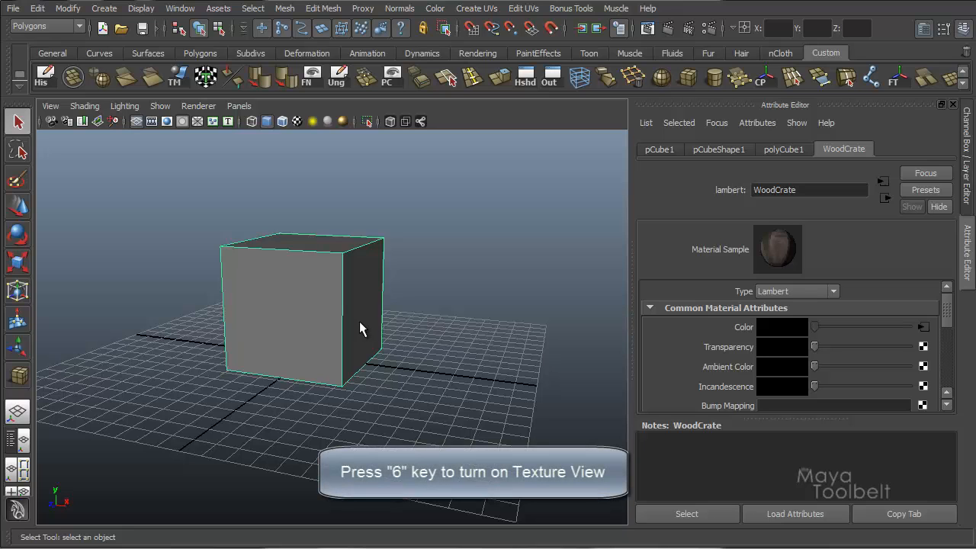
Turn on textured display in the viewport and view the cube unselected
key(6)
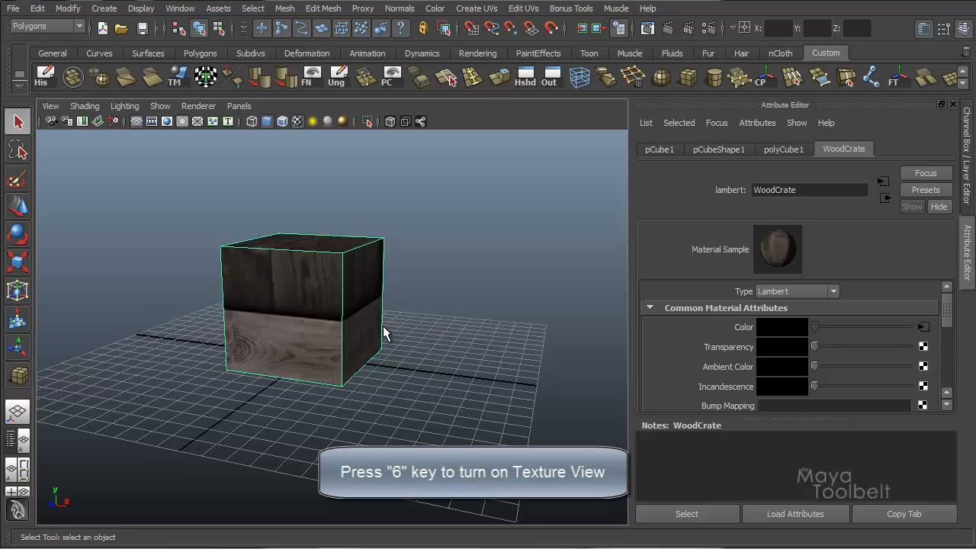
click(435, 319)
alt+drag(488, 328, 370, 301)
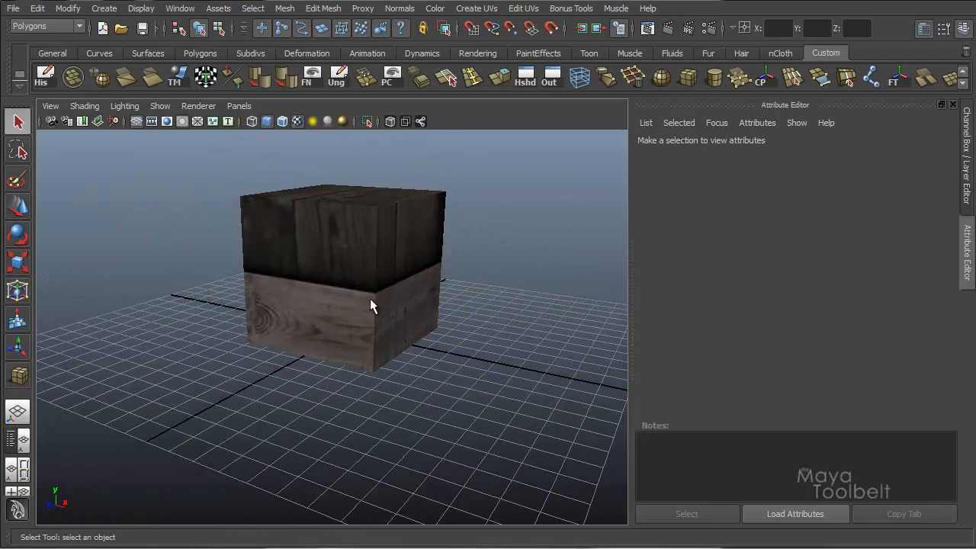
Reselect the cube, open the file texture connected to the WoodCrate color and view its enlarged texture sample
click(363, 303)
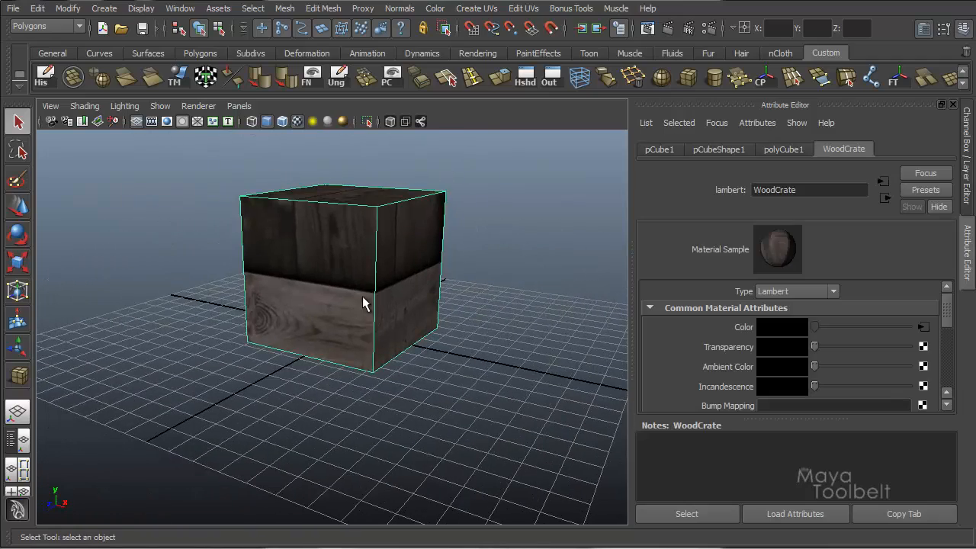
click(923, 328)
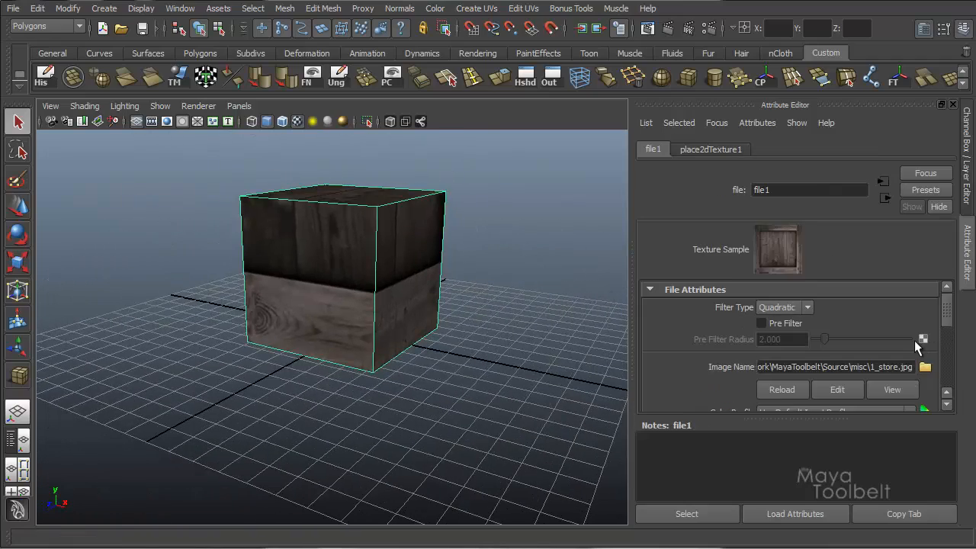
click(782, 264)
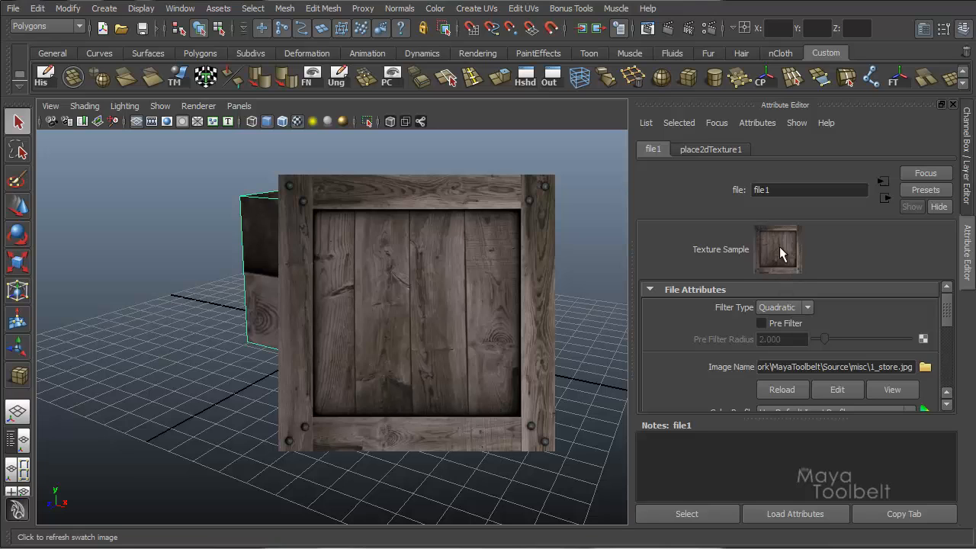
alt+drag(439, 267, 358, 296)
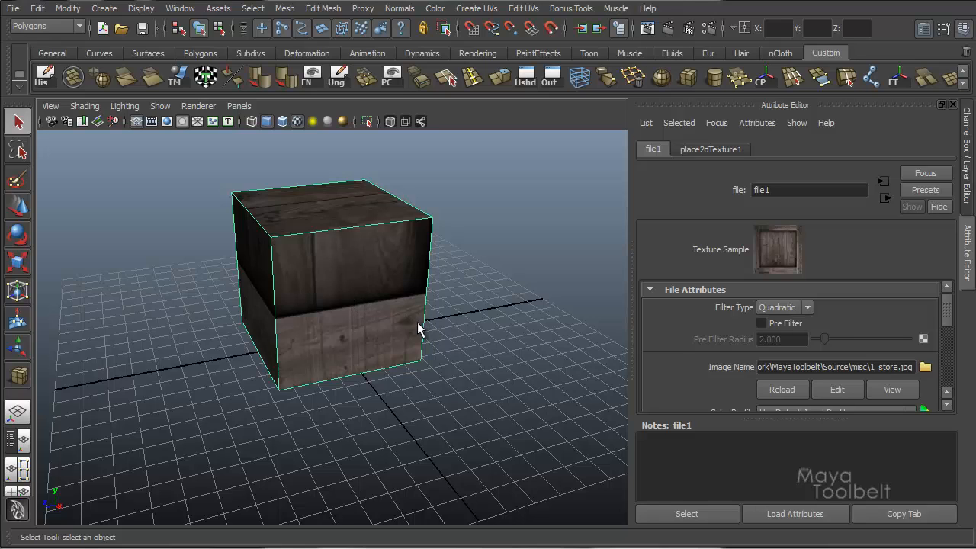
Show the cube's Channel Box in place of the Attribute Editor
key(ctrl+a)
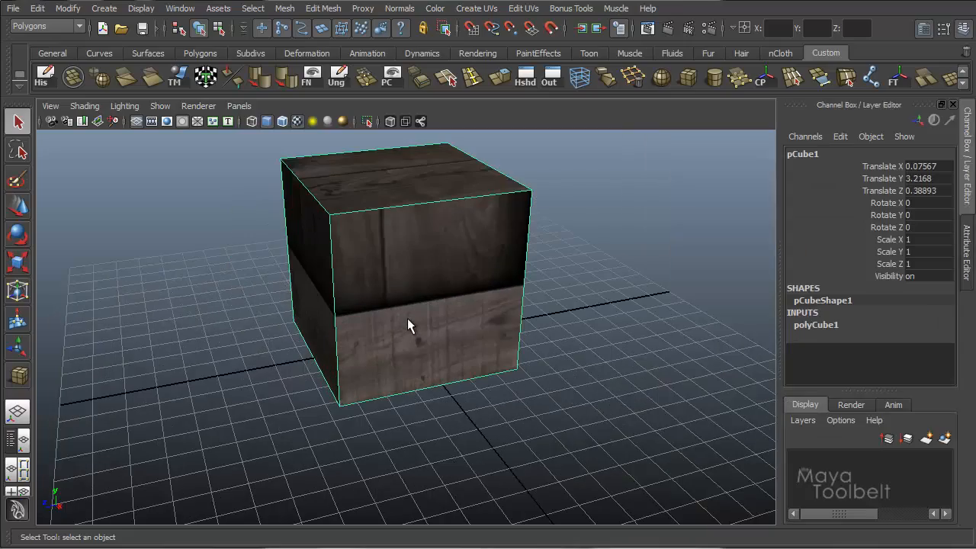
mouse_move(410, 329)
alt+mouse_down()
mouse_move(465, 272)
mouse_move(440, 318)
mouse_move(478, 331)
mouse_move(594, 314)
mouse_move(414, 328)
alt+mouse_up()
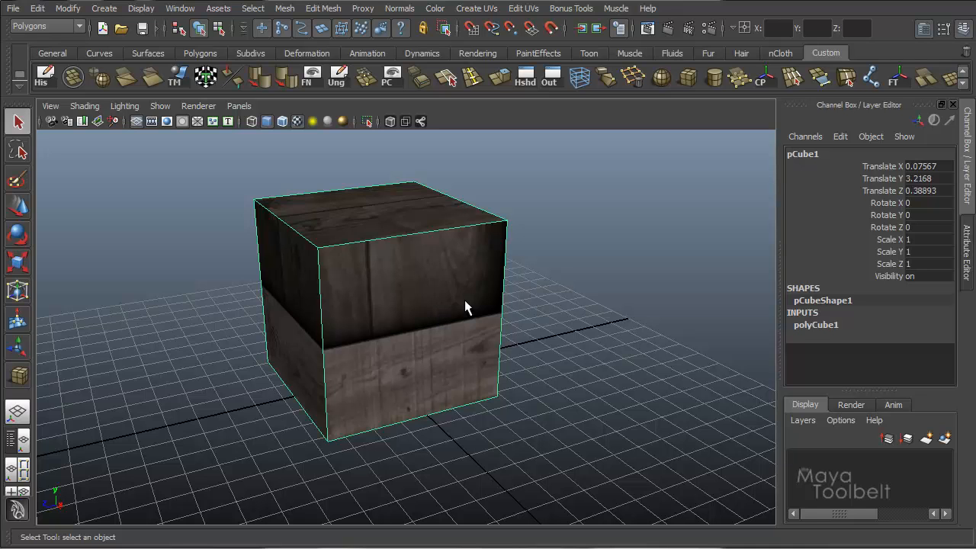
alt+drag(426, 281, 454, 275)
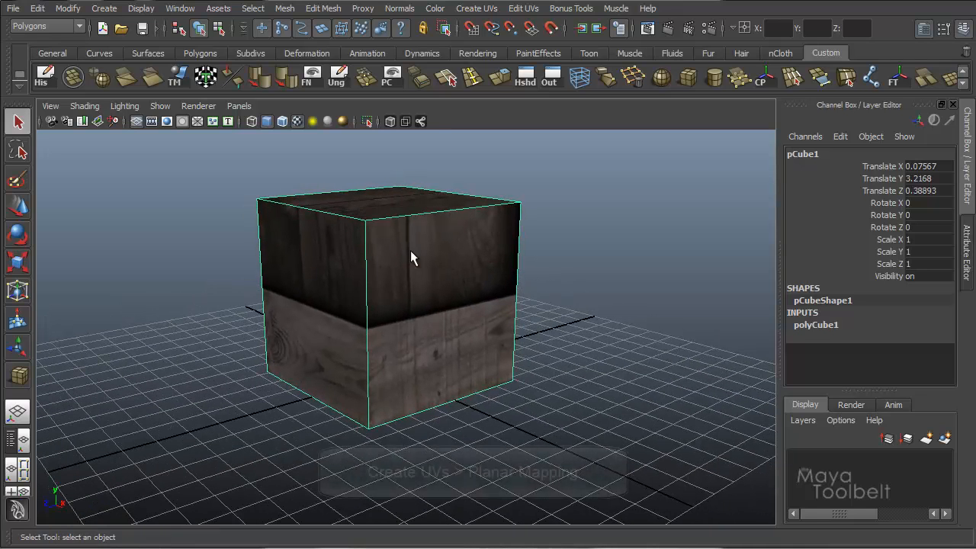
Reset the Planar Mapping options to their defaults and project the cube's UVs from the X axis, fitted to the bounding box
click(481, 9)
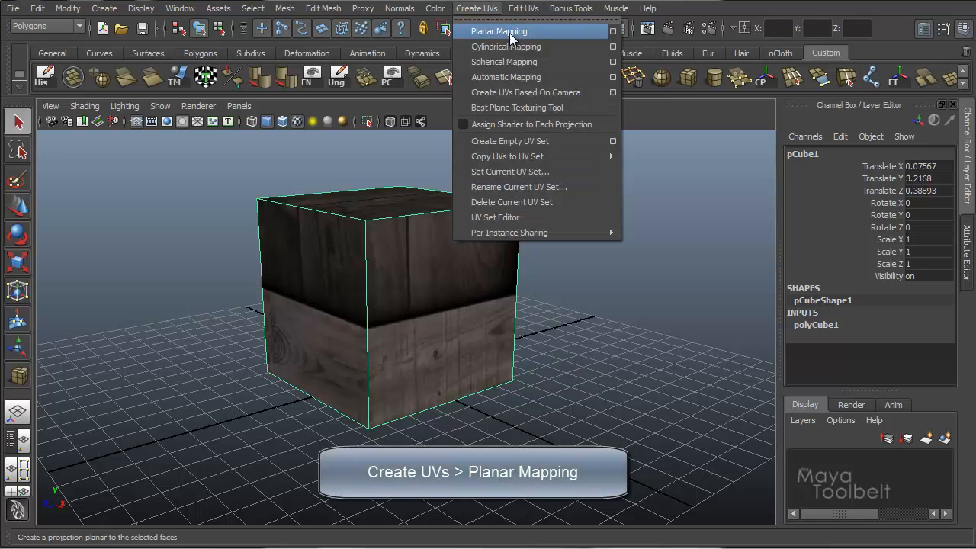
click(613, 31)
alt+middle_drag(425, 238, 299, 225)
drag(624, 109, 560, 73)
click(445, 92)
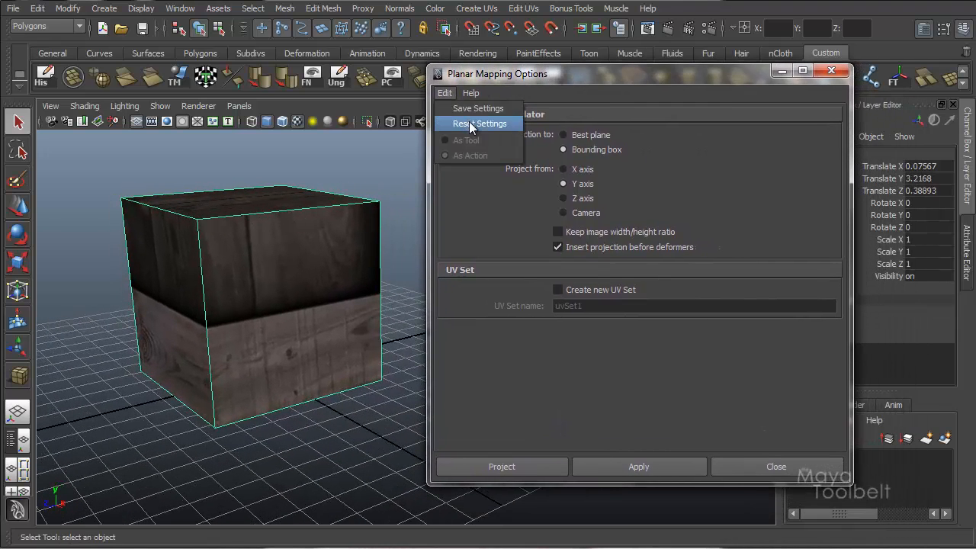
click(469, 125)
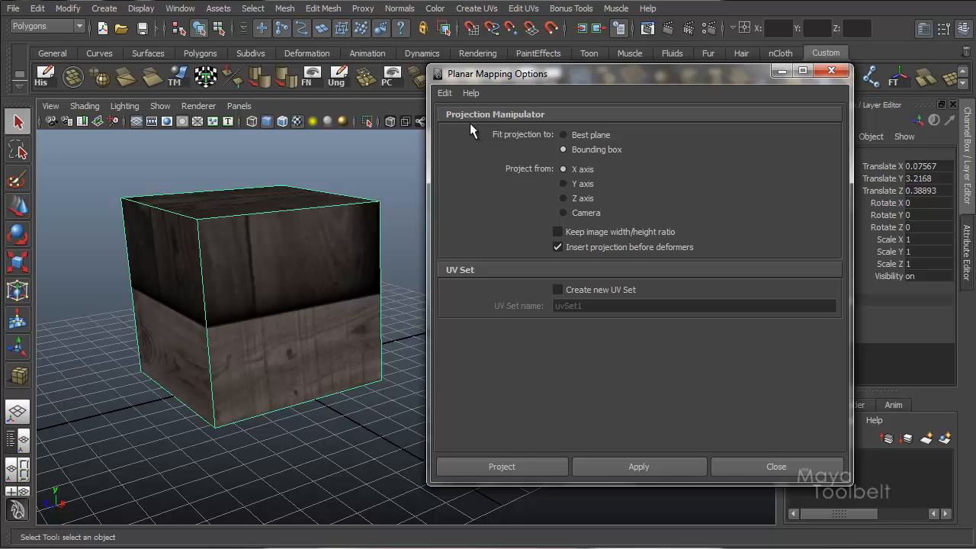
click(640, 468)
click(782, 71)
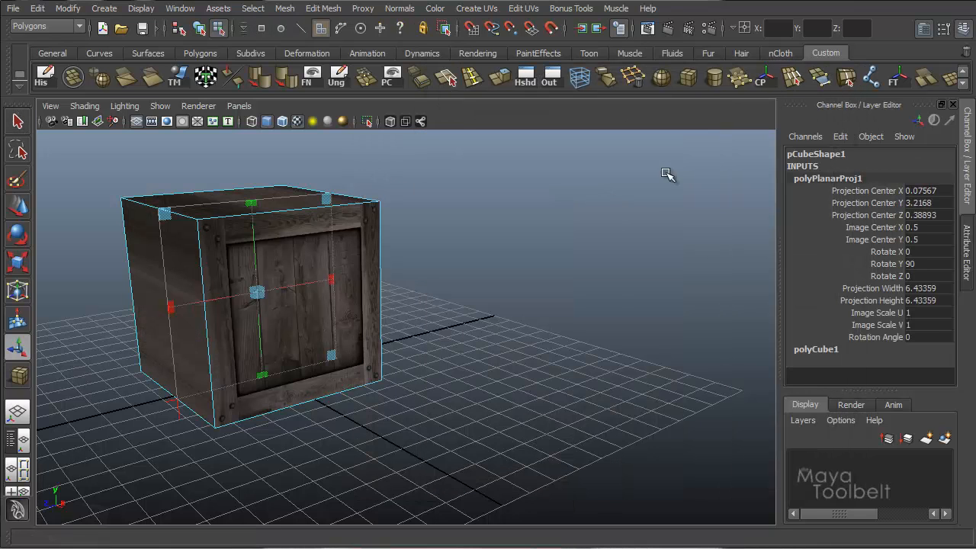
Dismiss the projection manipulator, view the X-facing side straight on and return to object selection mode
click(560, 342)
alt+drag(560, 343, 471, 330)
alt+middle_drag(470, 329, 501, 335)
alt+right_drag(590, 360, 643, 364)
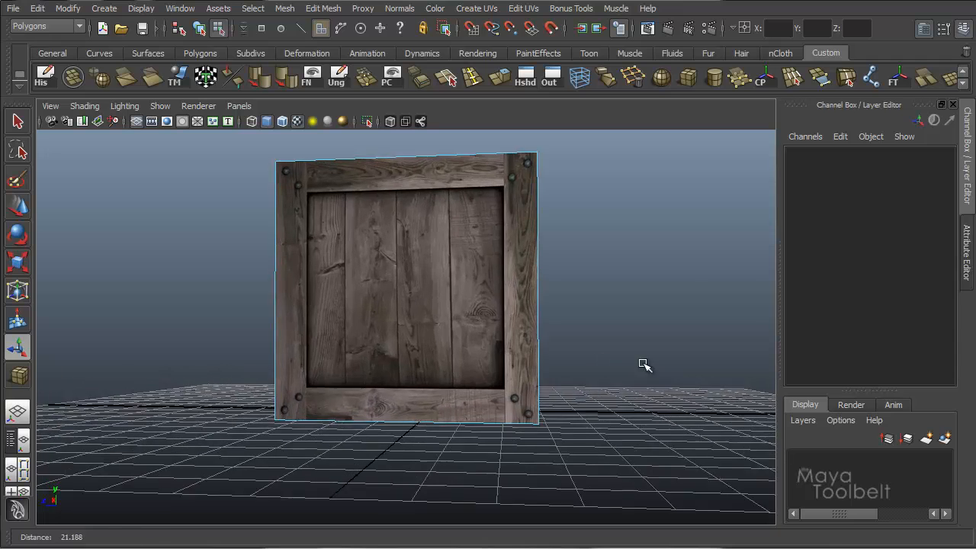
alt+drag(643, 365, 591, 348)
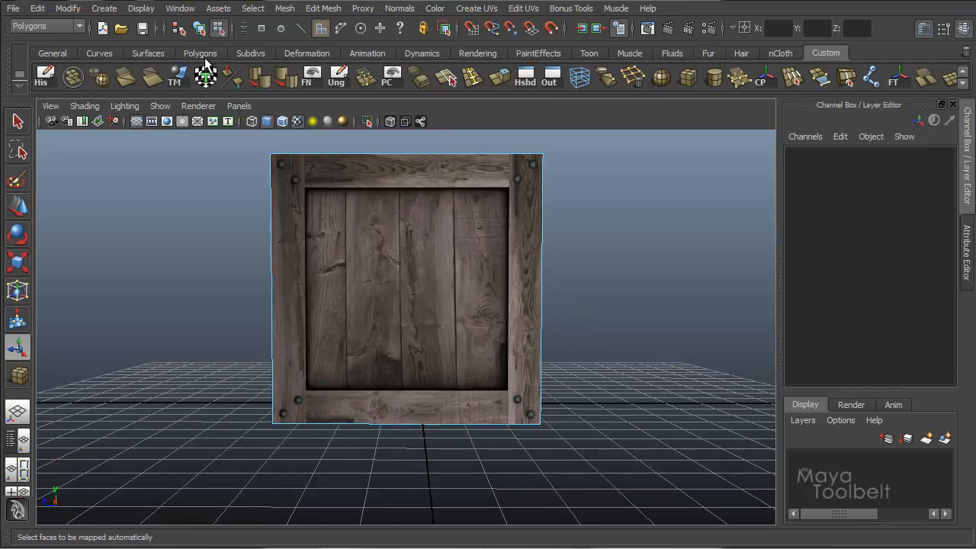
click(200, 29)
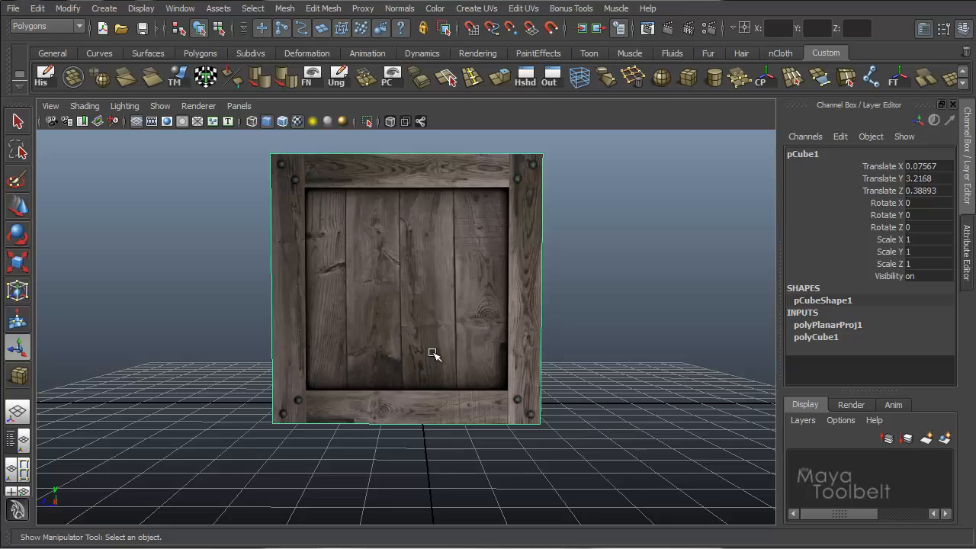
Examine the X-axis projection on the cube's opposite and adjacent sides
alt+drag(230, 279, 421, 304)
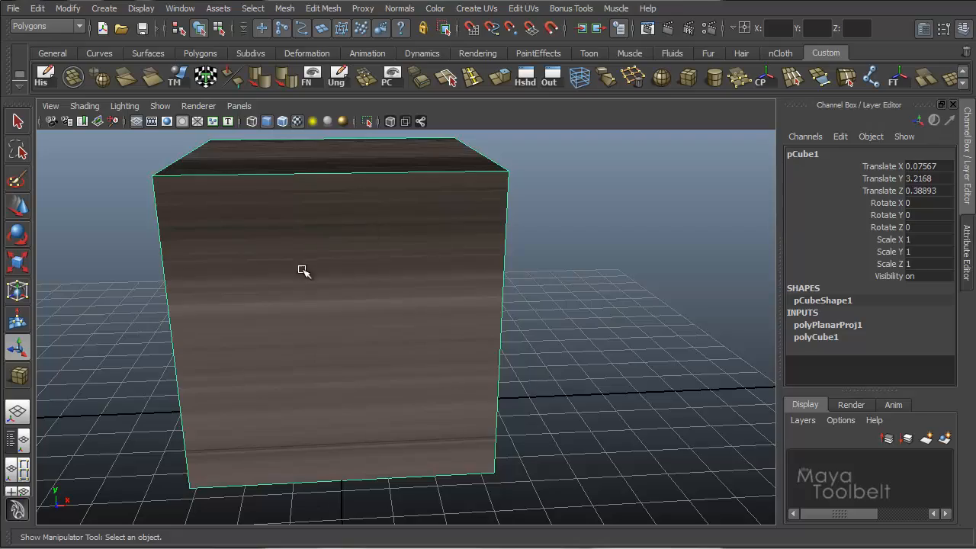
alt+drag(303, 271, 411, 276)
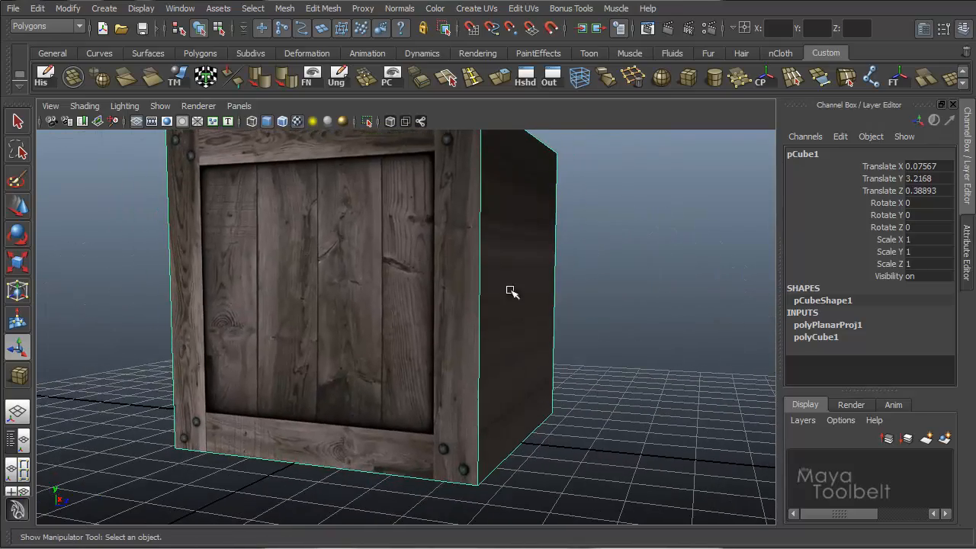
alt+drag(512, 292, 250, 277)
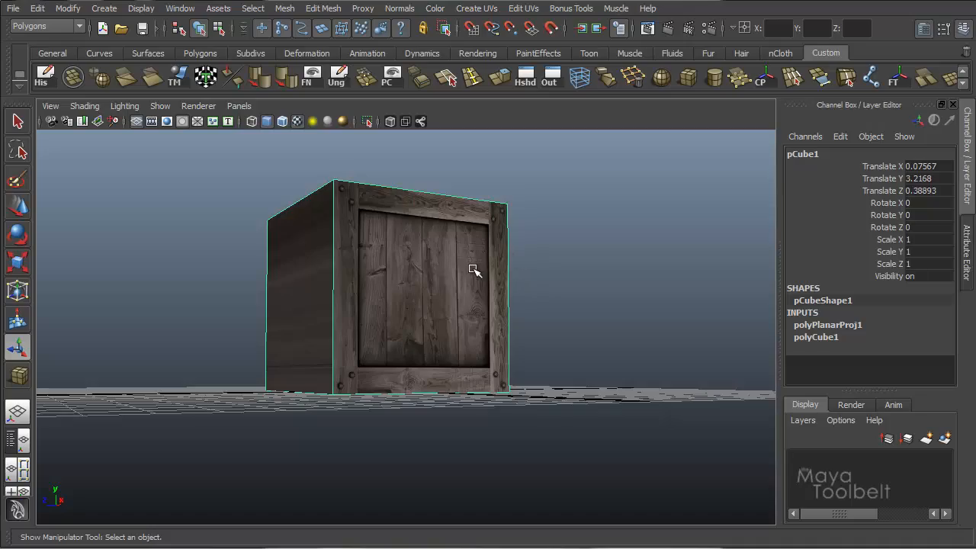
alt+drag(460, 289, 499, 297)
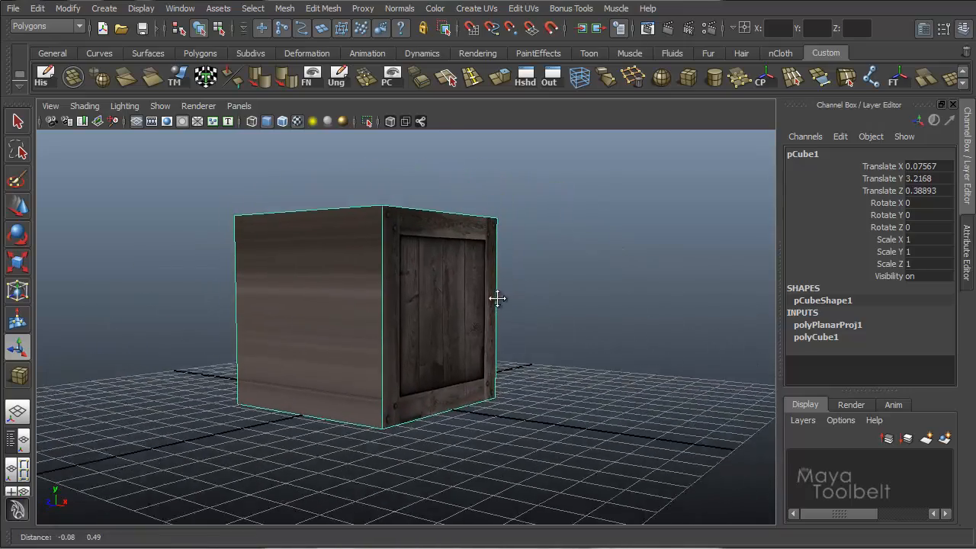
alt+right_drag(499, 297, 540, 303)
alt+drag(541, 303, 510, 325)
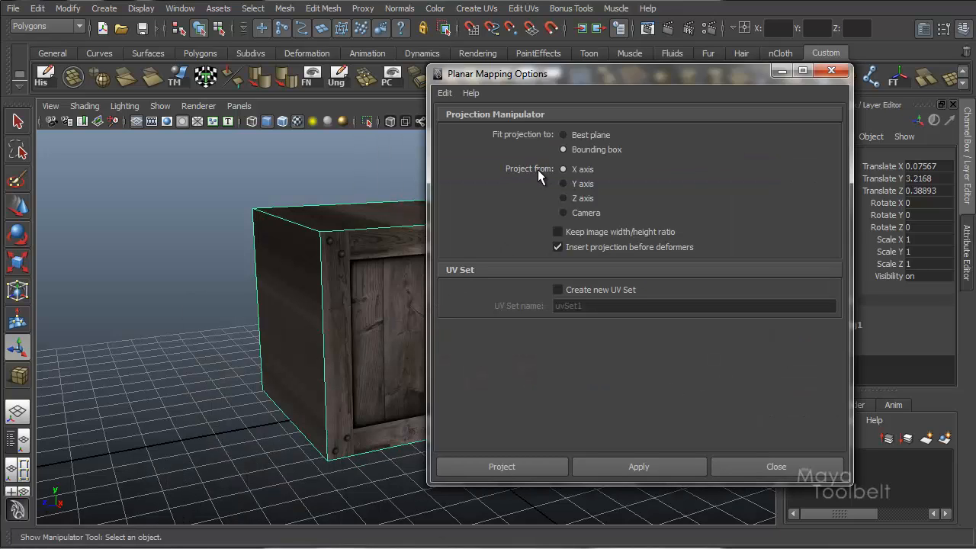
Bring back the Planar Mapping options and compare the projection axis with the directions of the cube's side and top faces
alt+middle_drag(347, 280, 261, 275)
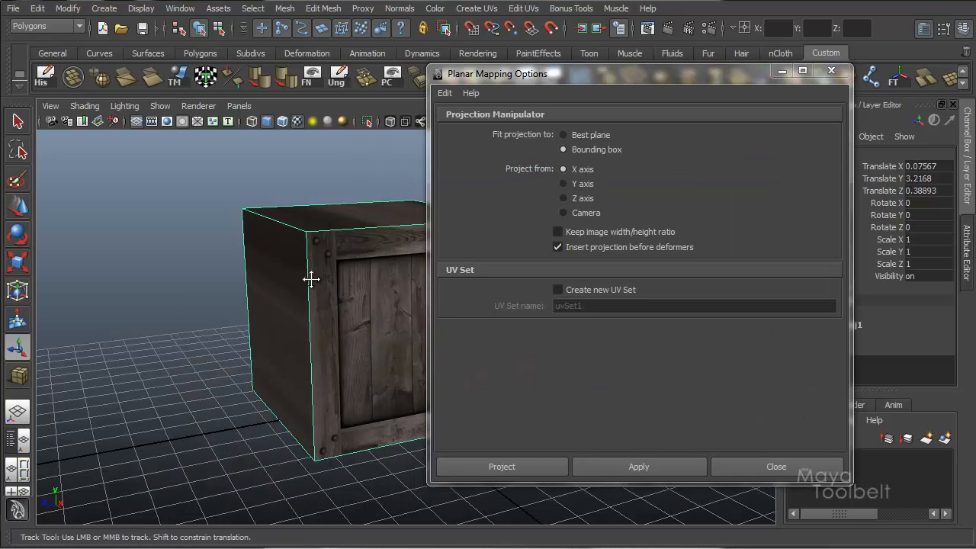
alt+drag(302, 311, 403, 316)
alt+right_drag(403, 315, 338, 311)
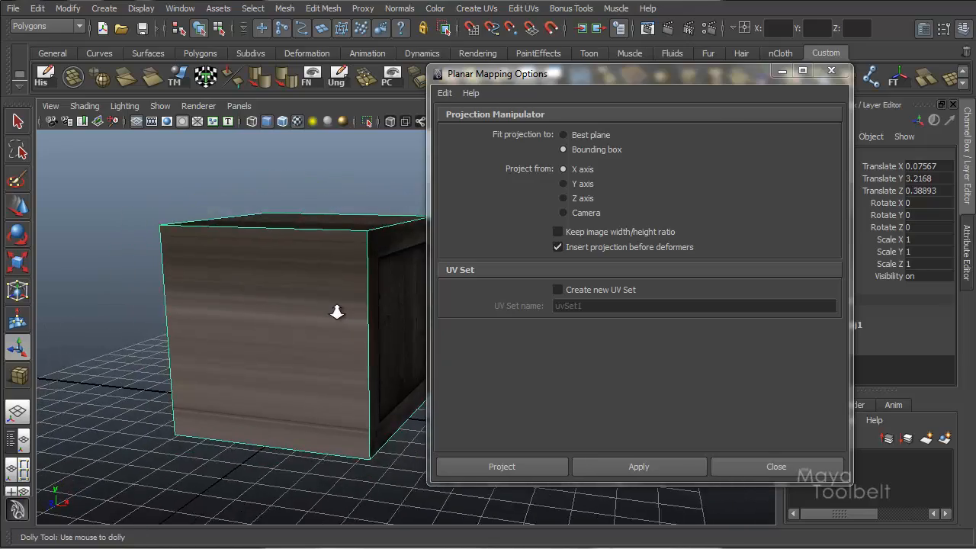
mouse_move(338, 311)
alt+middle_down()
mouse_move(359, 311)
mouse_move(328, 297)
alt+middle_up()
alt+drag(328, 297, 475, 310)
mouse_move(315, 316)
alt+mouse_down()
mouse_move(333, 320)
mouse_move(306, 306)
alt+mouse_up()
alt+drag(318, 361, 236, 300)
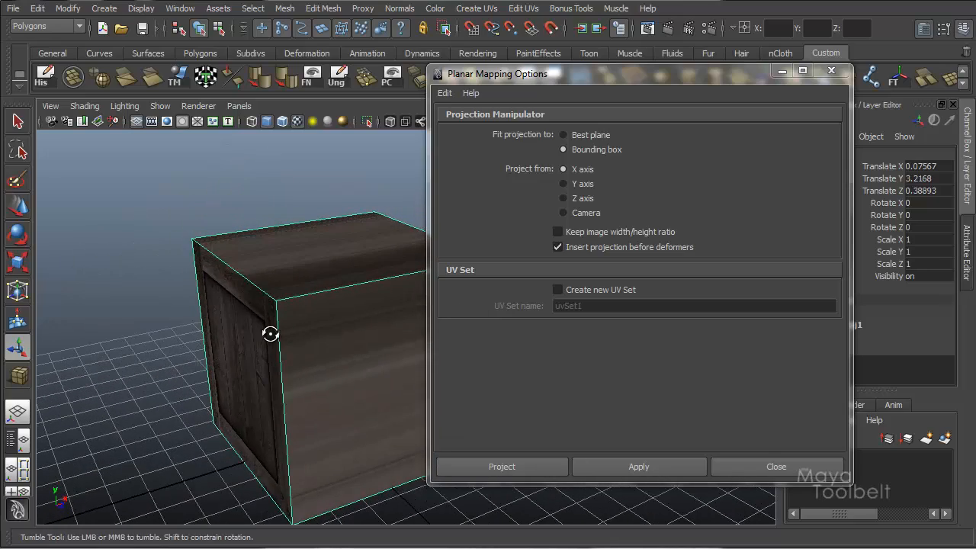
alt+drag(270, 334, 113, 331)
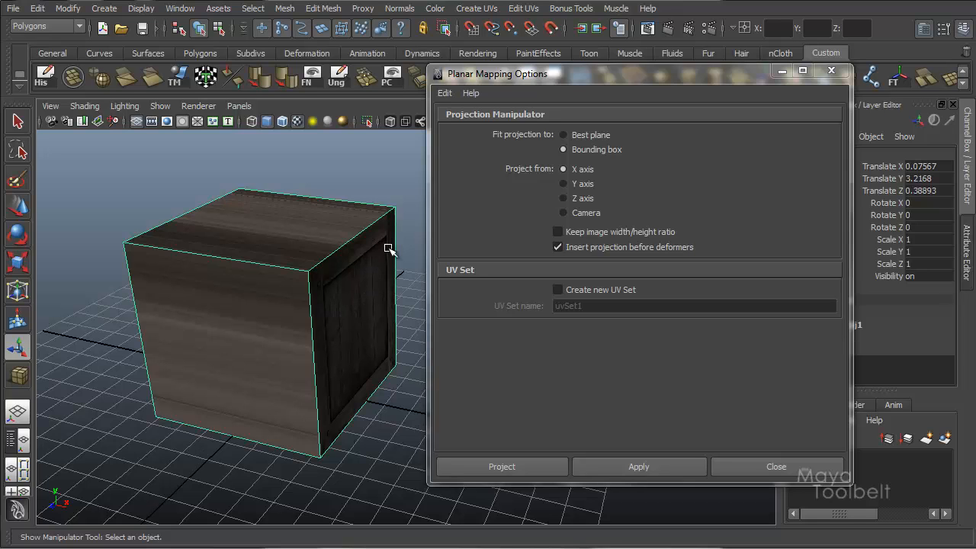
alt+drag(323, 336, 298, 290)
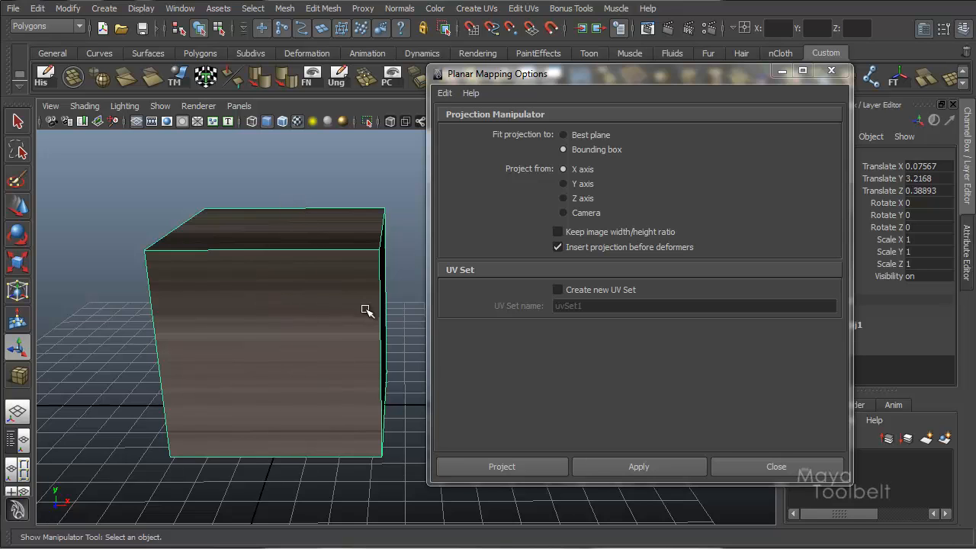
alt+drag(366, 309, 280, 325)
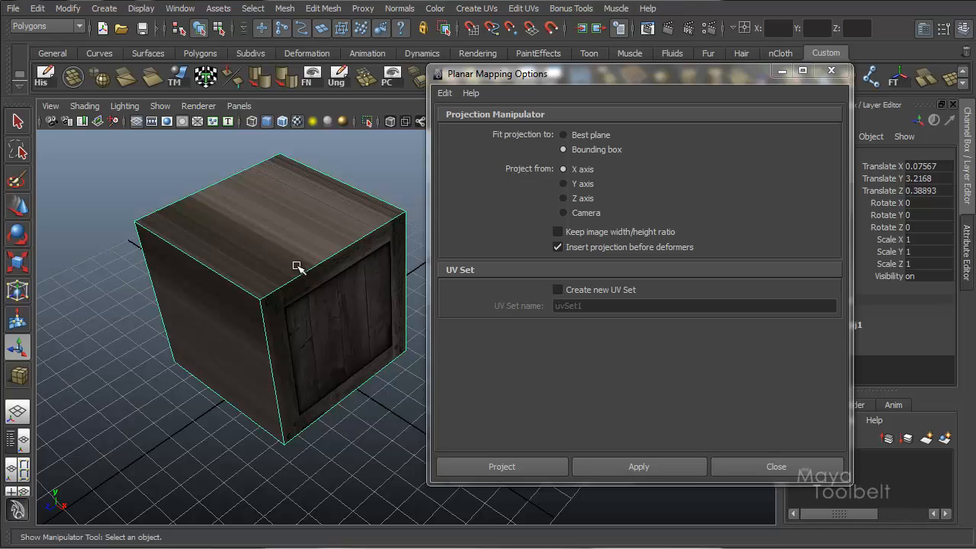
alt+drag(284, 339, 297, 274)
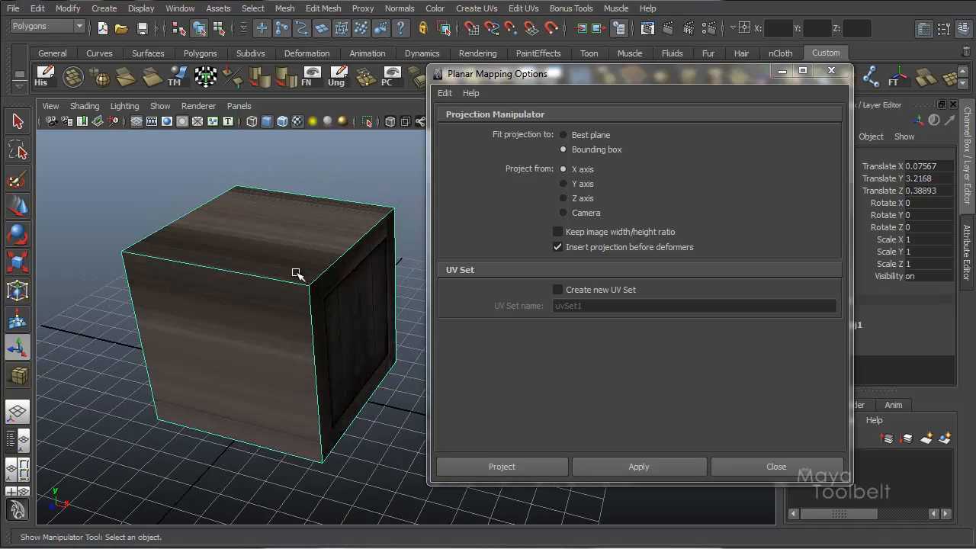
Switch the cube to face selection and select the Z-facing side face beside the crate-textured face
alt+drag(322, 336, 298, 250)
right_drag(298, 251, 292, 278)
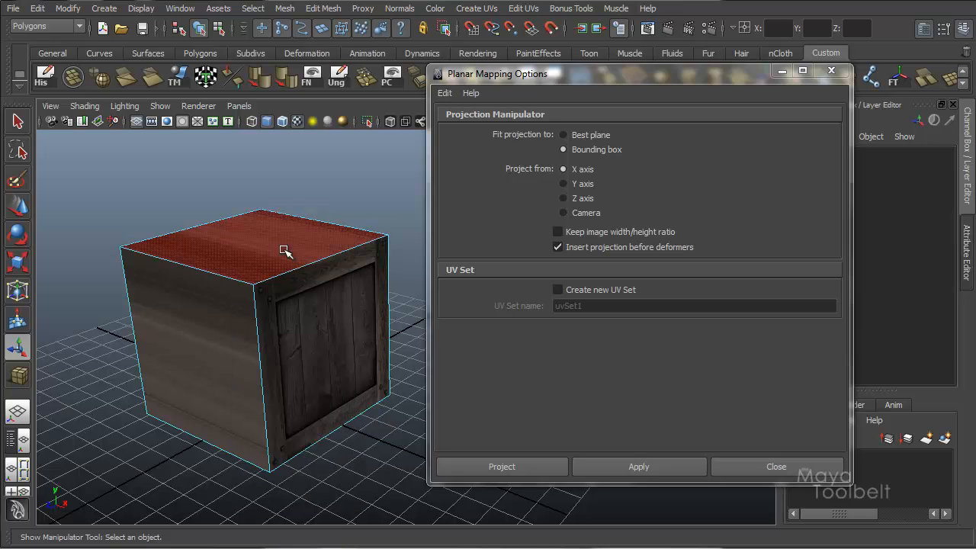
alt+drag(248, 349, 187, 331)
click(187, 331)
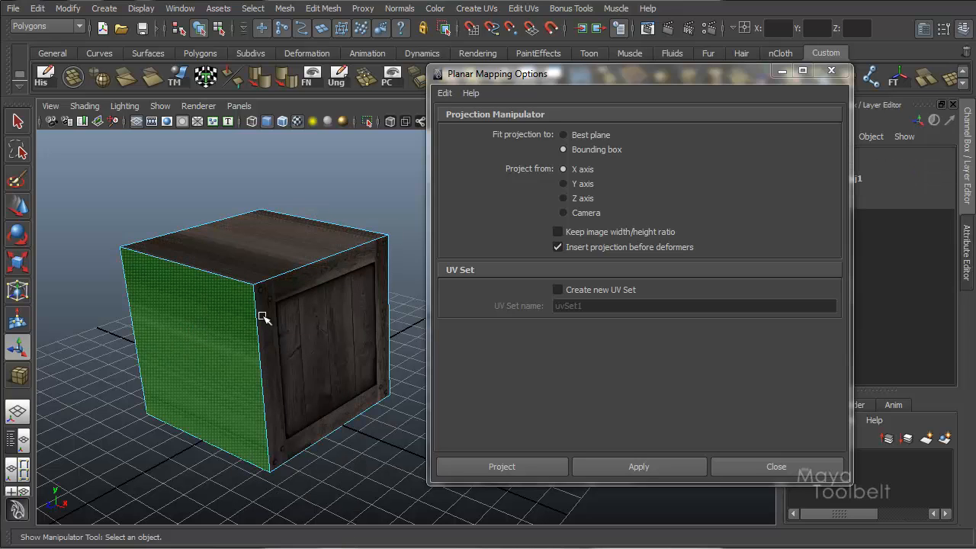
alt+drag(261, 316, 309, 289)
click(309, 288)
alt+drag(322, 394, 299, 317)
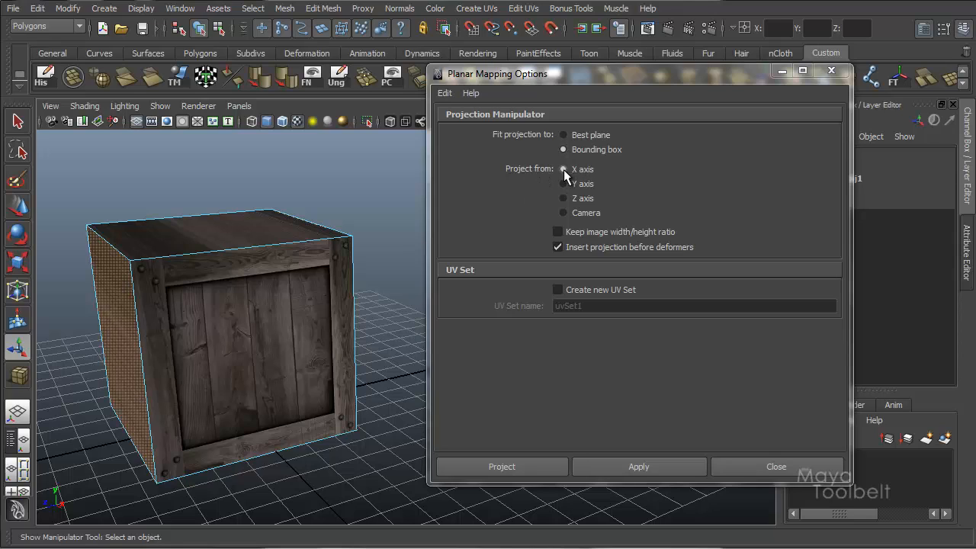
Apply a planar UV projection from the Z axis to the selected side face
click(583, 201)
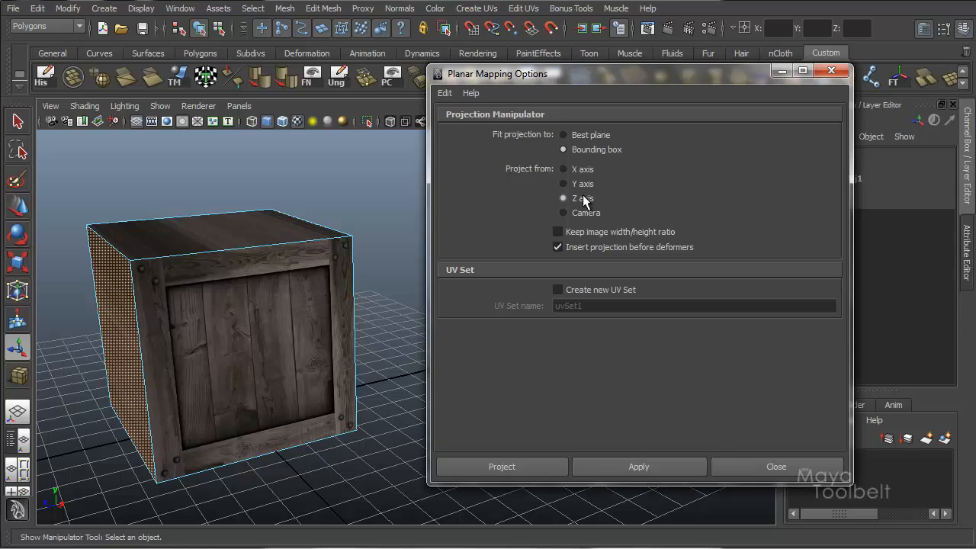
alt+drag(382, 263, 323, 292)
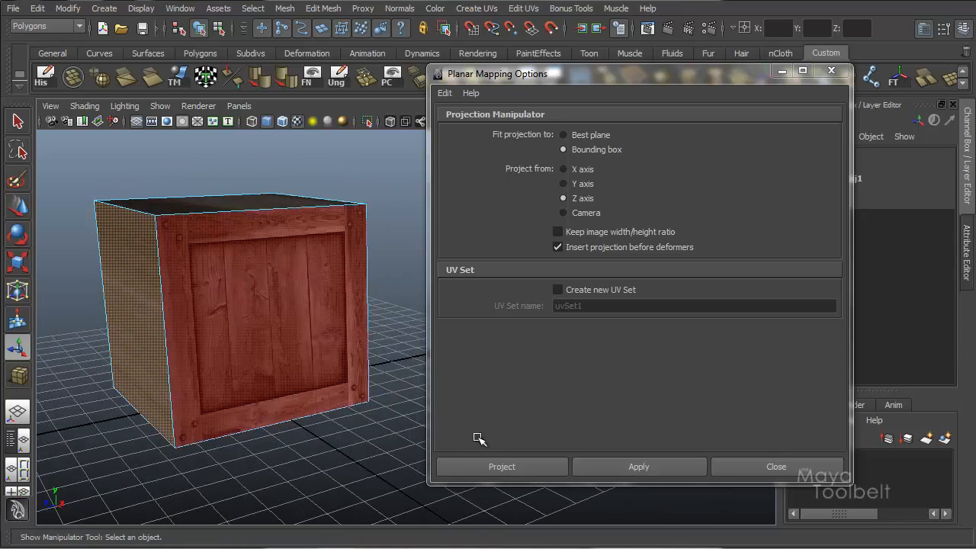
click(638, 466)
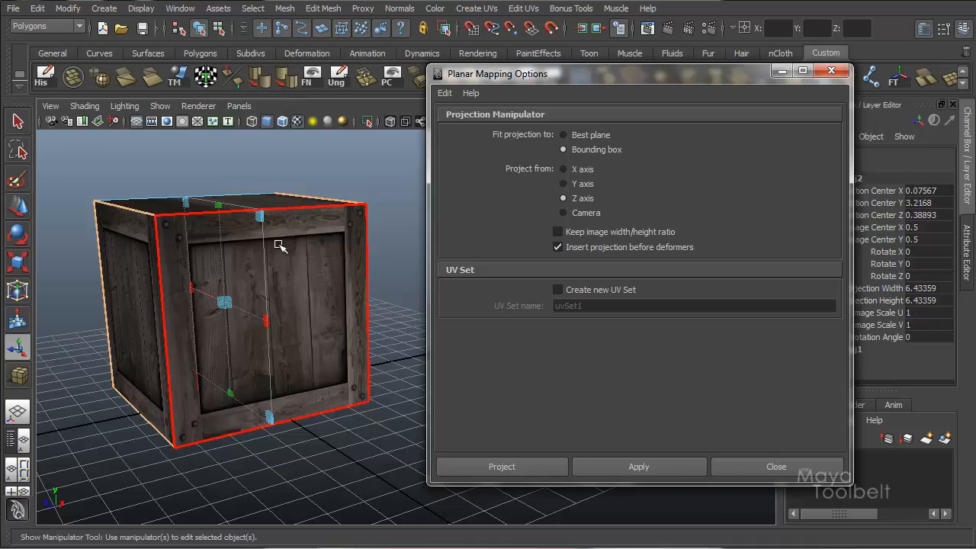
Return to object selection mode and check the newly mapped Z-facing side together with the cube's top
alt+drag(279, 244, 351, 245)
click(218, 30)
click(201, 29)
alt+drag(275, 179, 251, 249)
alt+drag(317, 245, 343, 343)
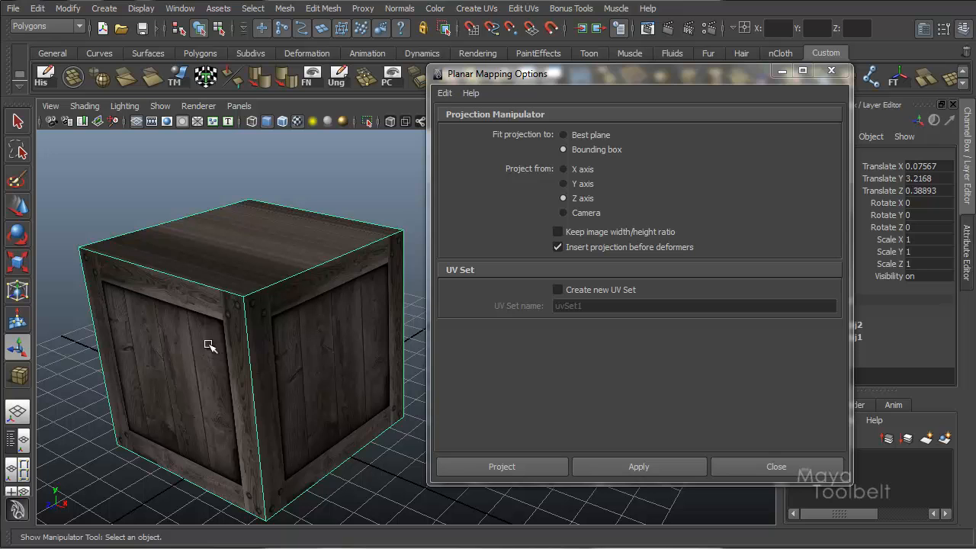
Select the cube's top face and apply a planar UV projection to it from the Y axis
alt+drag(351, 303, 312, 277)
right_drag(254, 225, 257, 243)
alt+drag(258, 233, 343, 236)
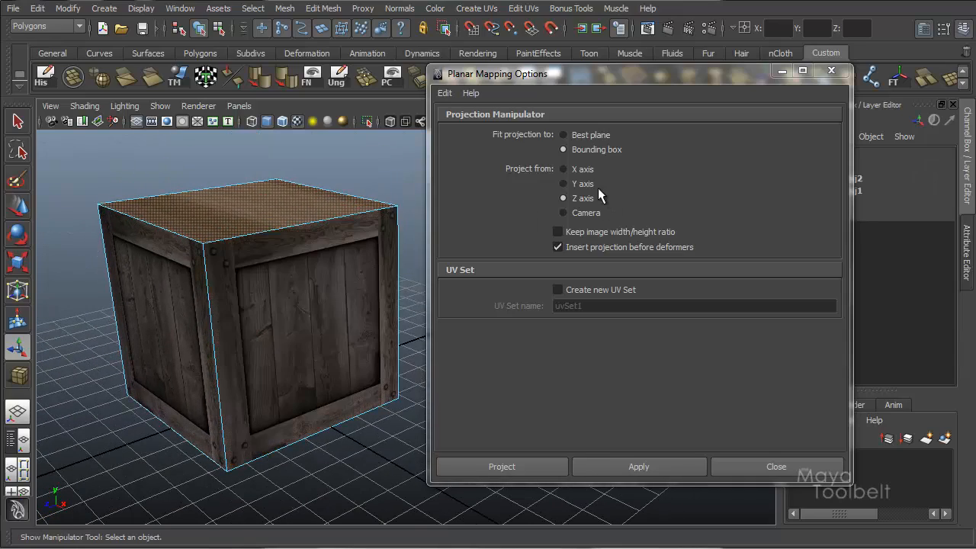
click(582, 184)
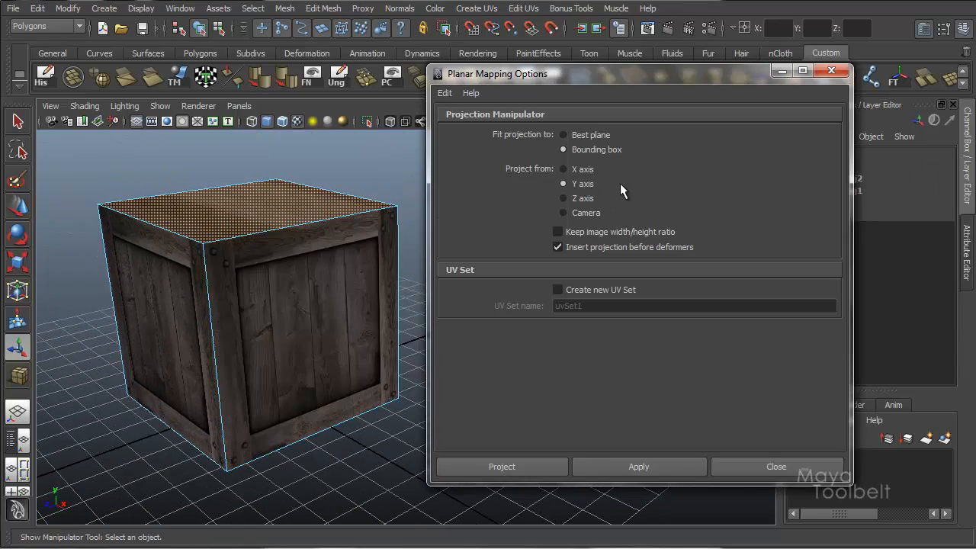
click(653, 468)
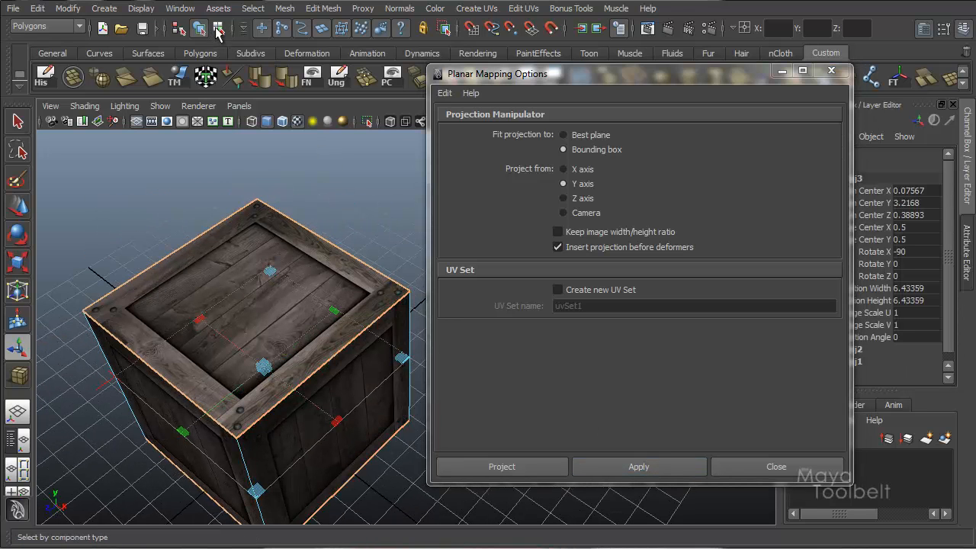
Return to object selection mode, deselect the cube and check the crate texture on its top and side faces
click(218, 31)
click(200, 31)
click(348, 168)
alt+drag(347, 252, 220, 227)
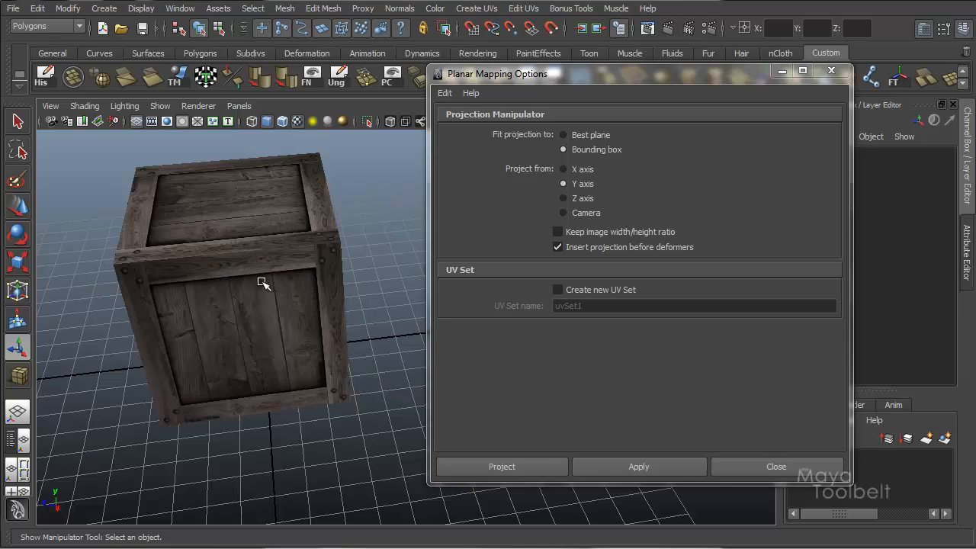
alt+drag(279, 277, 312, 279)
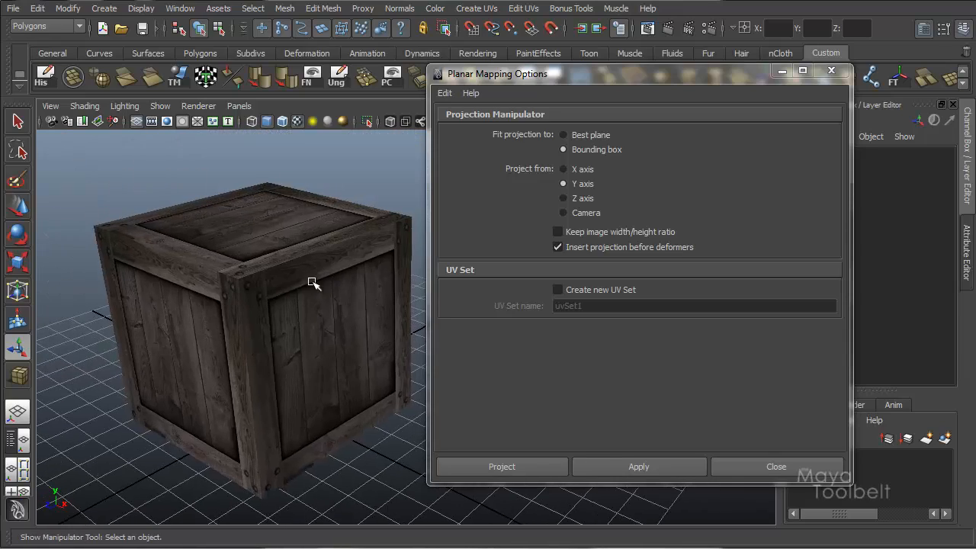
Try a planar projection from the Y axis on the whole cube, and undo it
click(336, 286)
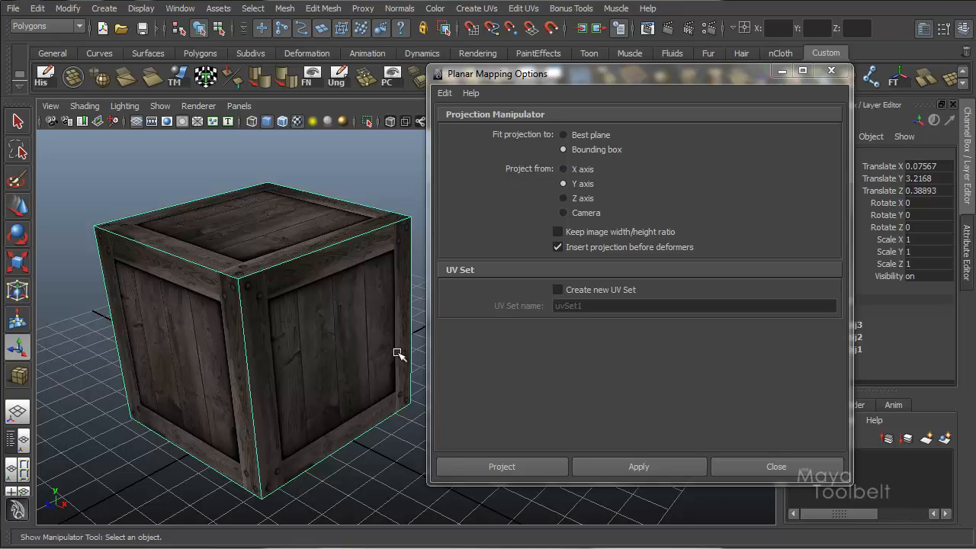
click(662, 467)
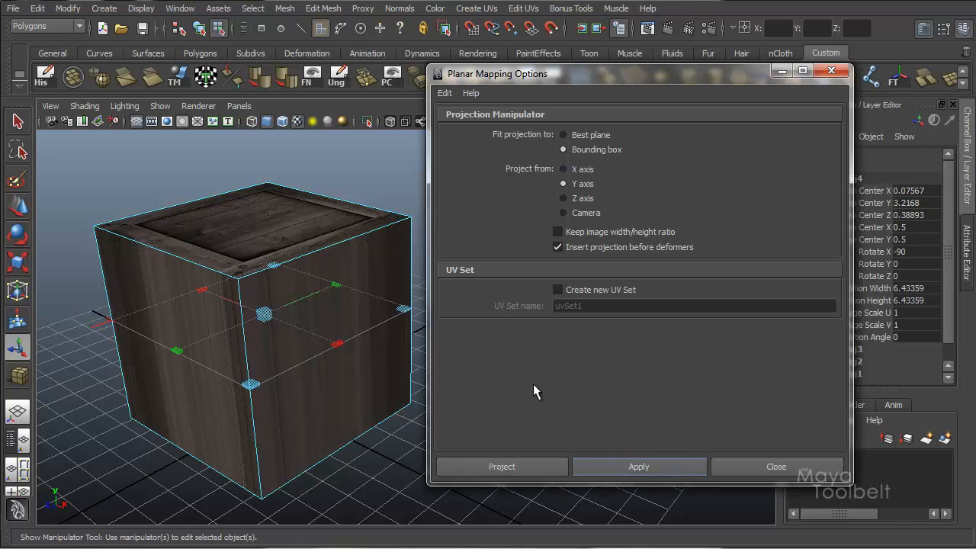
alt+drag(397, 367, 337, 386)
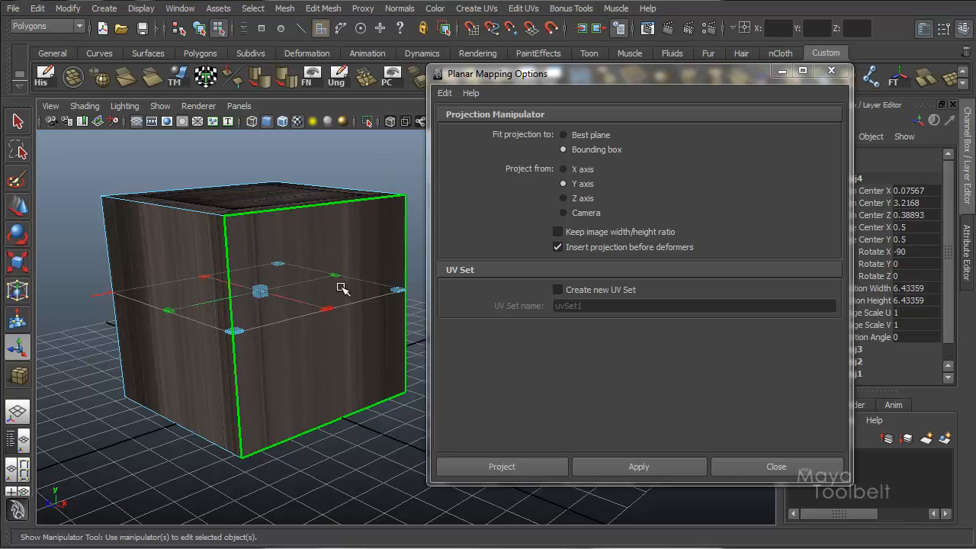
key(ctrl+z)
alt+drag(346, 298, 325, 312)
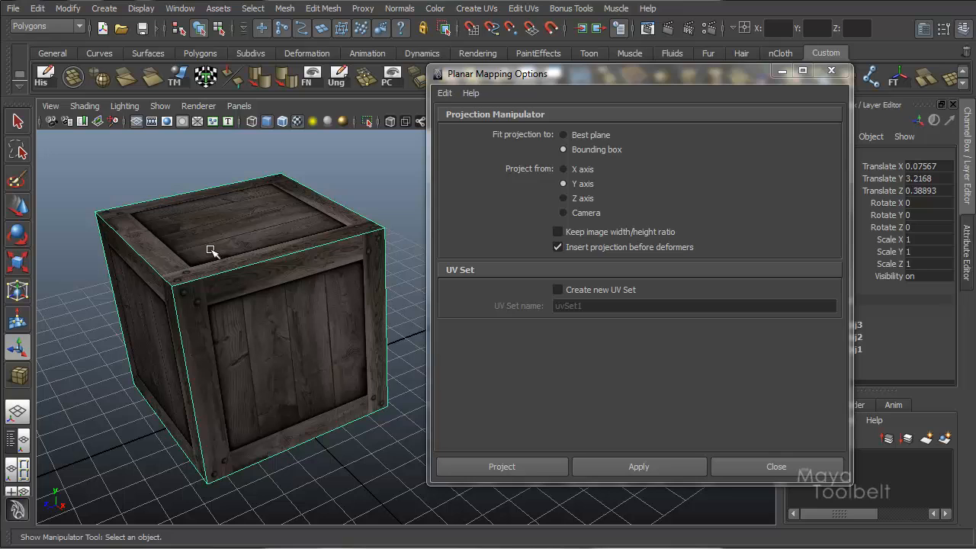
Minimise the Planar Mapping Options window and delete the textured crate cube
alt+drag(259, 262, 325, 246)
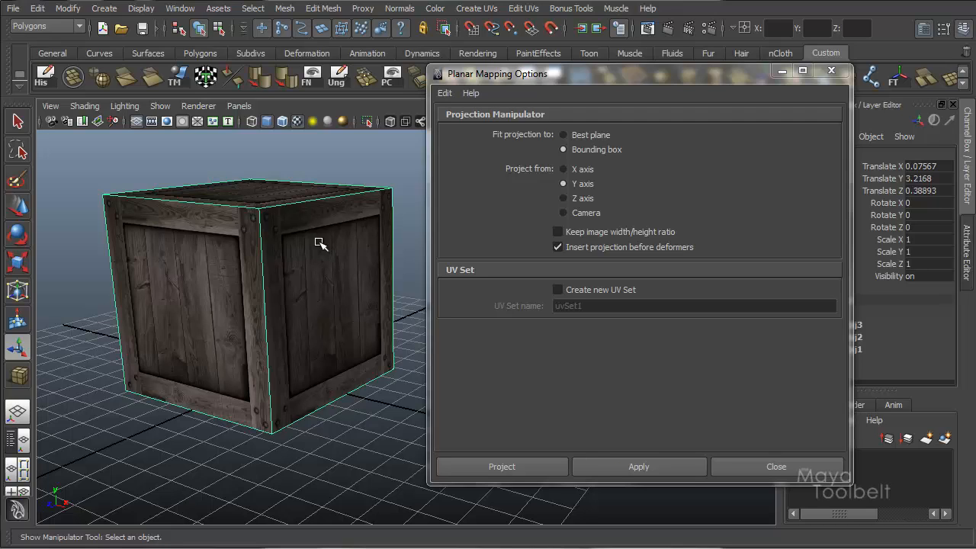
alt+drag(344, 256, 326, 263)
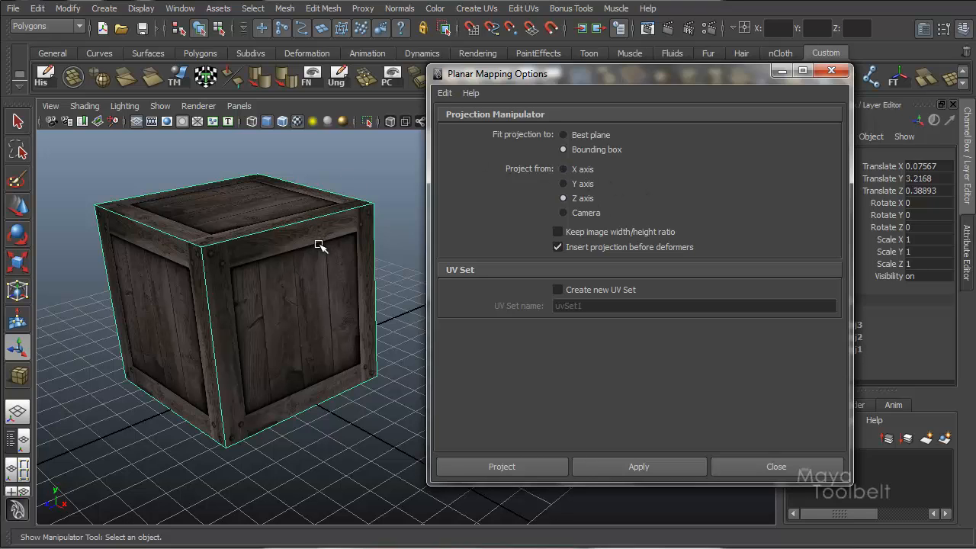
alt+drag(315, 290, 404, 251)
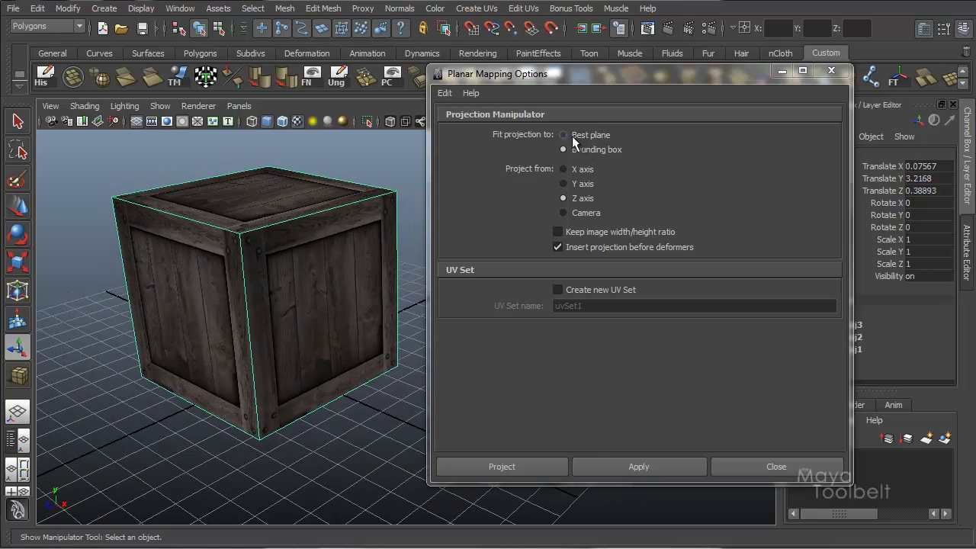
key(w)
alt+drag(283, 313, 345, 299)
click(781, 71)
alt+drag(488, 157, 463, 233)
alt+middle_drag(463, 233, 463, 267)
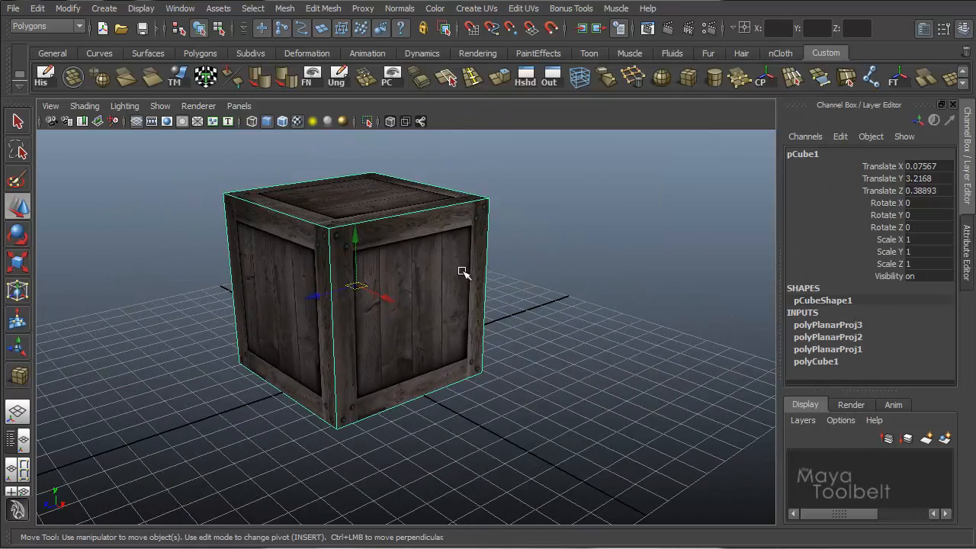
key(Delete)
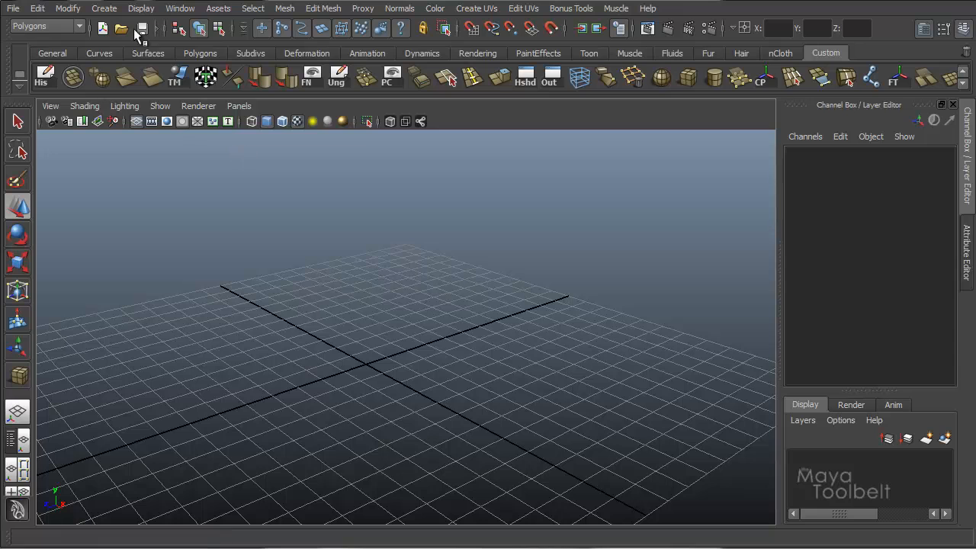
Create a polygon cube on the grid as a long, tall box
click(115, 10)
mouse_move(210, 47)
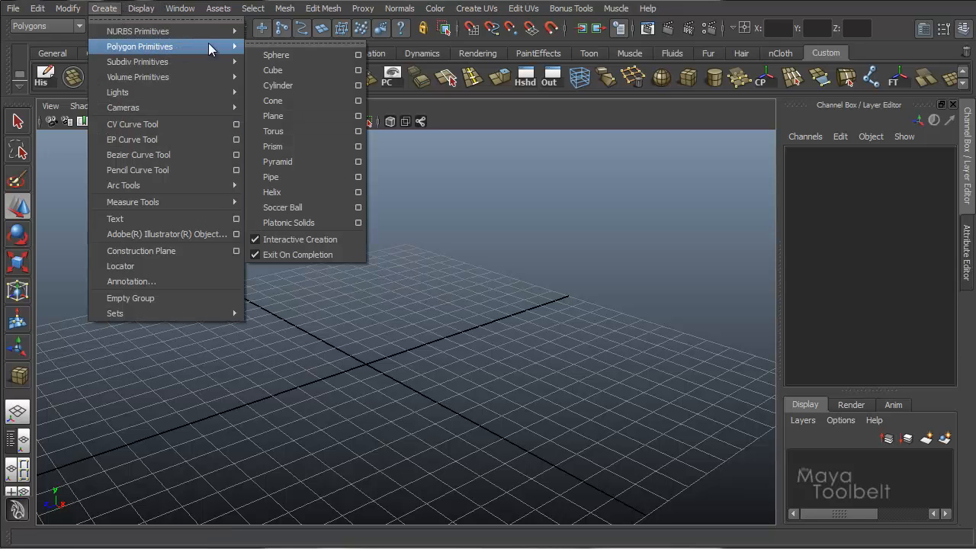
click(292, 72)
alt+drag(380, 349, 305, 369)
drag(280, 370, 497, 344)
drag(495, 342, 357, 221)
alt+right_drag(351, 252, 383, 290)
alt+drag(384, 289, 428, 295)
Bevel the short upper edge at one end of the box into a single sloped face
key(F10)
click(216, 191)
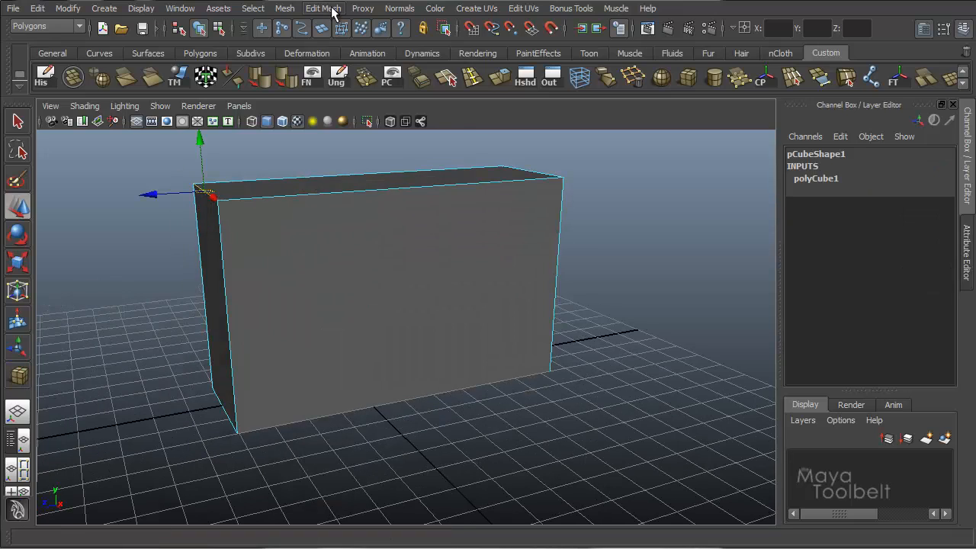
click(331, 10)
click(321, 8)
click(373, 440)
alt+drag(363, 242, 362, 269)
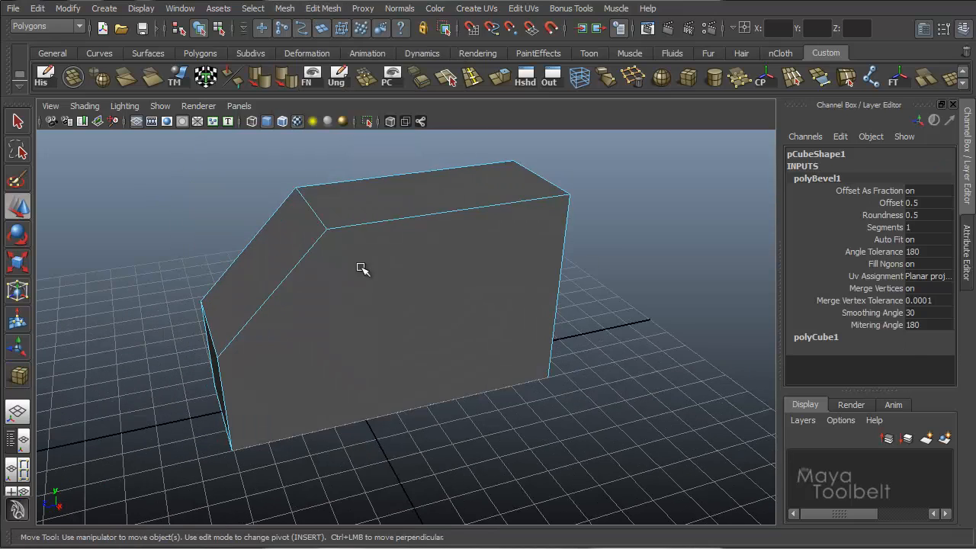
Move the slope's upper edge back along the box's top to lengthen the slope
click(312, 209)
drag(261, 213, 418, 194)
alt+drag(421, 190, 452, 200)
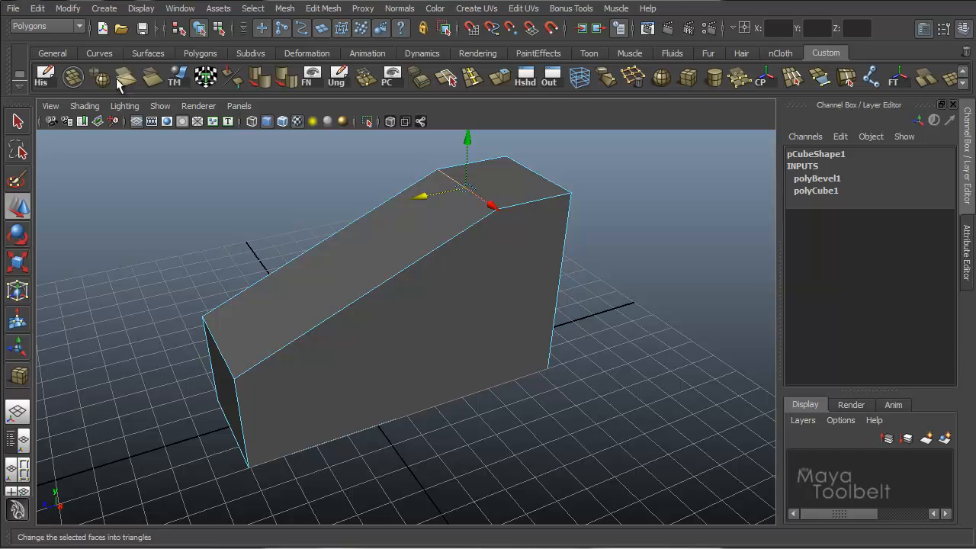
Split the sloped face with a new edge running across its width
click(446, 77)
click(342, 230)
click(385, 282)
key(w)
Lower the new crosswise edge to form a flat ledge before the slope, and adjust the slope's upper edge
key(F10)
click(379, 249)
alt+drag(402, 267, 356, 276)
alt+drag(366, 279, 362, 236)
drag(360, 223, 239, 260)
alt+drag(501, 190, 509, 230)
click(471, 182)
drag(422, 187, 462, 238)
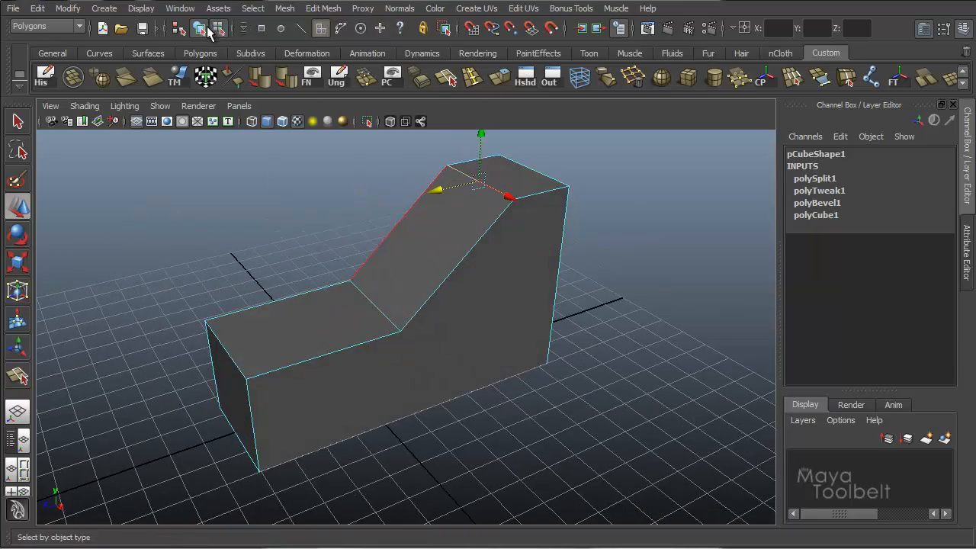
Return to object selection mode, select the reshaped block and delete its construction history
click(201, 29)
click(443, 279)
alt+drag(442, 280, 496, 277)
click(41, 11)
mouse_move(84, 174)
click(203, 177)
click(358, 238)
alt+drag(365, 241, 308, 241)
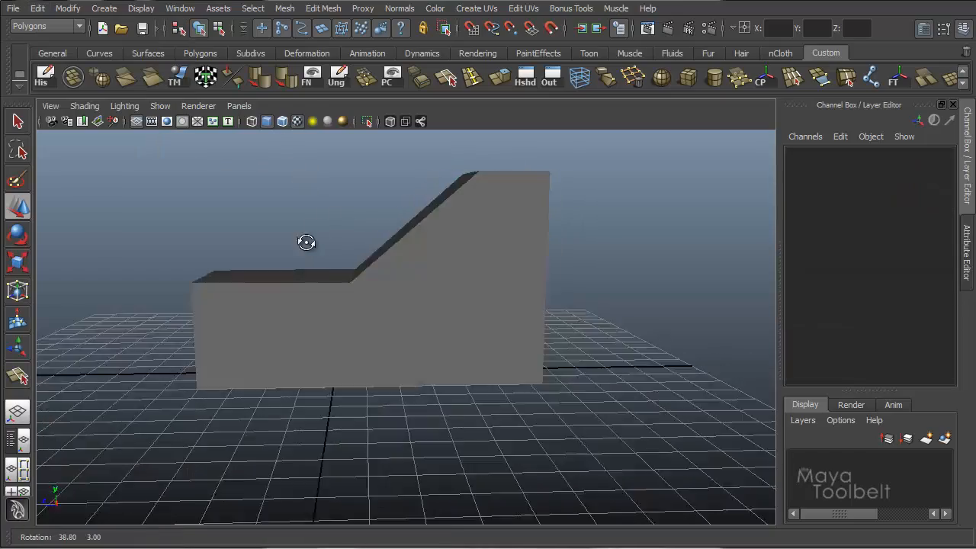
Assign a new Lambert material to the reshaped block
click(481, 273)
alt+drag(484, 273, 429, 209)
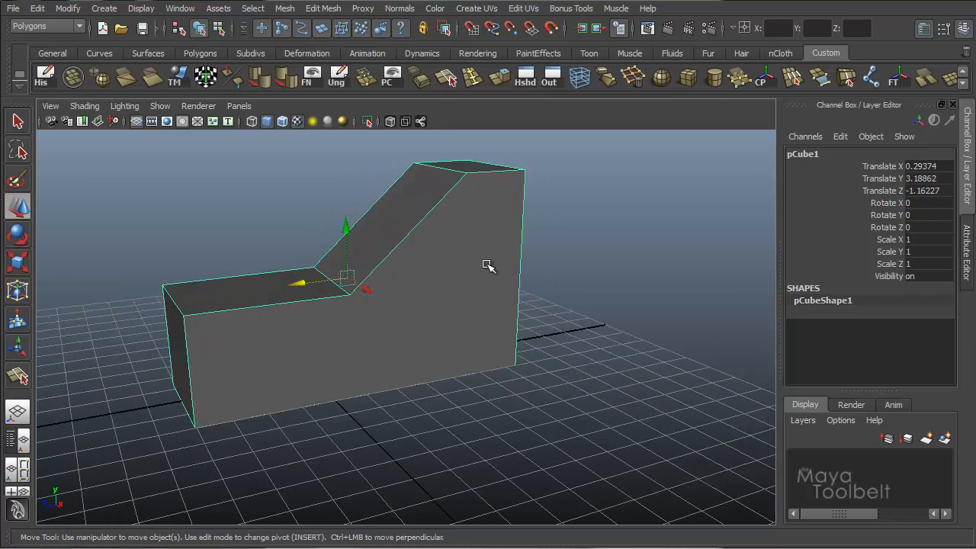
alt+drag(491, 266, 538, 267)
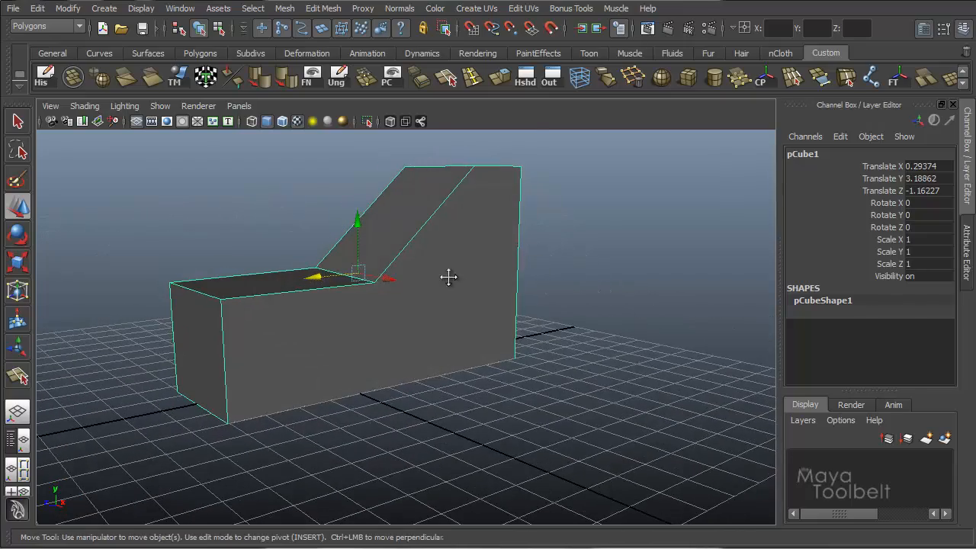
alt+drag(447, 276, 480, 218)
right_click(479, 222)
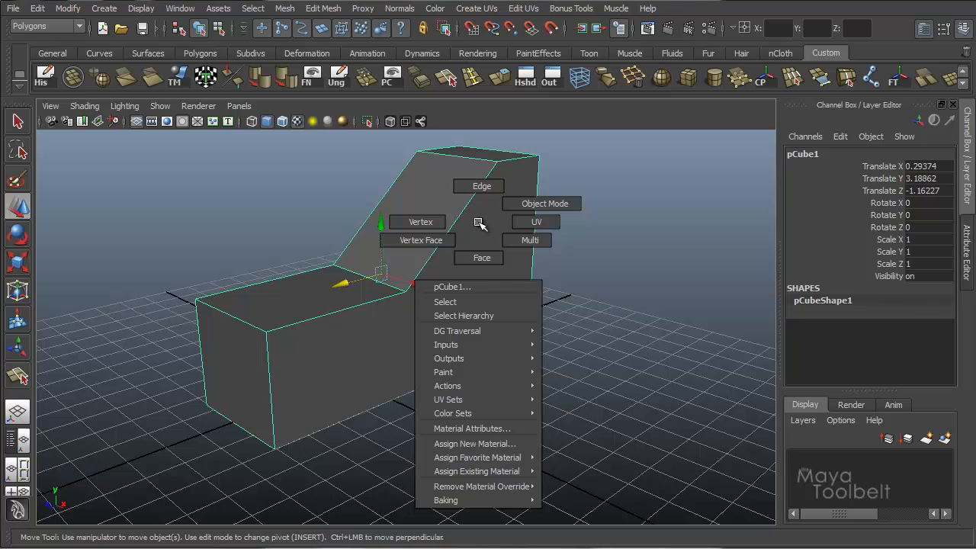
click(465, 444)
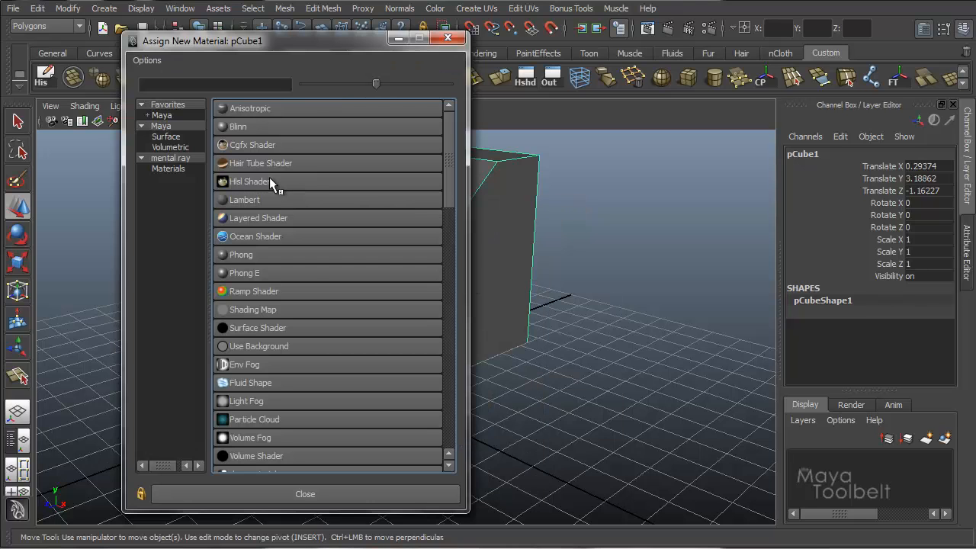
click(264, 200)
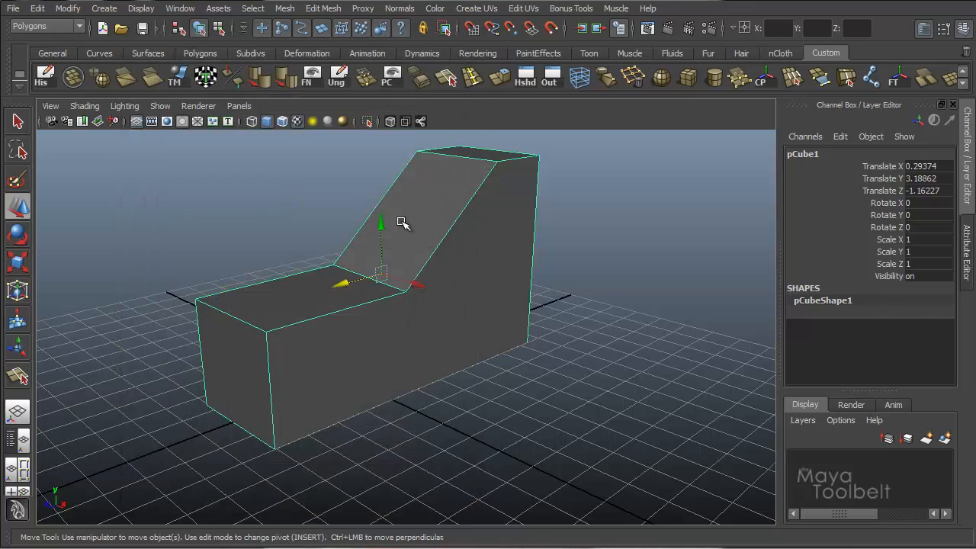
Rename the block's new Lambert material as BrickWall
click(962, 244)
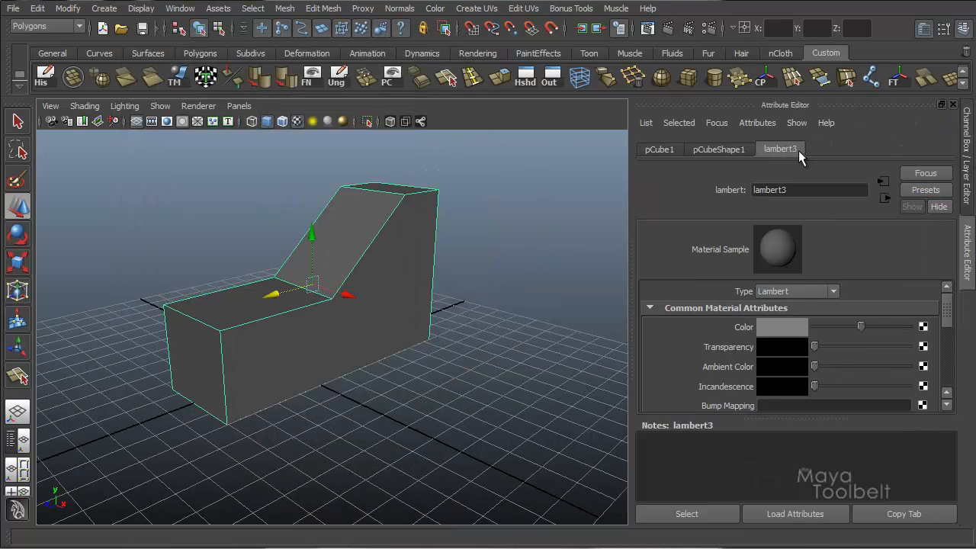
double_click(762, 190)
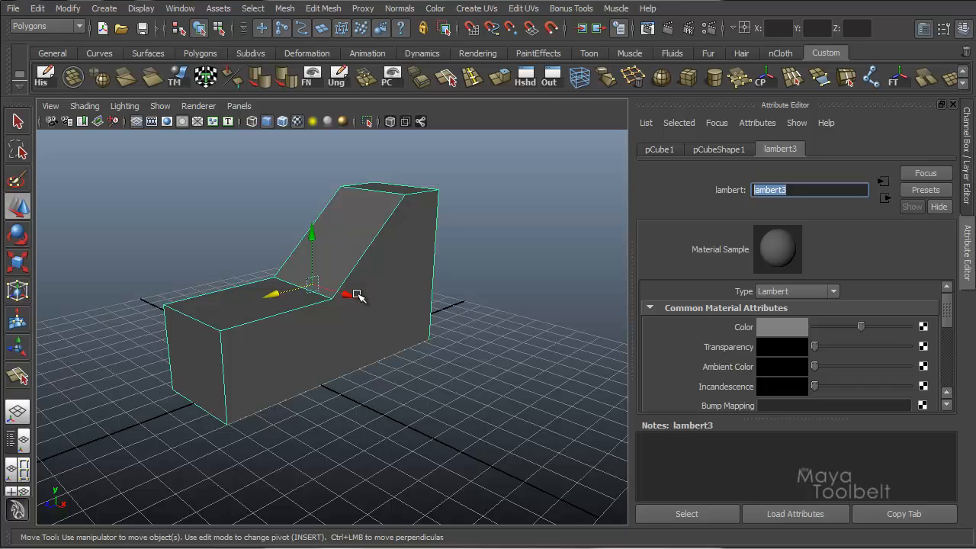
text(BrickWall)
key(Return)
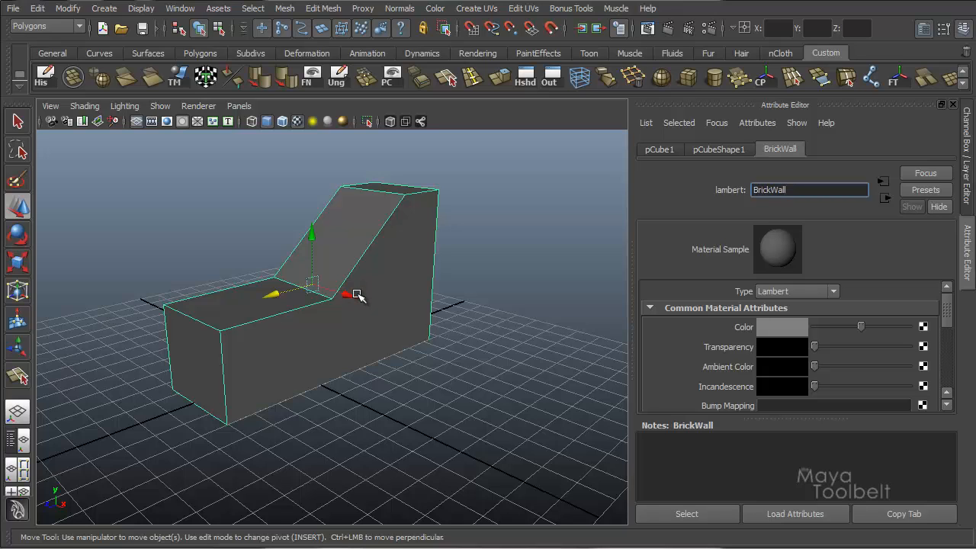
Connect a File texture to the BrickWall material's Color and load the image 9_brick.jpg
alt+drag(432, 281, 419, 263)
alt+middle_drag(419, 263, 432, 279)
alt+right_drag(432, 280, 461, 280)
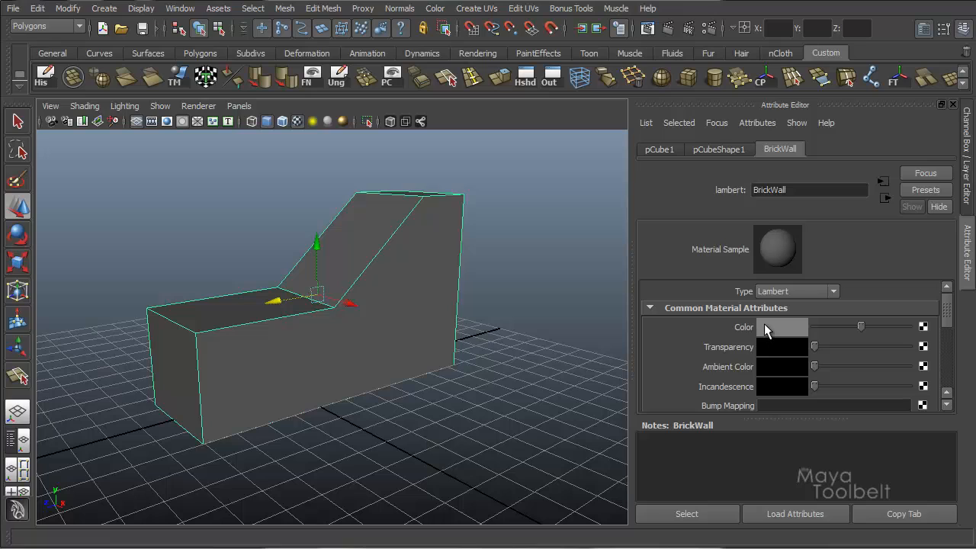
click(925, 330)
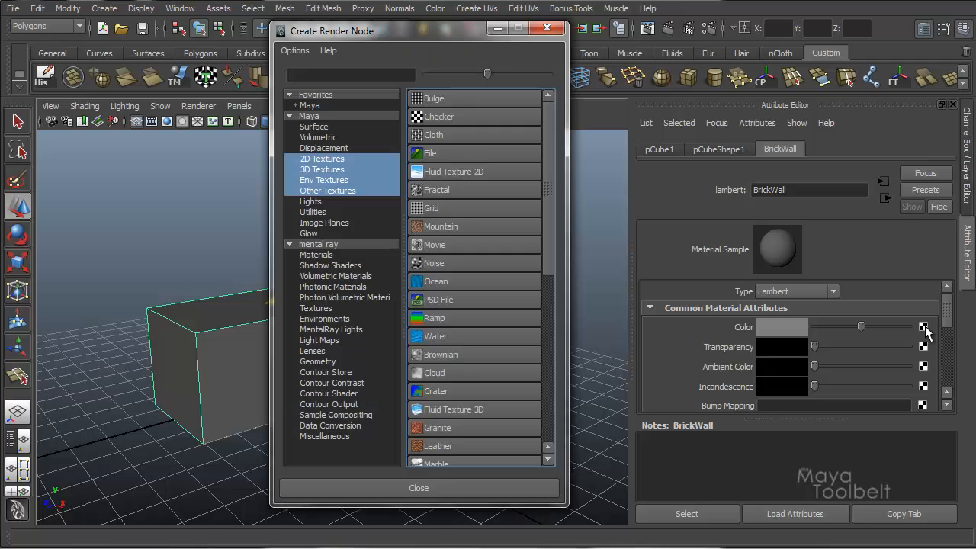
click(456, 148)
click(925, 367)
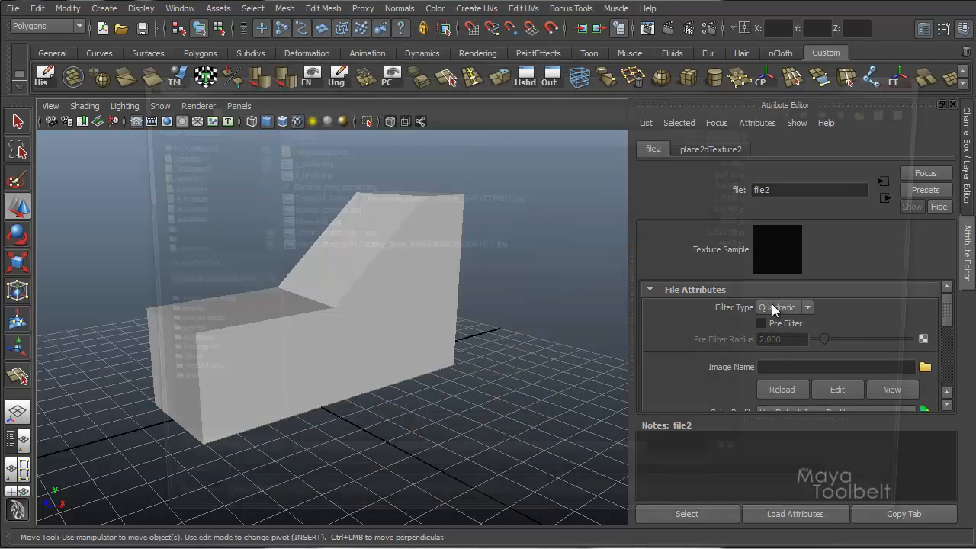
double_click(305, 173)
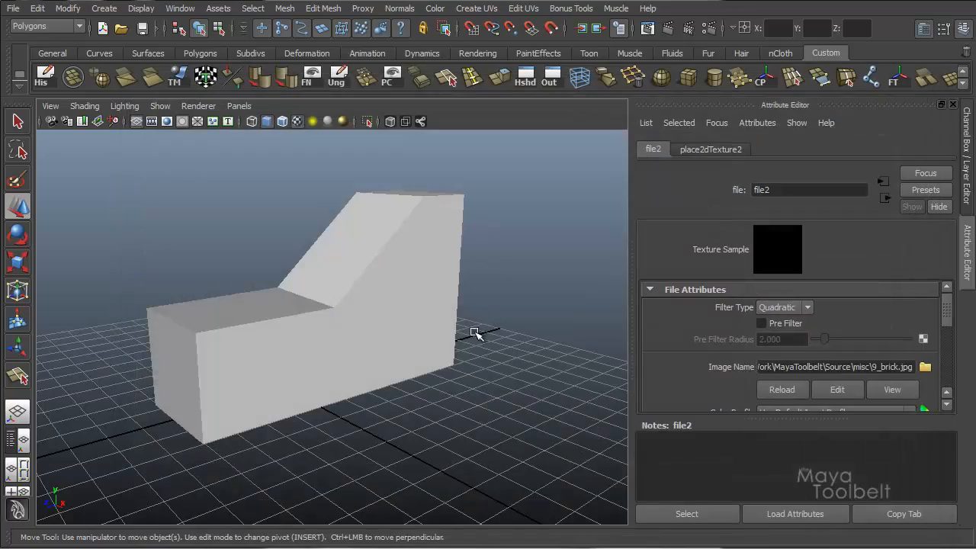
Switch the brick-textured block to face selection and select its long side face
click(508, 237)
alt+drag(508, 237, 468, 226)
alt+drag(398, 282, 430, 259)
click(361, 255)
right_click(419, 246)
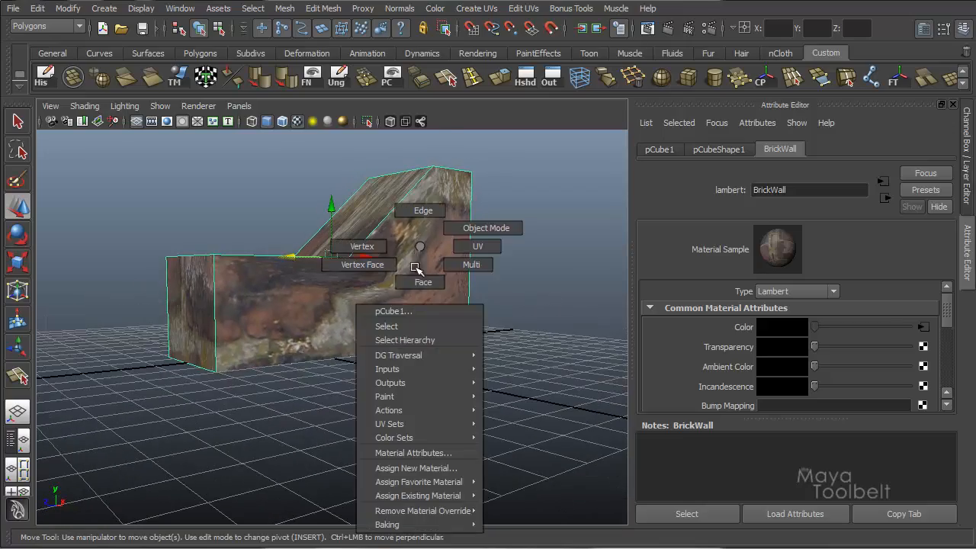
right_drag(415, 267, 420, 282)
click(420, 258)
alt+drag(395, 279, 519, 284)
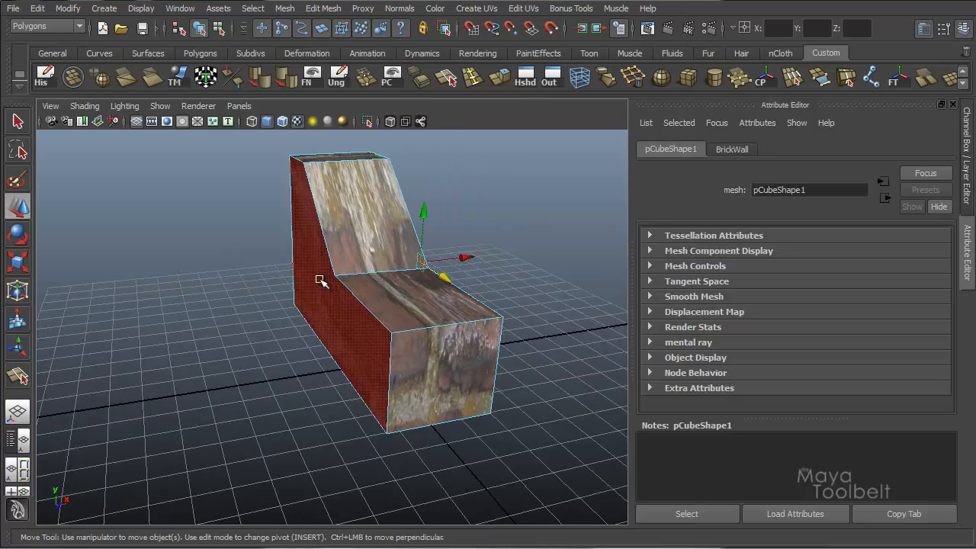
alt+drag(396, 305, 407, 237)
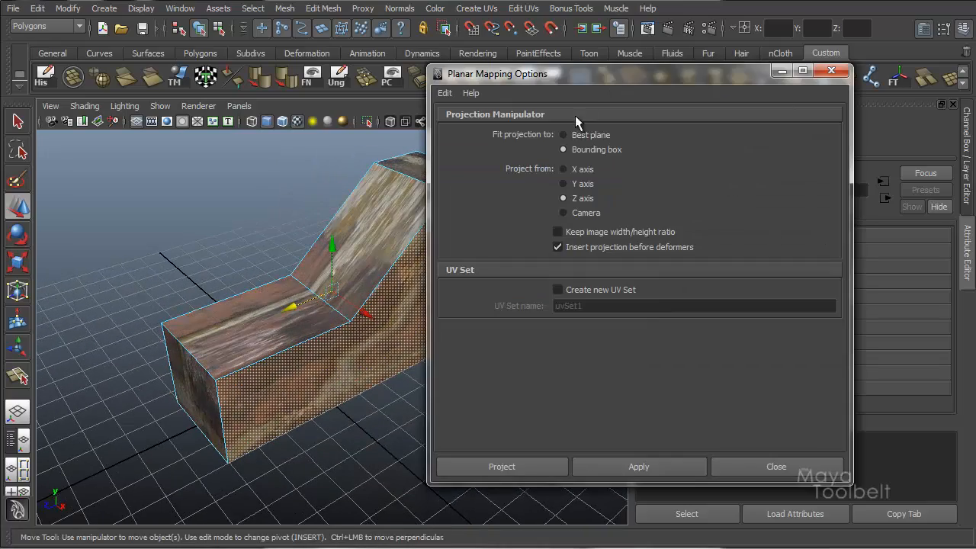
Planar-map the brick block's end and sloped faces from the Z axis, and its horizontal faces from the Y axis
drag(585, 76, 664, 57)
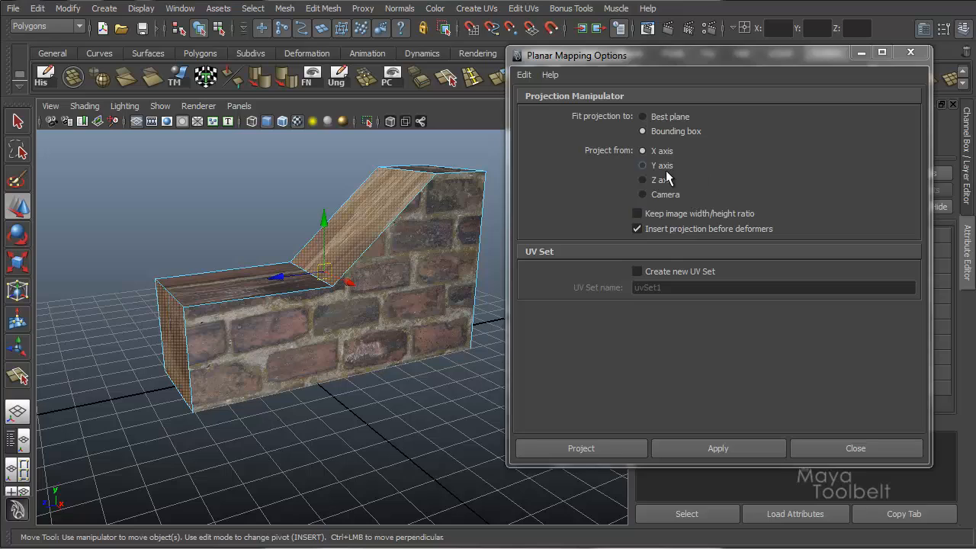
click(668, 181)
click(730, 449)
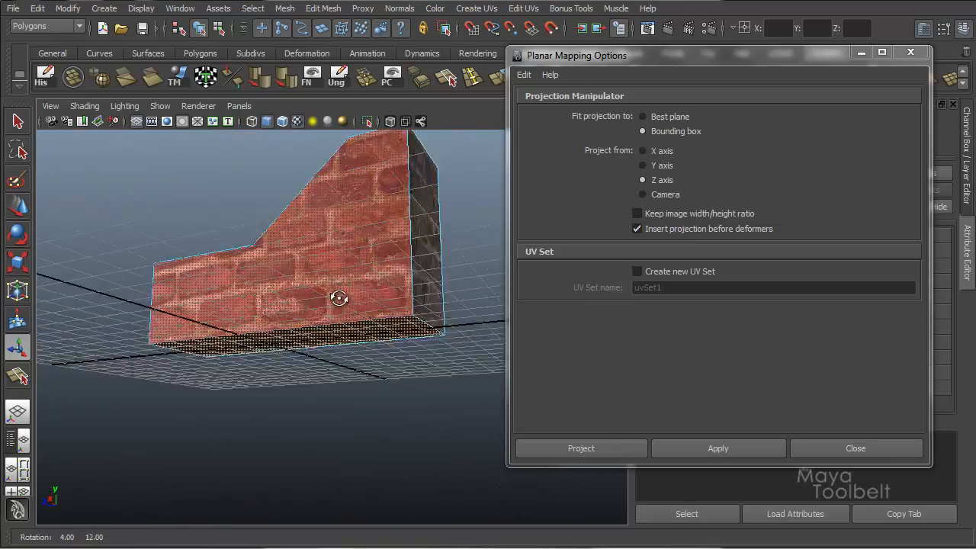
click(751, 451)
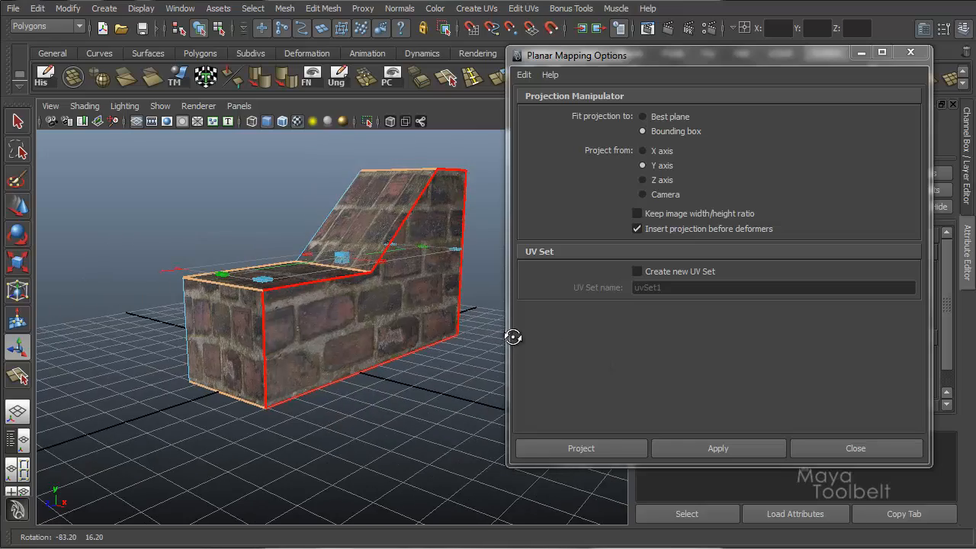
Return to object selection and examine how the brick texture sits on all sides of the block
key(F8)
click(200, 29)
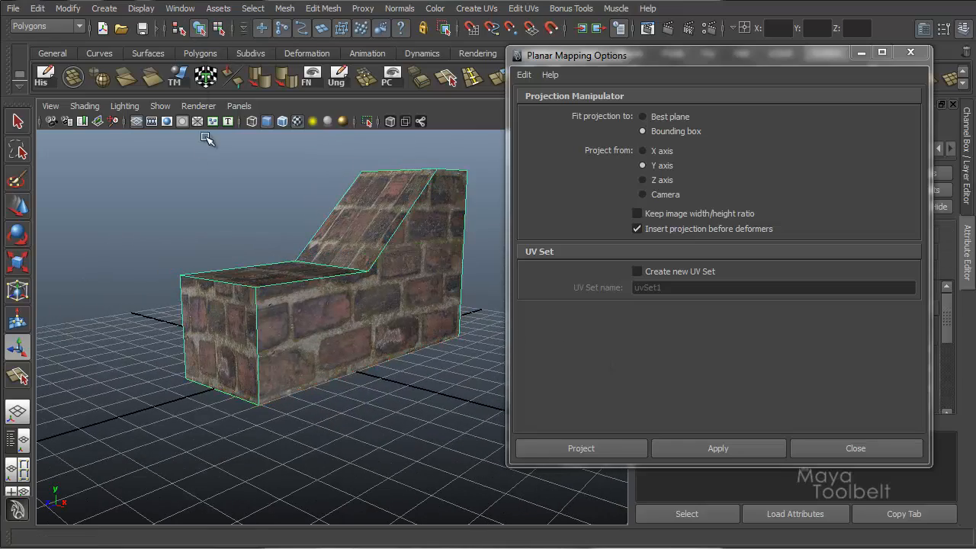
click(489, 304)
alt+middle_drag(312, 252, 311, 254)
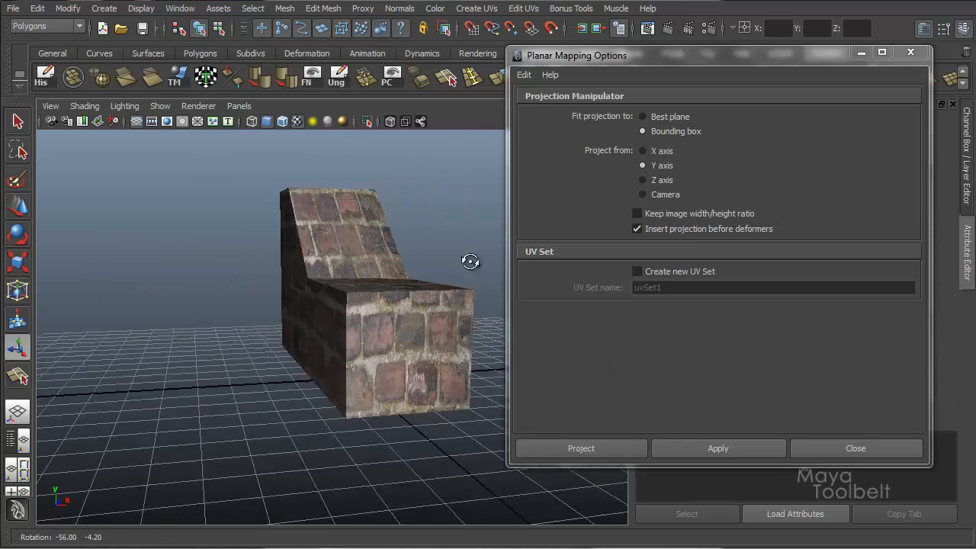
alt+drag(501, 264, 342, 307)
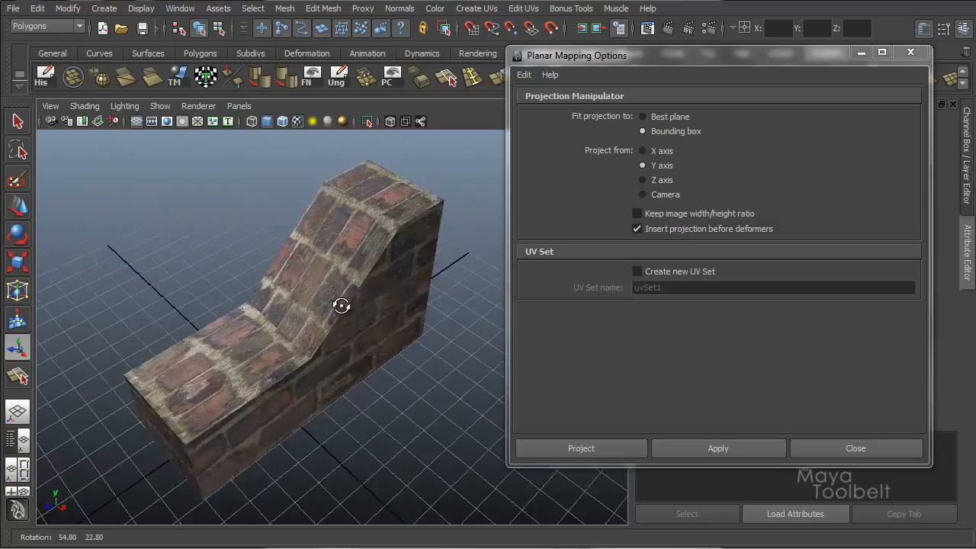
alt+right_drag(343, 307, 406, 308)
alt+drag(407, 307, 348, 275)
click(349, 275)
alt+drag(374, 320, 433, 302)
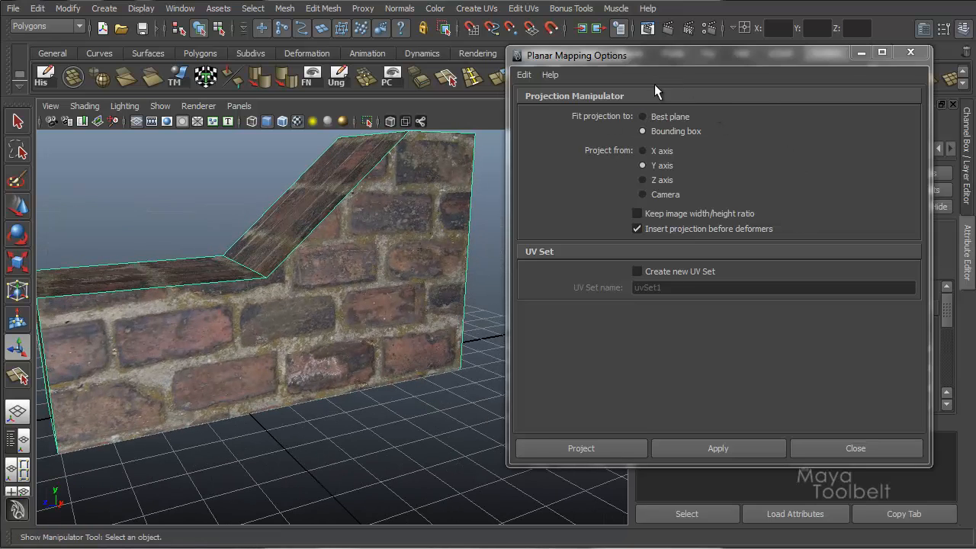
Select the block's two end faces and planar-map them from the Z axis with Keep image width/height ratio enabled
mouse_move(701, 55)
mouse_down()
mouse_move(562, 161)
mouse_move(682, 54)
mouse_up()
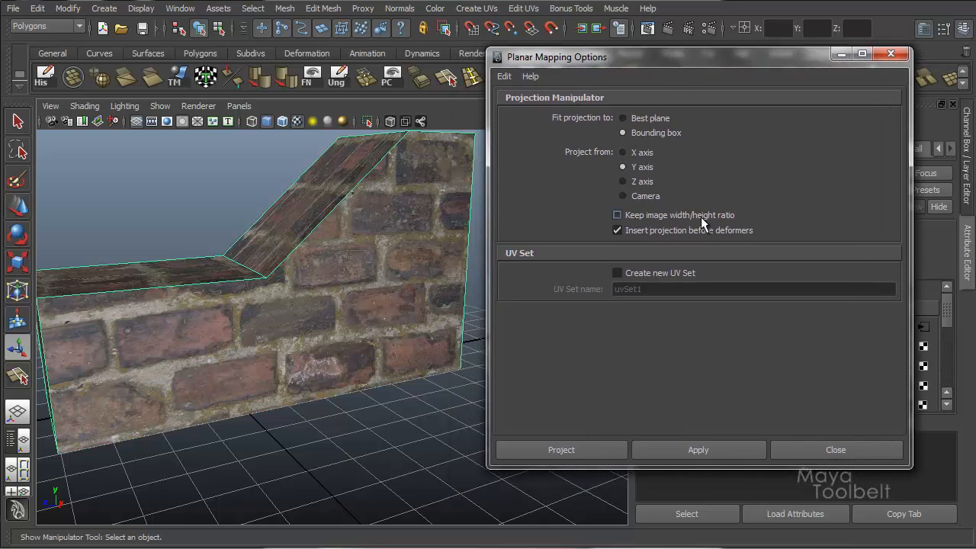
alt+drag(458, 297, 363, 271)
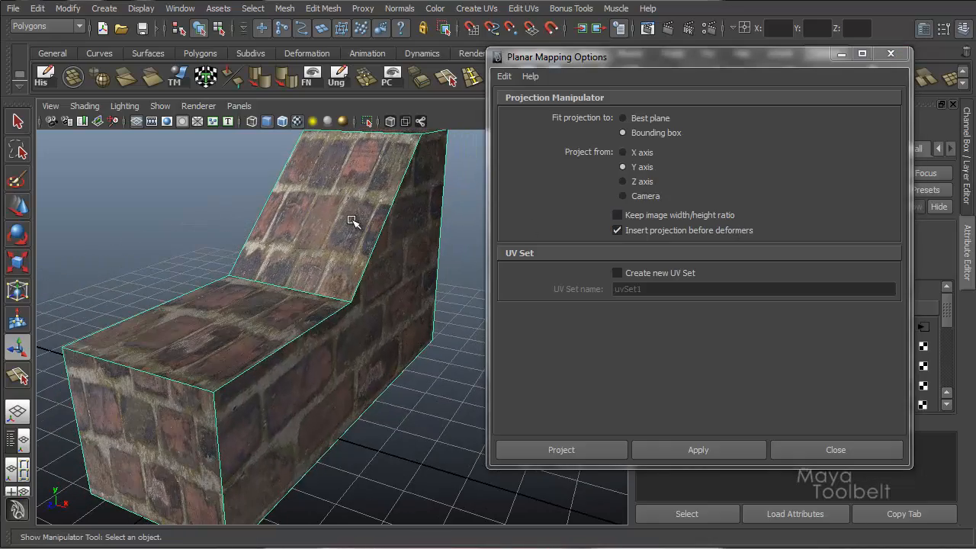
right_drag(353, 220, 352, 252)
alt+drag(390, 279, 446, 228)
click(225, 321)
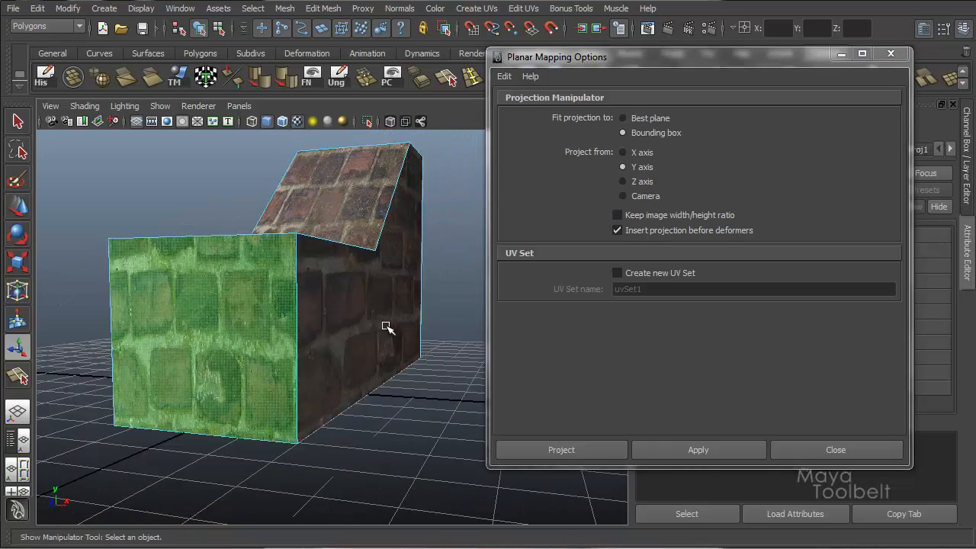
alt+drag(387, 327, 359, 282)
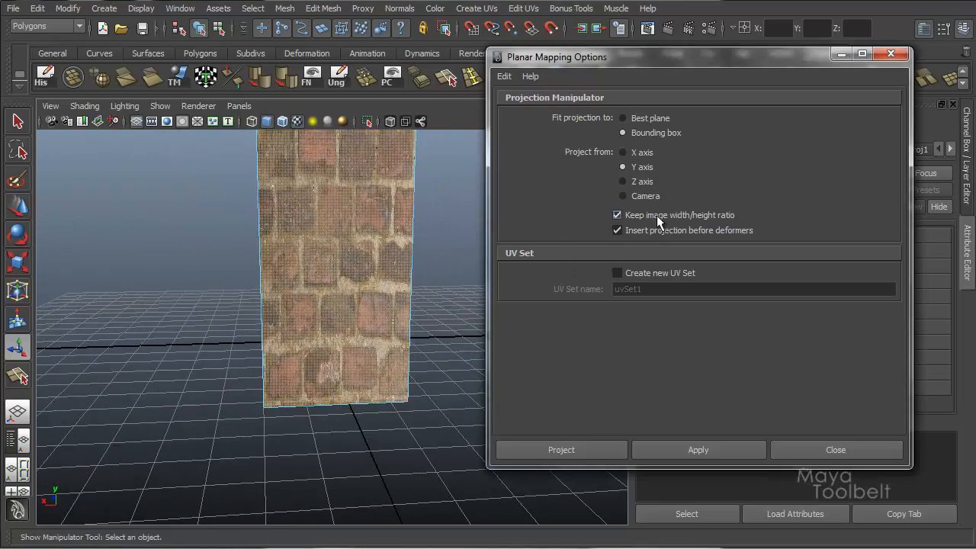
click(656, 215)
alt+drag(370, 228, 365, 287)
click(645, 181)
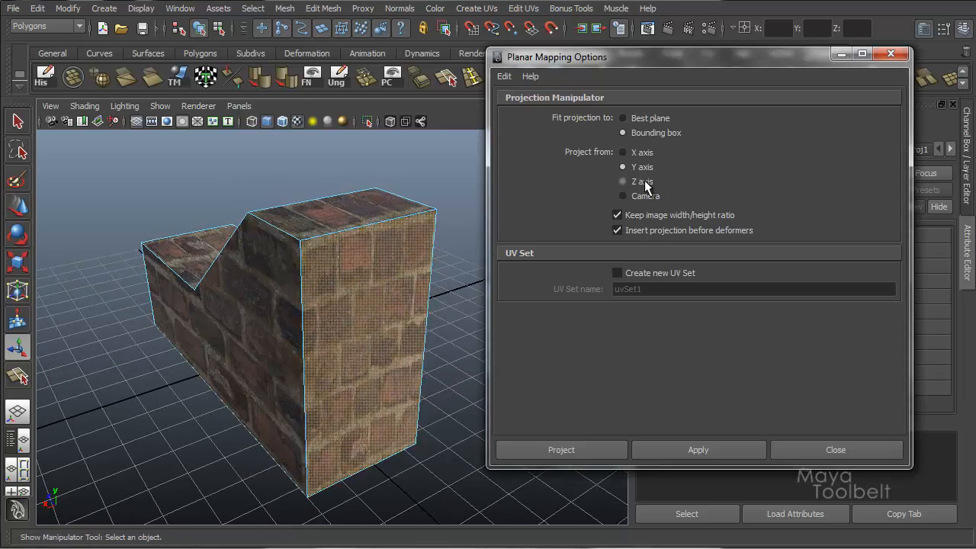
click(721, 448)
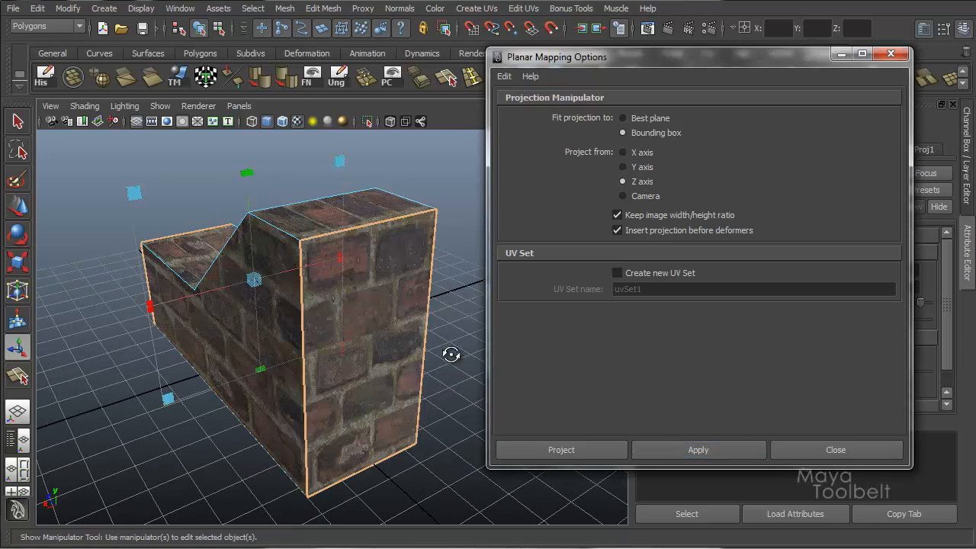
Revert the end faces to the stretched mapping for comparison, and reapply the Z-axis projection with the image ratio kept
alt+drag(447, 353, 428, 235)
click(391, 328)
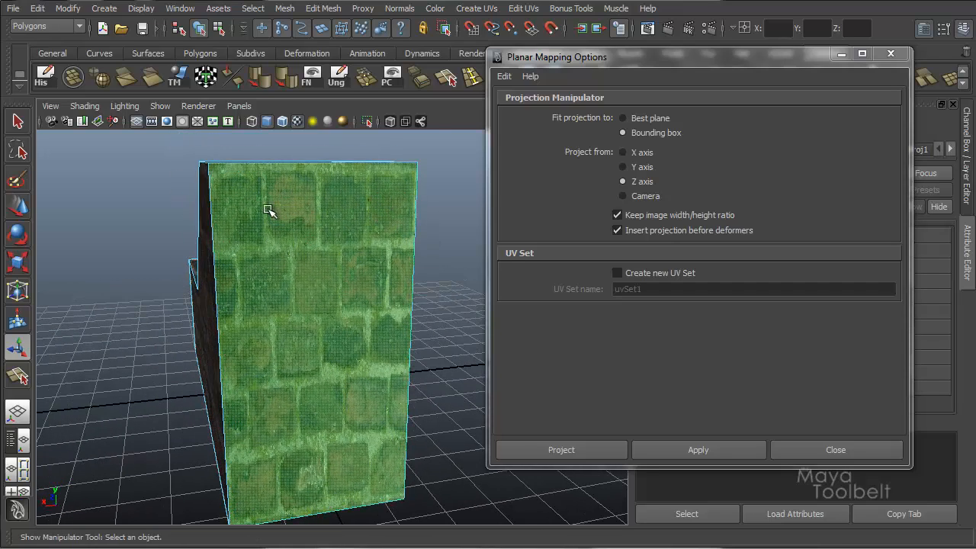
click(712, 448)
alt+drag(427, 399, 425, 396)
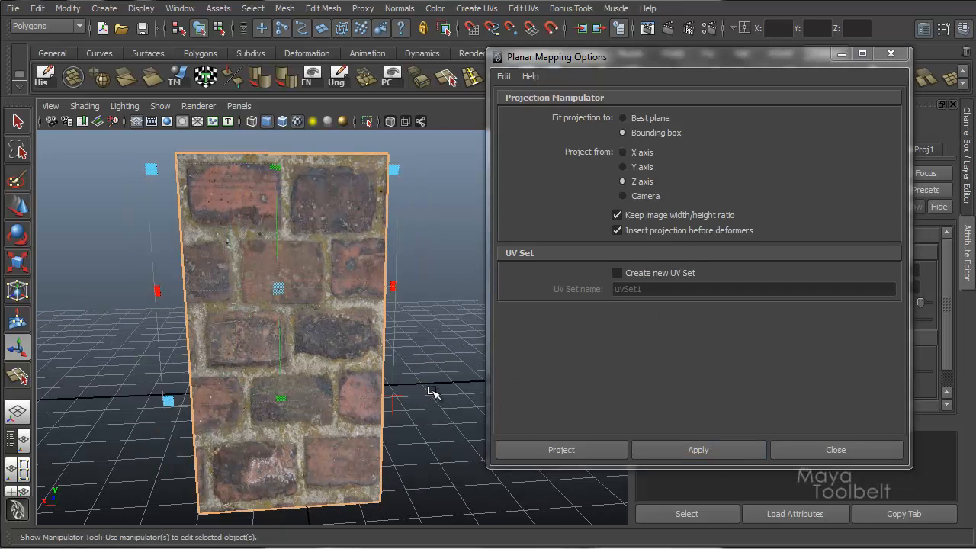
Switch back to object selection and compare the end face's brick proportions with the neighbouring faces
click(219, 32)
click(200, 31)
alt+drag(266, 185, 356, 249)
alt+right_drag(356, 248, 285, 292)
alt+drag(285, 293, 303, 298)
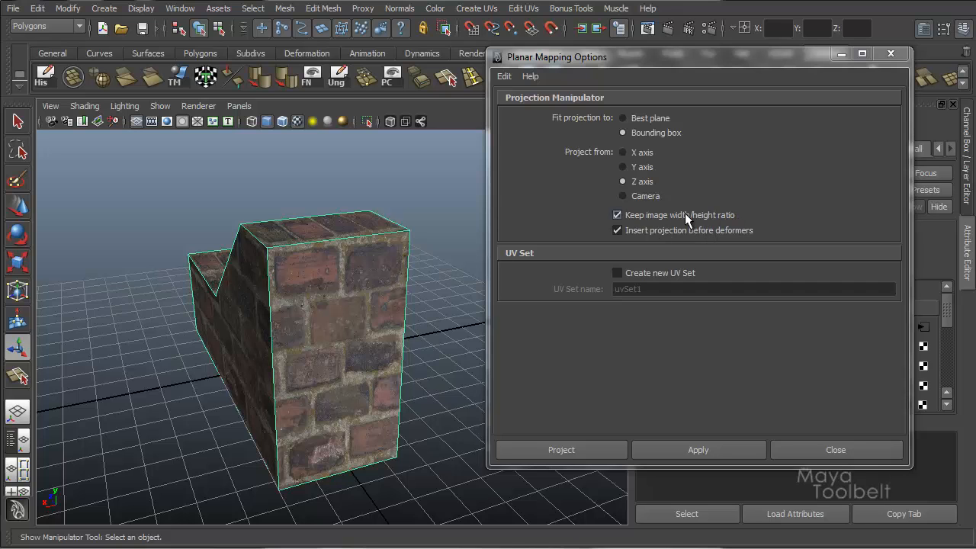
Select the block's long side faces and planar-map them from the X axis with the image width/height ratio kept
alt+drag(251, 288, 338, 344)
right_click(393, 314)
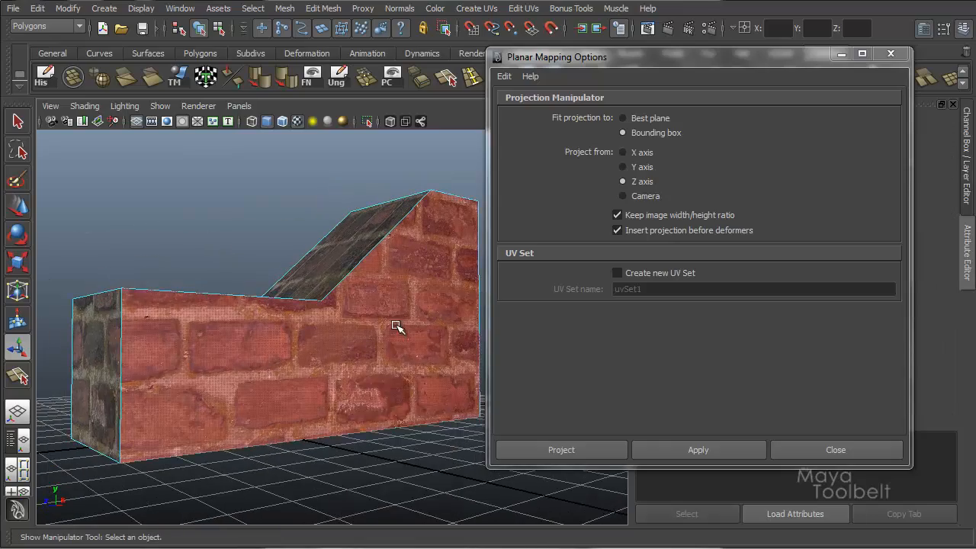
alt+drag(399, 328, 473, 217)
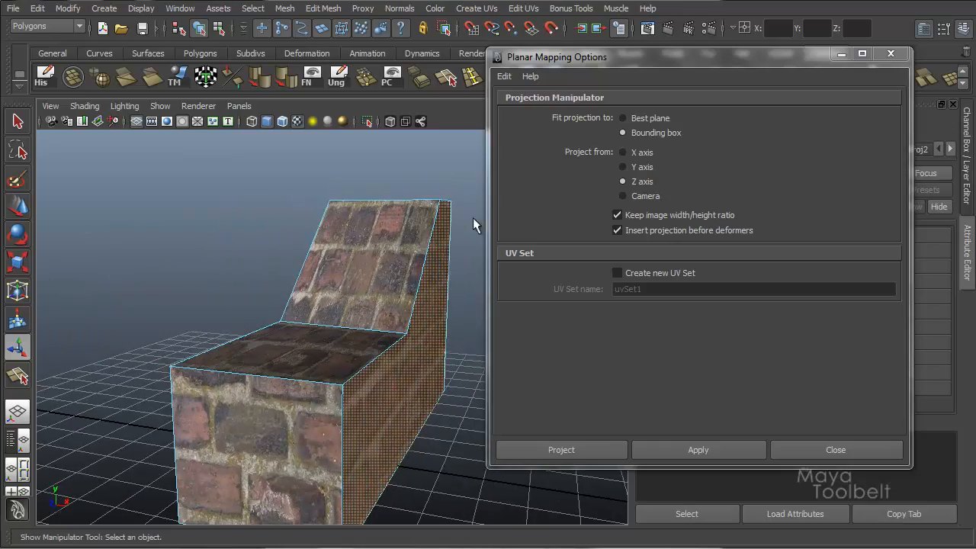
click(623, 153)
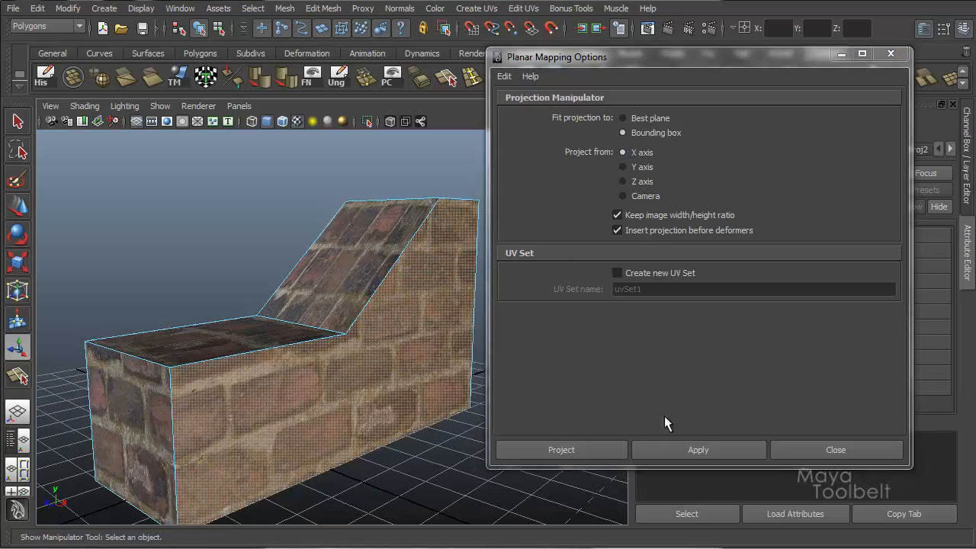
click(696, 450)
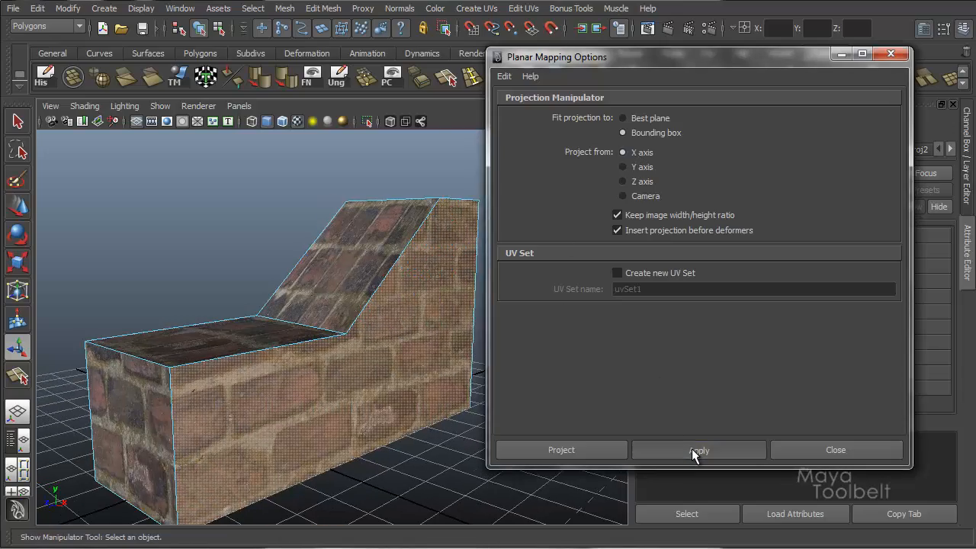
alt+drag(466, 372, 435, 316)
alt+drag(460, 222, 343, 337)
alt+drag(297, 368, 551, 276)
key(w)
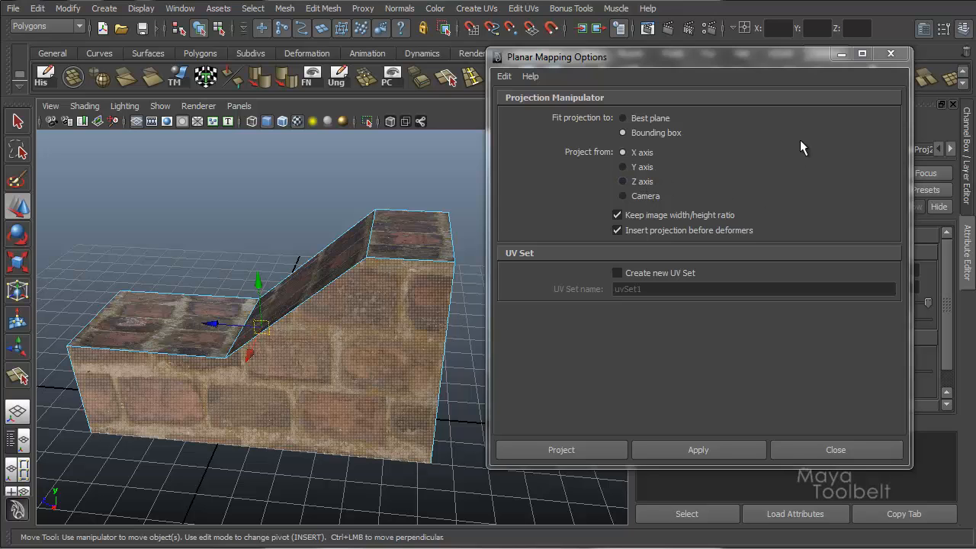
Select the block's flat top and bottom faces and planar-map them from the Y axis with the image ratio kept
alt+drag(305, 292, 366, 339)
click(441, 253)
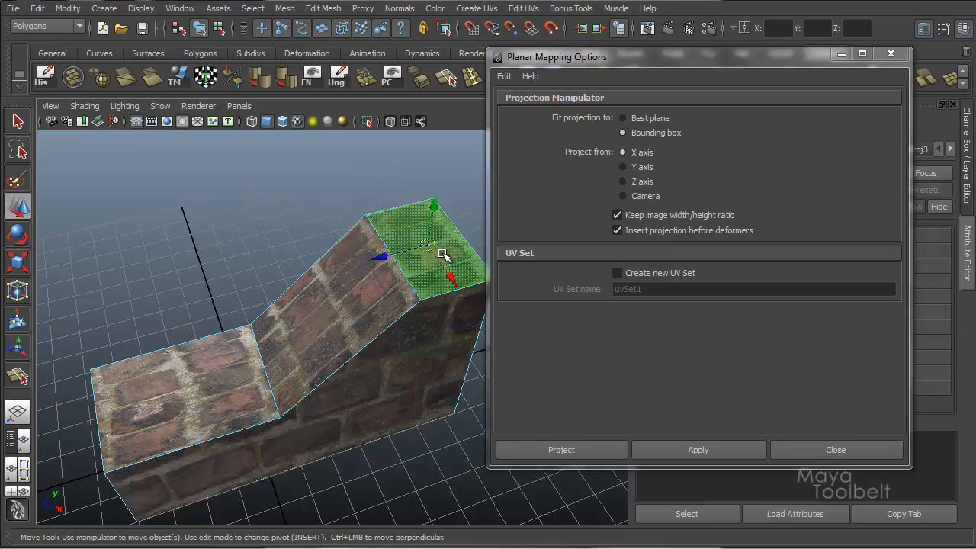
shift+click(229, 374)
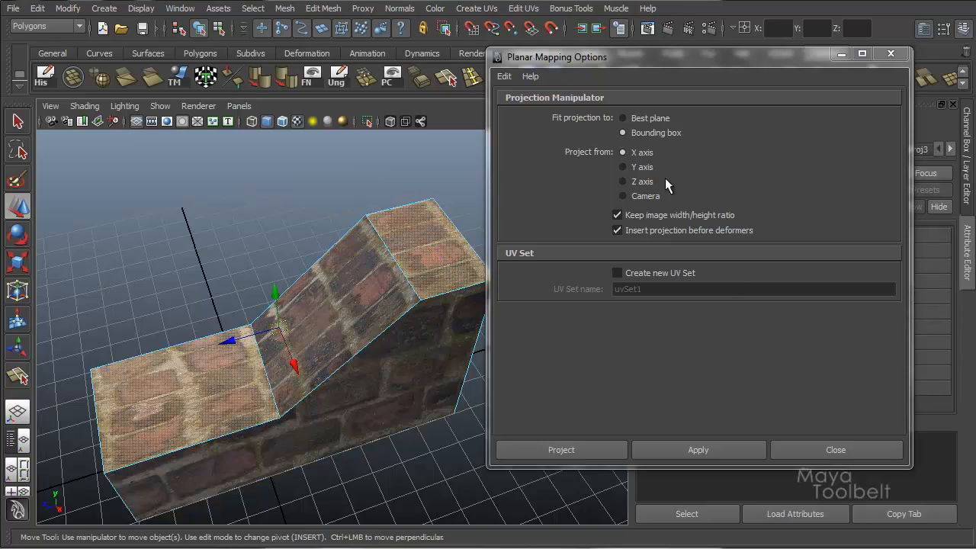
click(639, 167)
mouse_move(409, 323)
alt+mouse_down()
mouse_move(385, 352)
mouse_move(390, 326)
alt+mouse_up()
shift+click(390, 326)
alt+drag(419, 268, 450, 355)
click(699, 450)
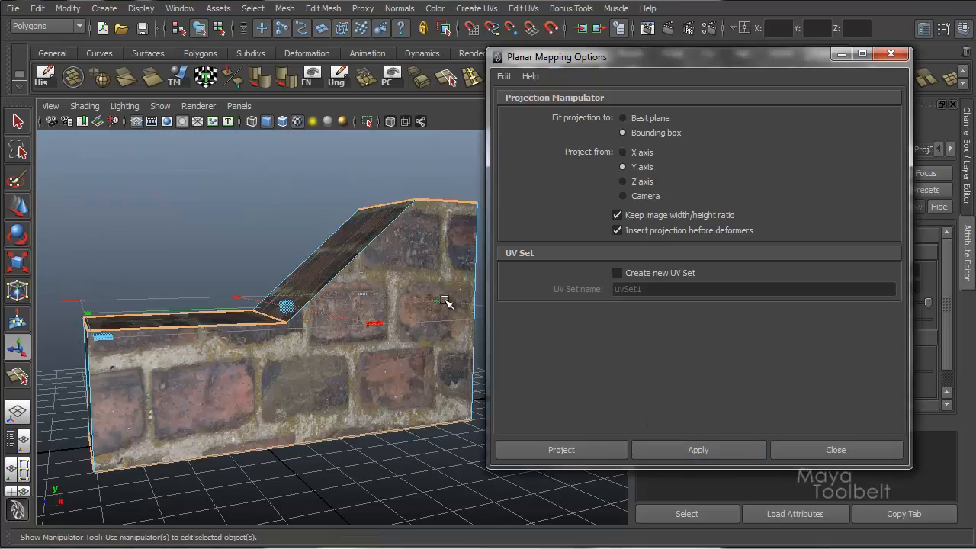
alt+drag(447, 300, 348, 199)
Try planar-mapping only the sloped face from the Y axis and check its bricks against the neighbouring faces
mouse_move(343, 140)
alt+mouse_down()
mouse_move(335, 244)
mouse_move(328, 192)
mouse_move(312, 305)
mouse_move(312, 382)
mouse_move(323, 375)
mouse_move(338, 148)
alt+mouse_up()
alt+drag(377, 277, 396, 288)
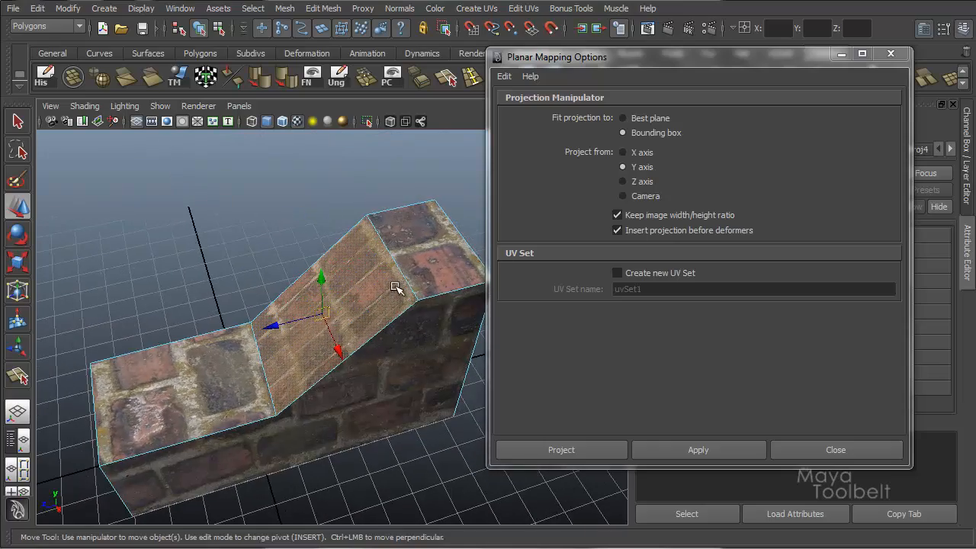
click(704, 456)
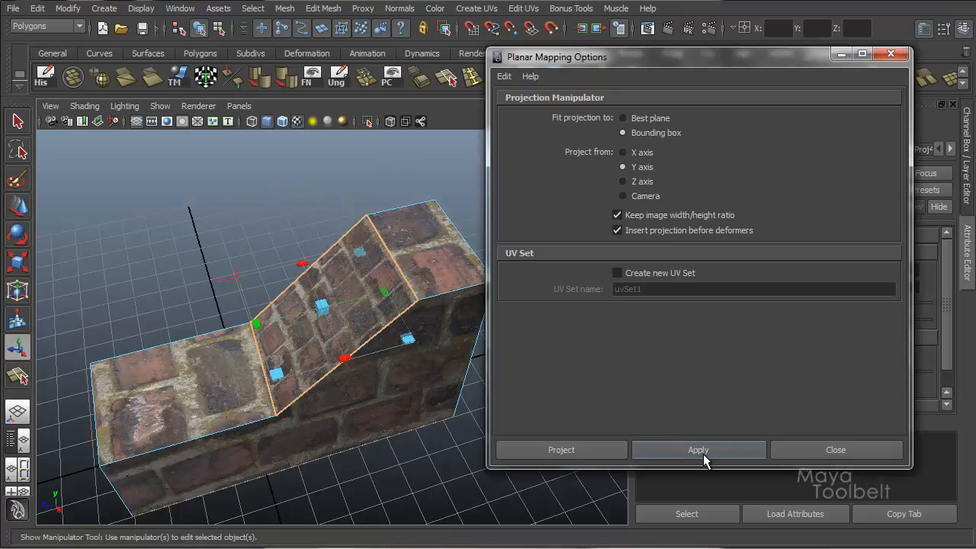
alt+drag(316, 383, 405, 298)
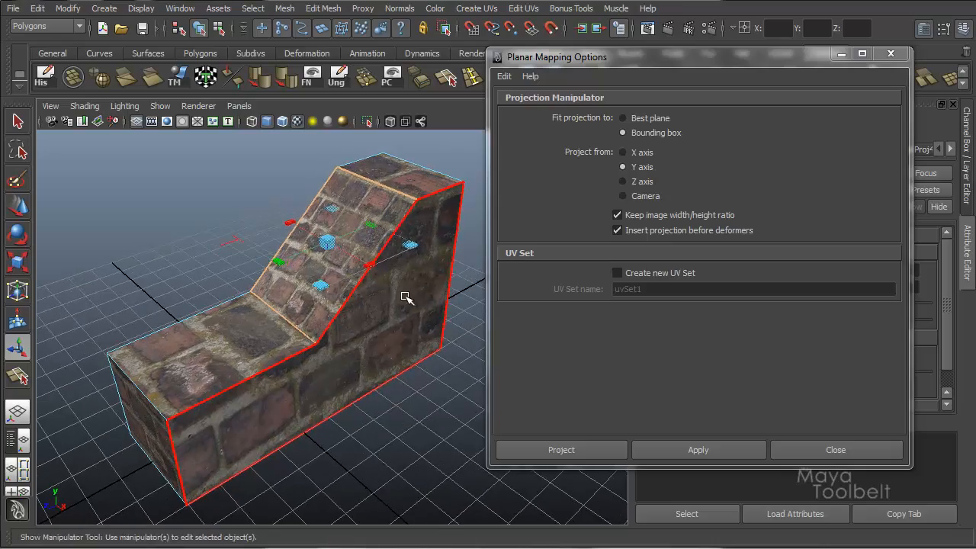
alt+drag(467, 298, 450, 306)
Try planar-mapping the sloped face from the Z axis with the image ratio kept, and inspect its bricks from the front
click(617, 215)
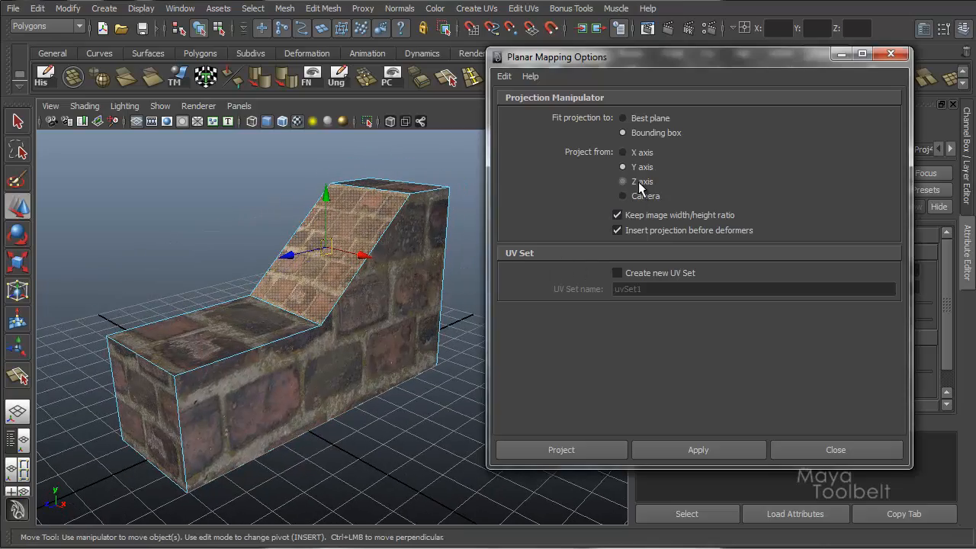
click(623, 182)
alt+drag(467, 261, 476, 257)
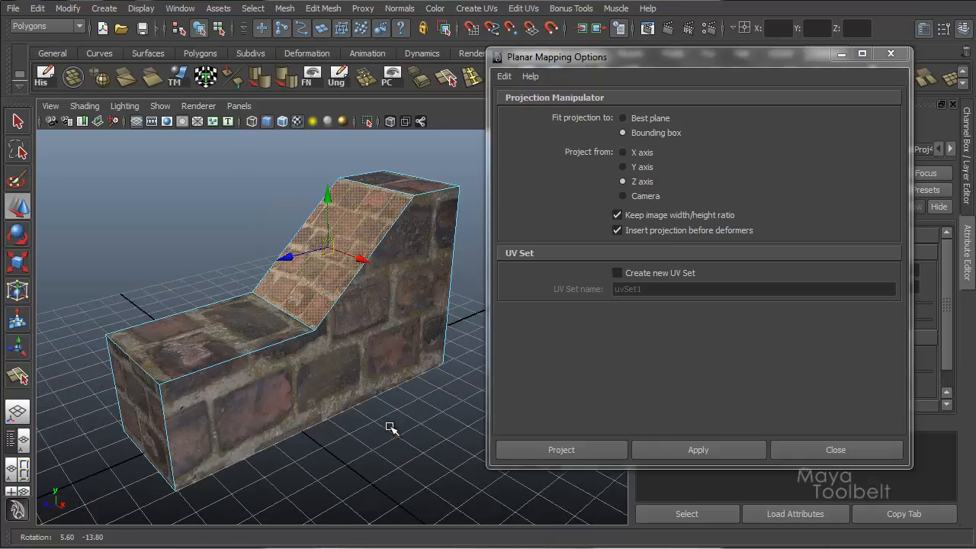
click(697, 449)
alt+drag(402, 381, 323, 392)
key(w)
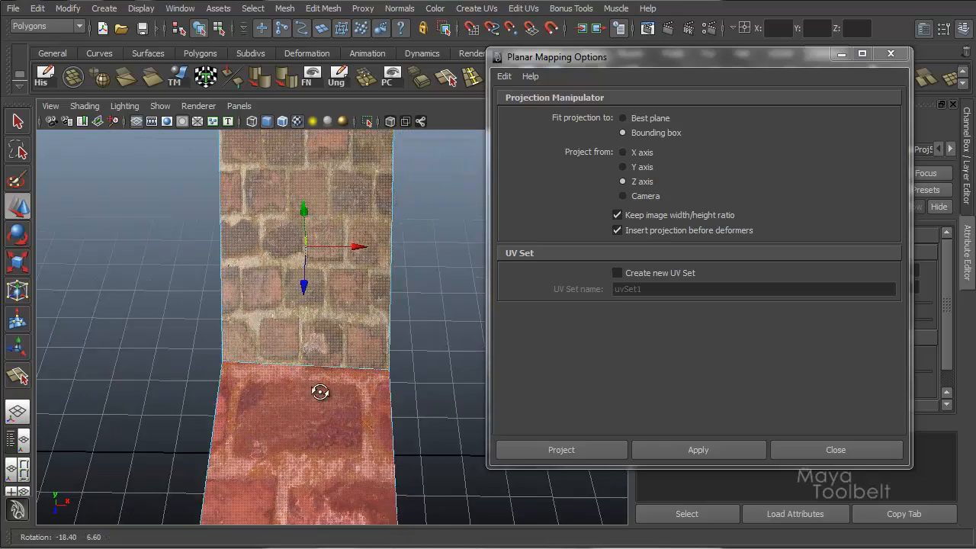
alt+middle_drag(323, 392, 383, 346)
mouse_move(382, 346)
alt+mouse_down()
mouse_move(401, 386)
mouse_move(401, 353)
mouse_move(401, 362)
mouse_move(450, 355)
mouse_move(455, 319)
alt+mouse_up()
key(4)
key(6)
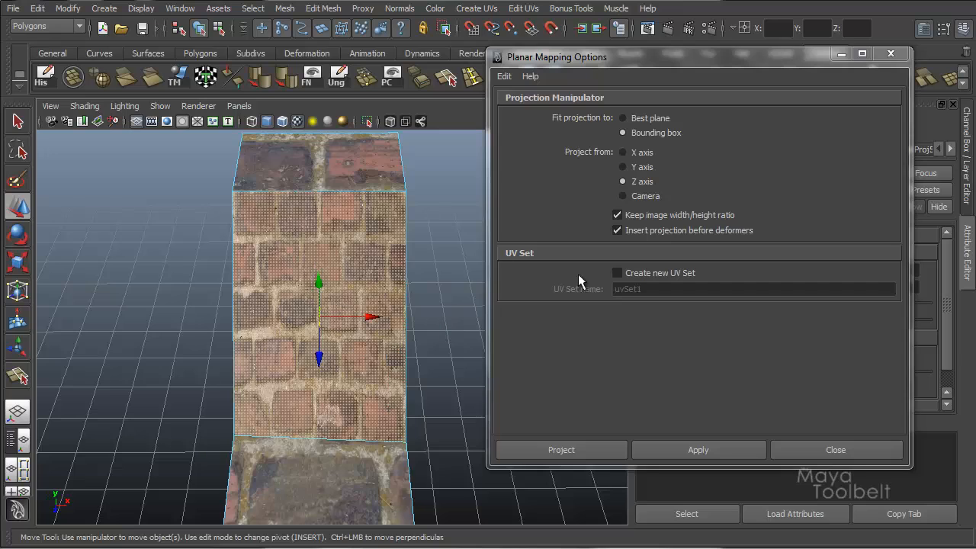
Planar-map the sloped face from the Camera with the image ratio kept, reapplying it with the view turned to face the slope
click(624, 196)
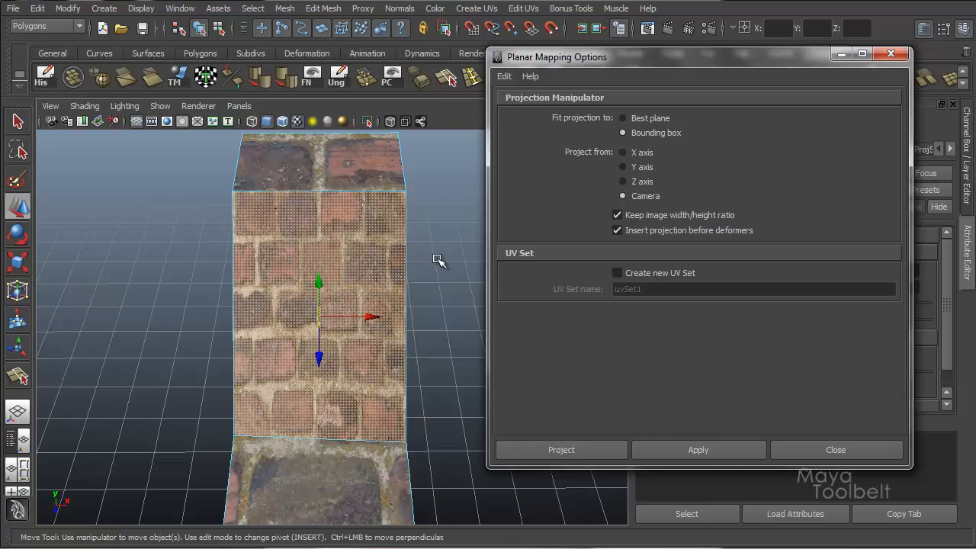
alt+drag(439, 296, 321, 287)
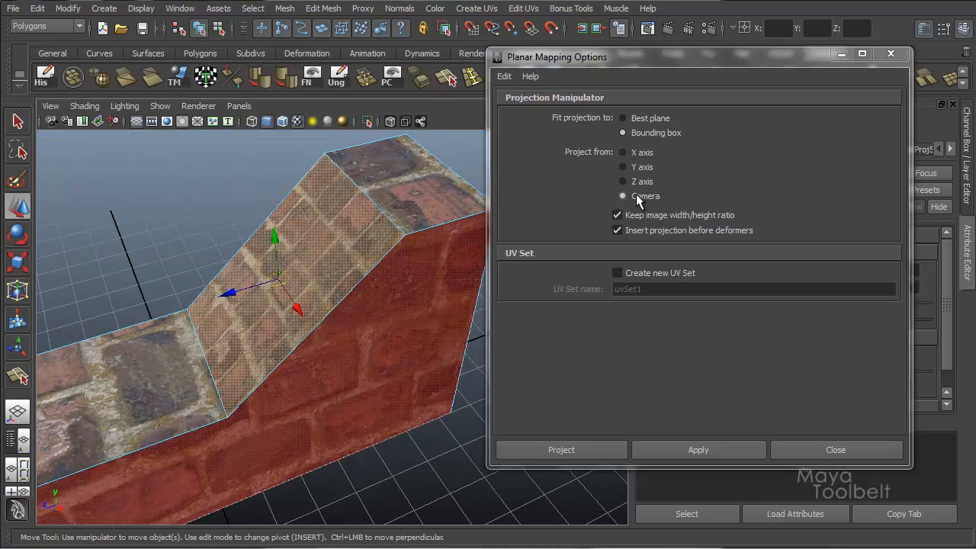
click(722, 450)
alt+drag(405, 462, 451, 481)
click(698, 450)
alt+drag(472, 438, 289, 430)
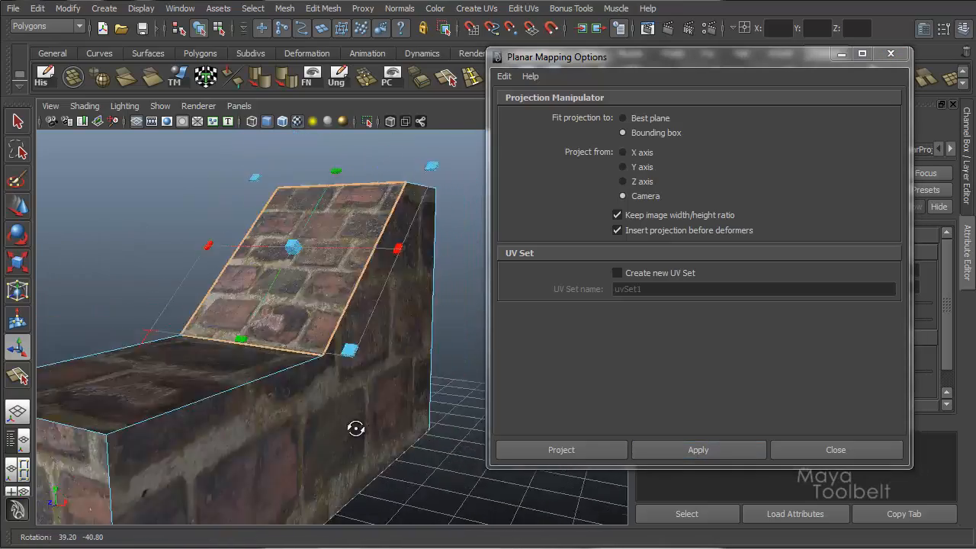
alt+drag(355, 429, 444, 448)
alt+drag(352, 468, 447, 246)
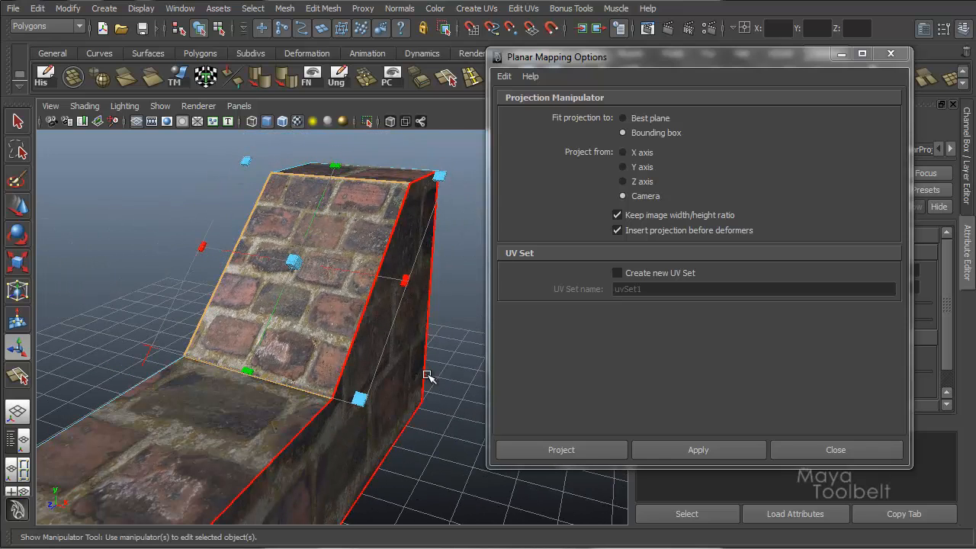
Examine the camera-mapped bricks on the sloped face from several angles, with the Planar Mapping options minimized and the Move tool active
alt+drag(316, 305, 356, 351)
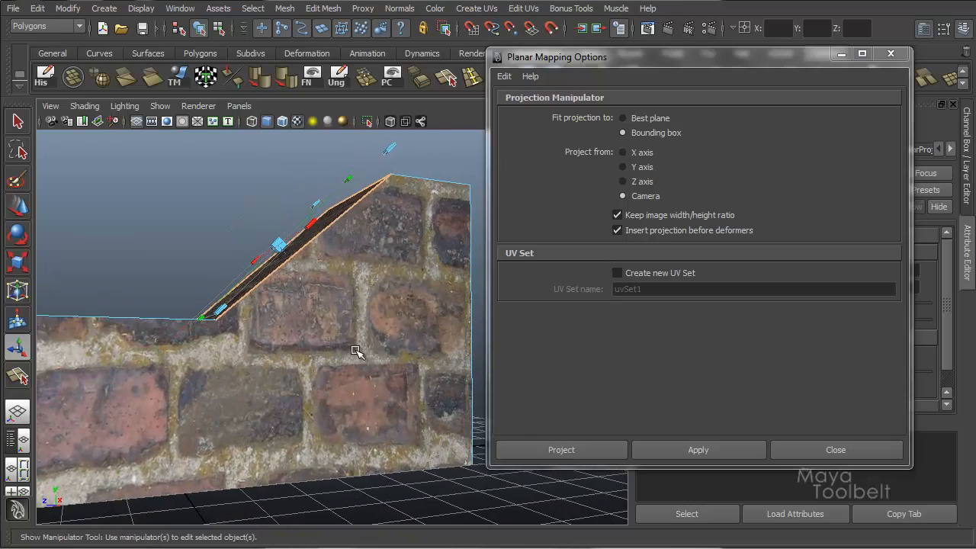
alt+drag(293, 349, 328, 396)
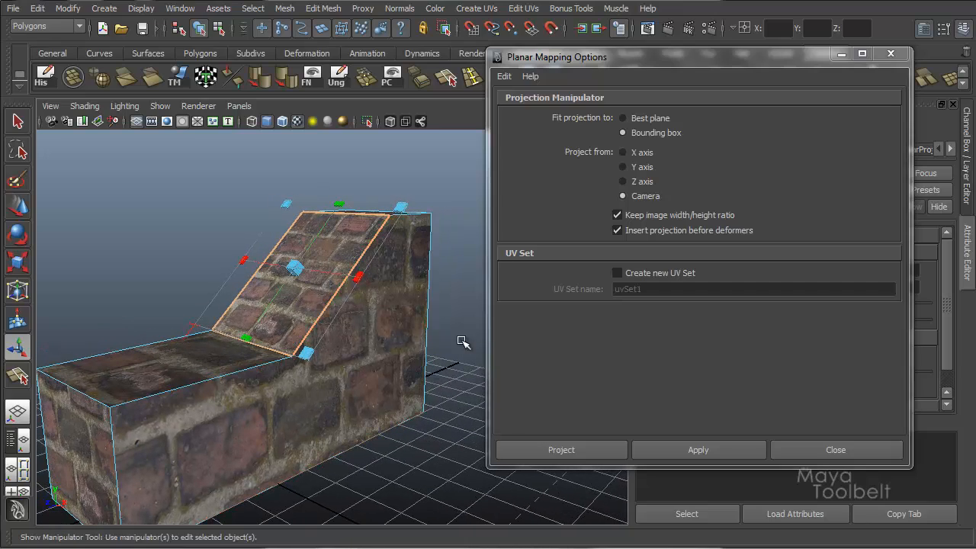
alt+drag(442, 326, 518, 370)
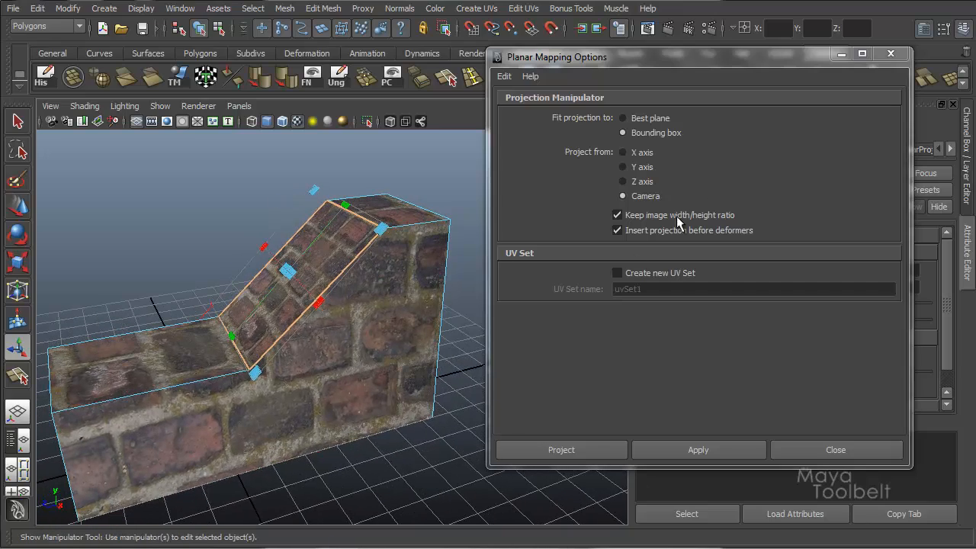
click(842, 56)
alt+drag(429, 333, 539, 267)
key(w)
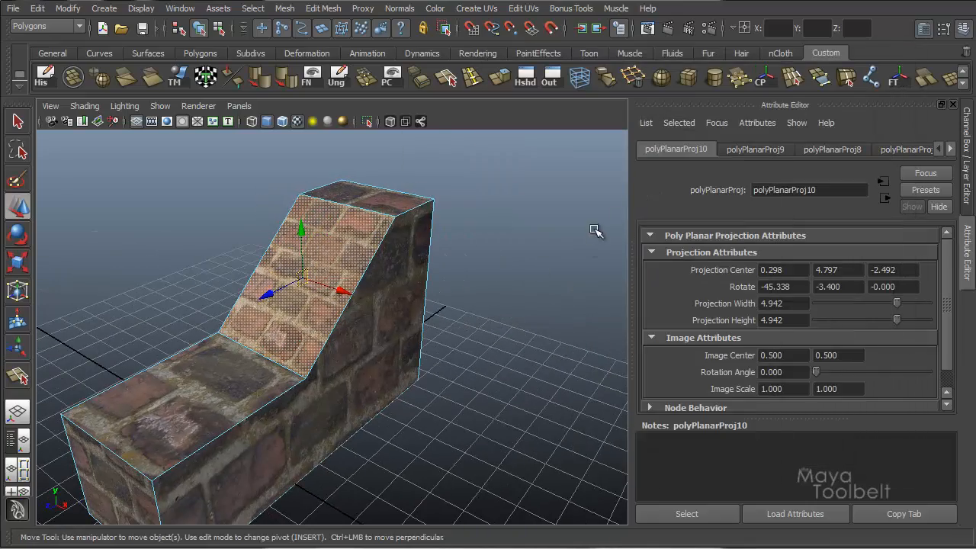
Show the block's channels and construction history, and select the polyPlanarProj10 node
key(ctrl+a)
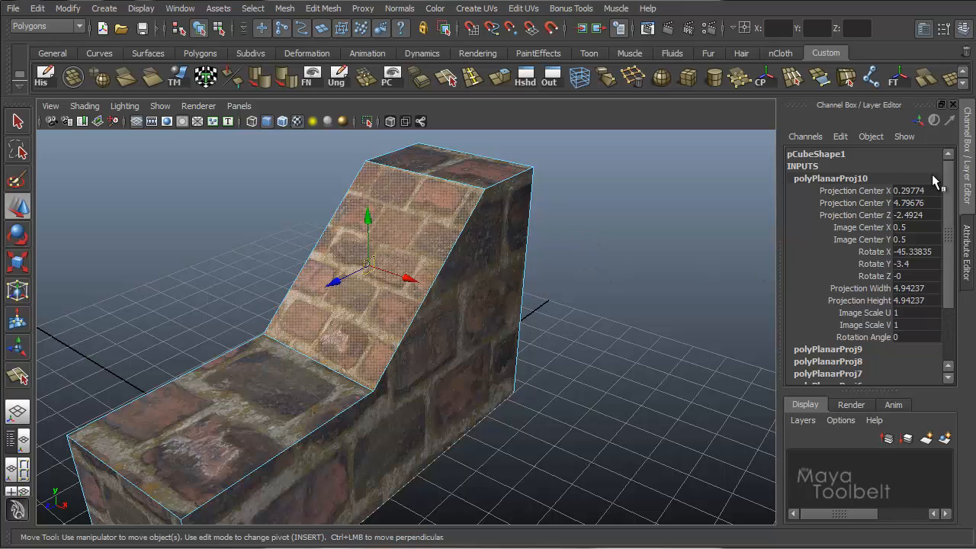
scroll(945, 178, down, 3)
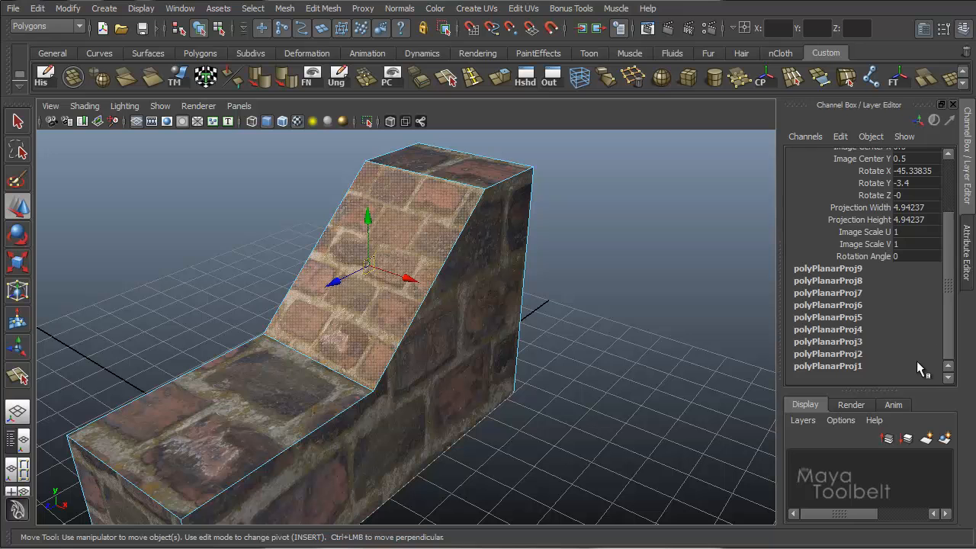
scroll(953, 235, up, 3)
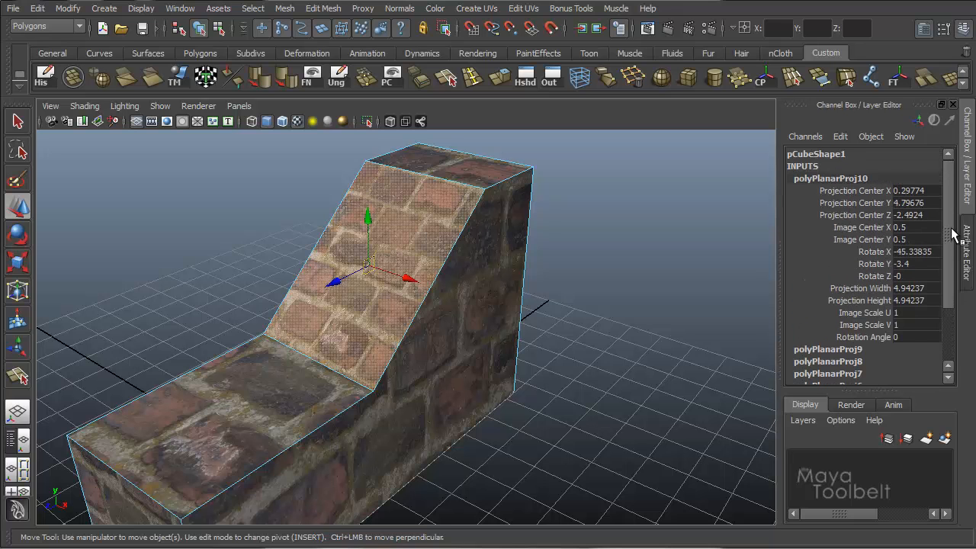
alt+drag(538, 205, 491, 209)
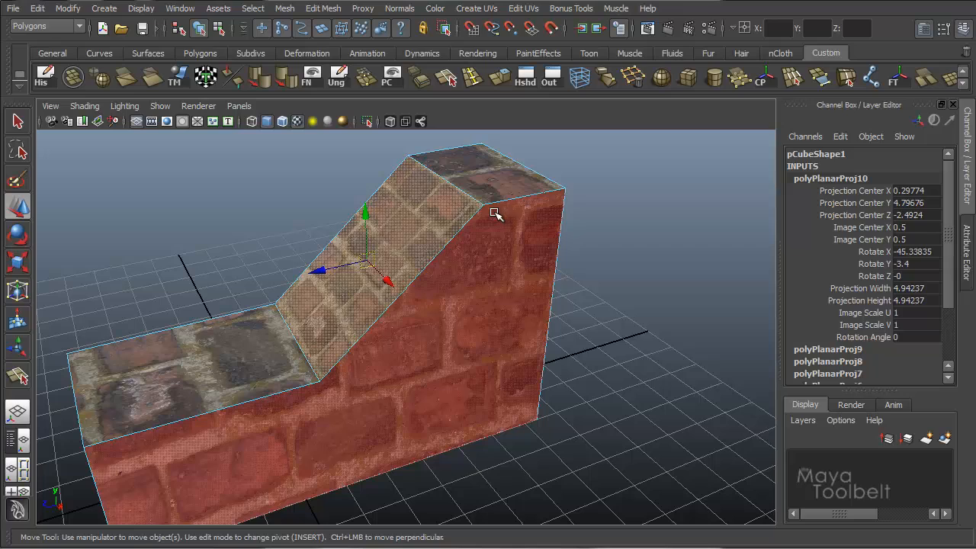
click(829, 177)
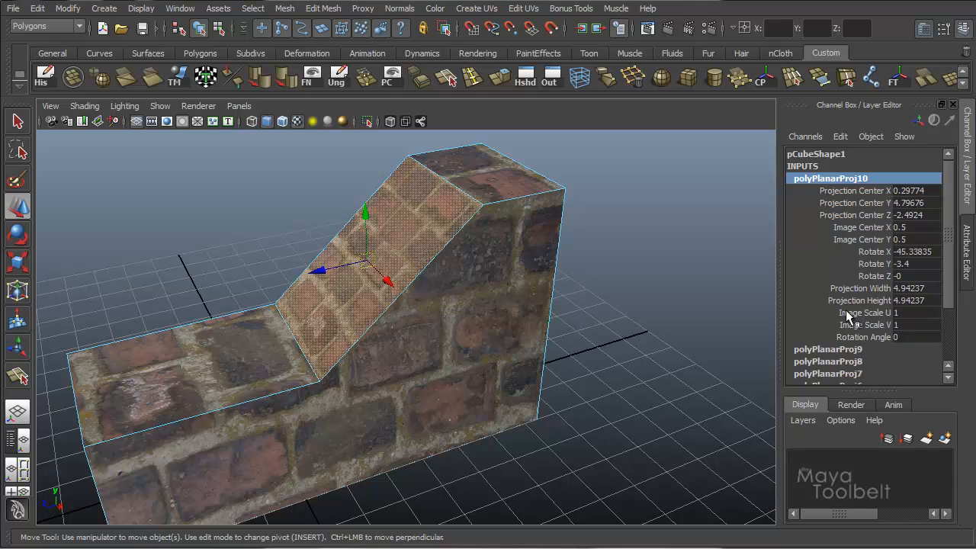
click(475, 10)
click(612, 31)
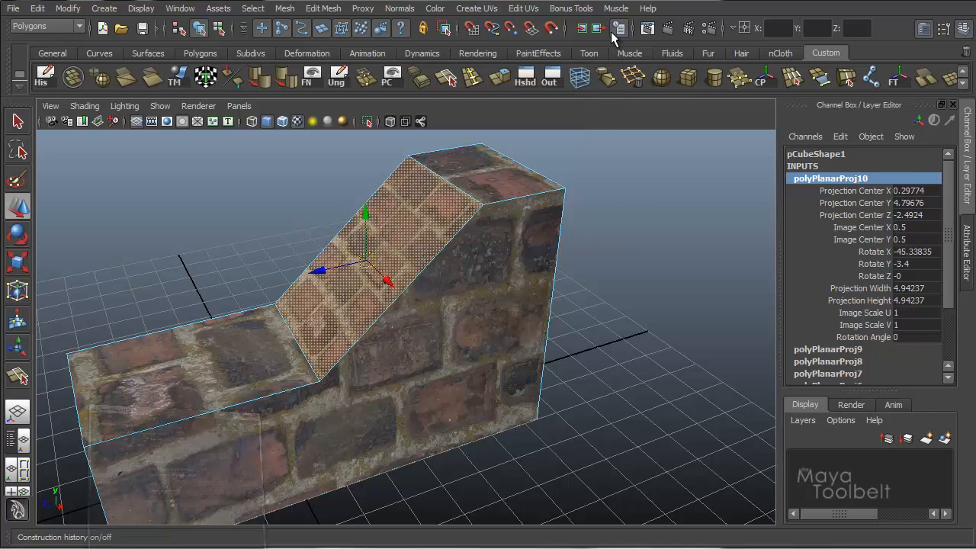
drag(678, 61, 496, 65)
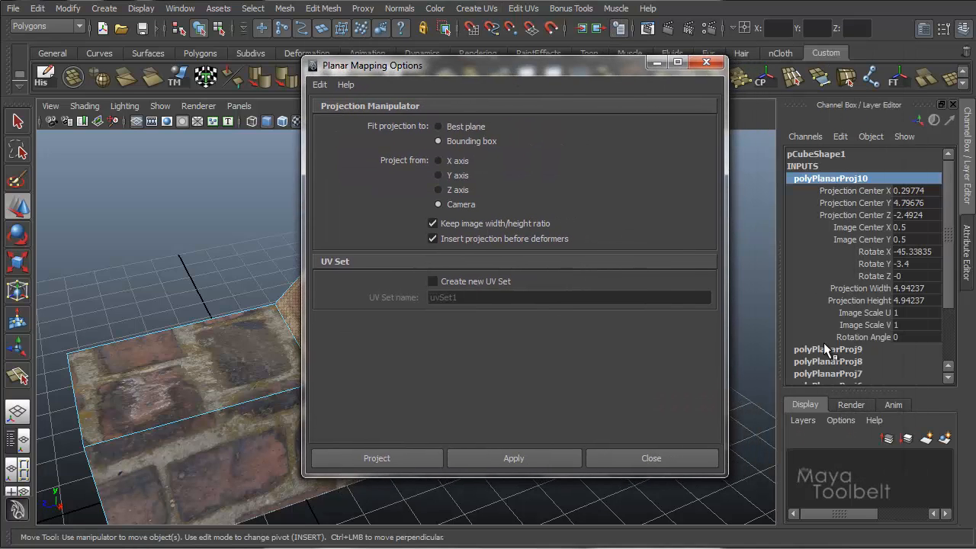
drag(824, 275, 824, 263)
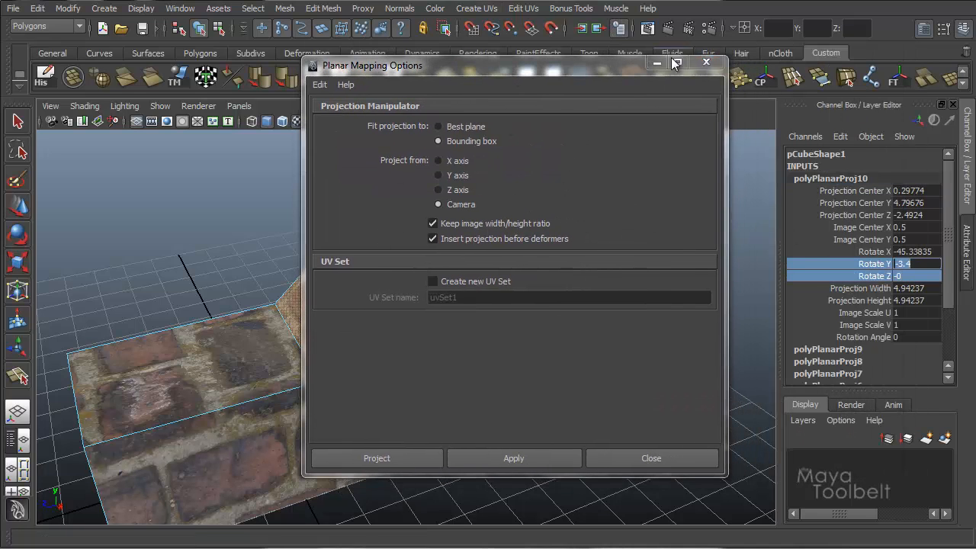
click(706, 62)
Review the projection center, rotation and image scale channels of polyPlanarProj10
click(854, 215)
click(862, 204)
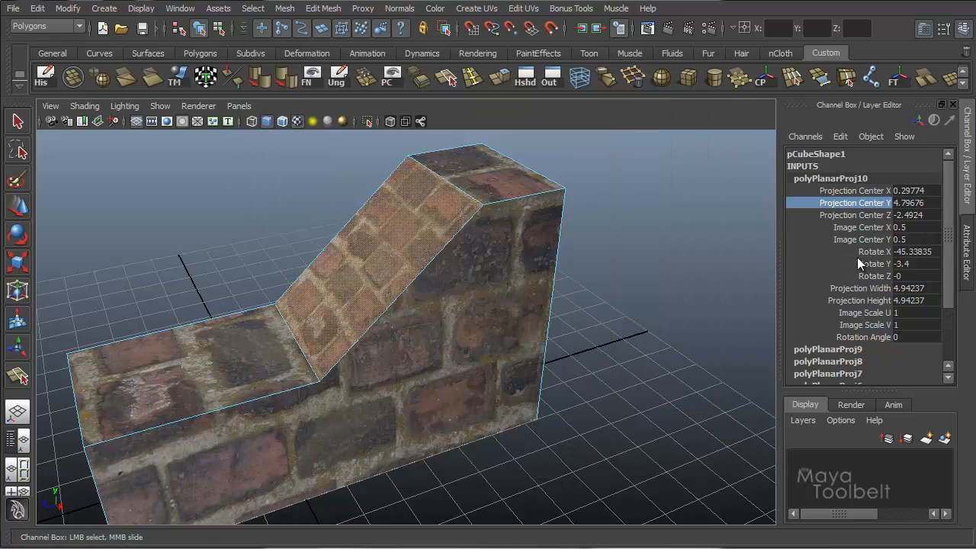
click(858, 253)
click(865, 312)
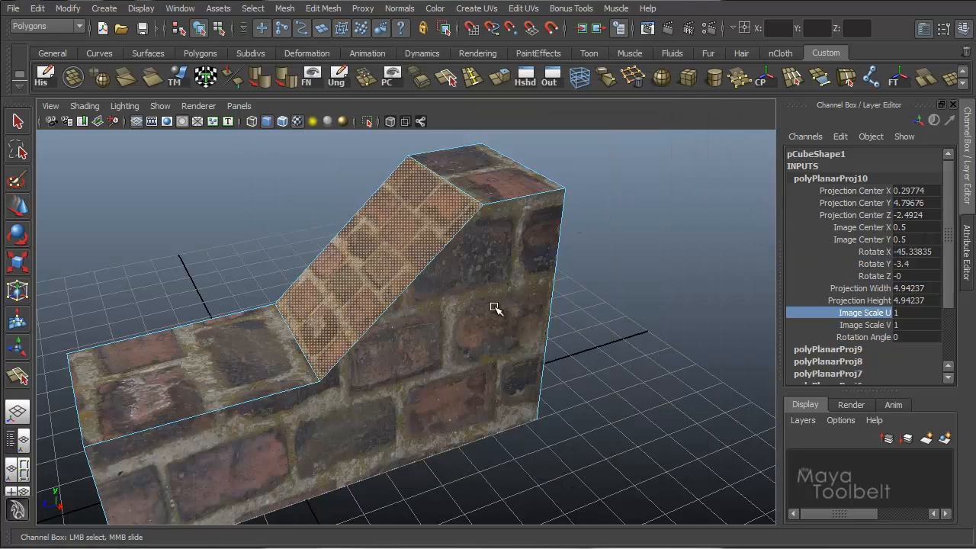
alt+drag(496, 307, 524, 288)
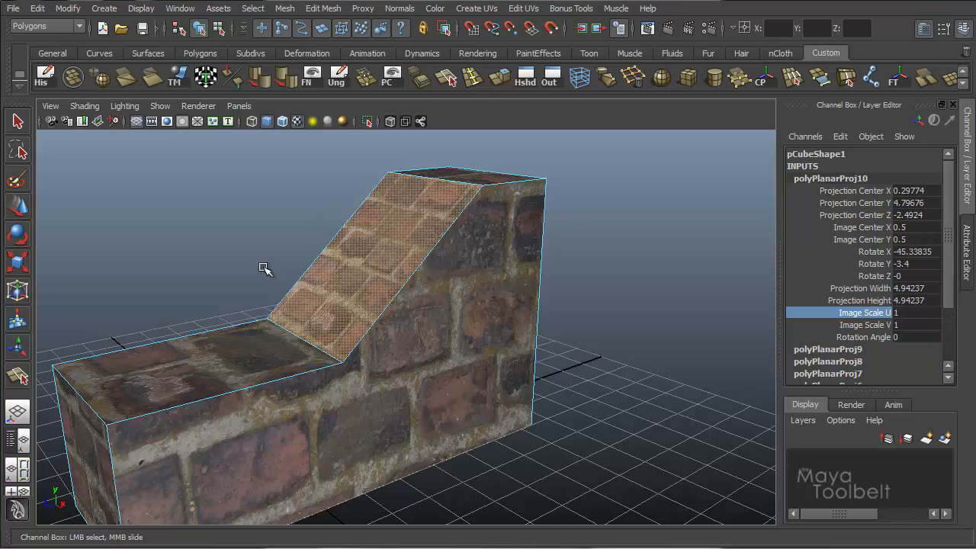
Show the projection manipulator and compare polyPlanarProj10 with the sloped face's earlier projections, from polyPlanarProj9 back to polyPlanarProj7
click(18, 347)
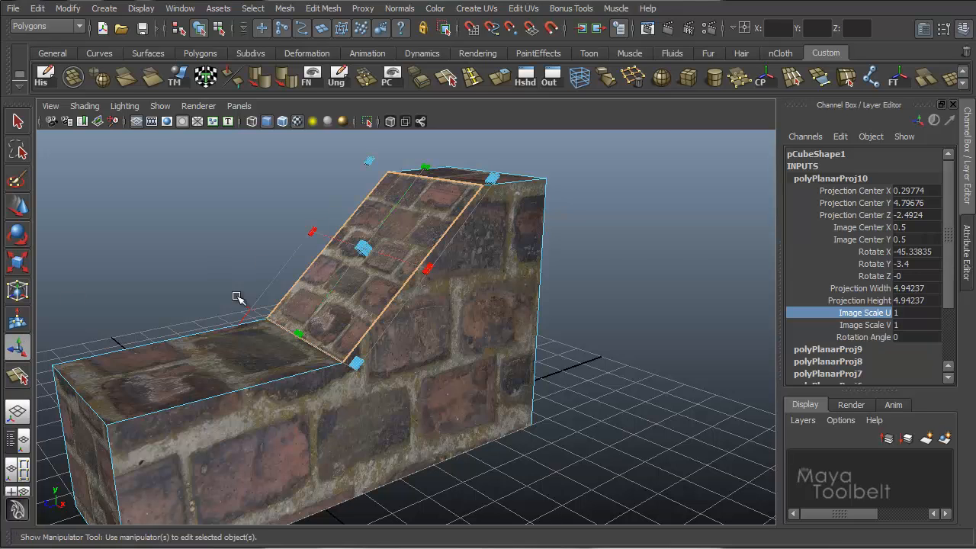
click(819, 180)
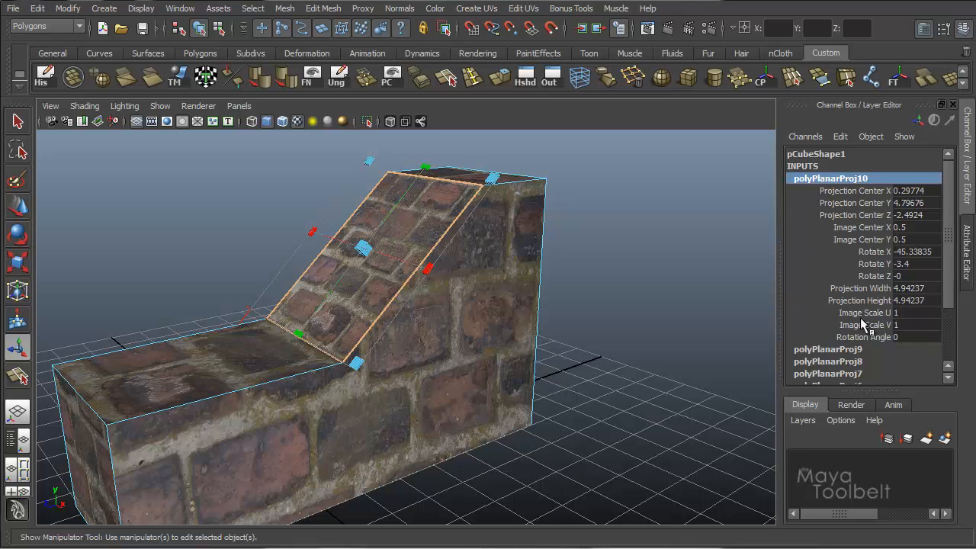
click(839, 350)
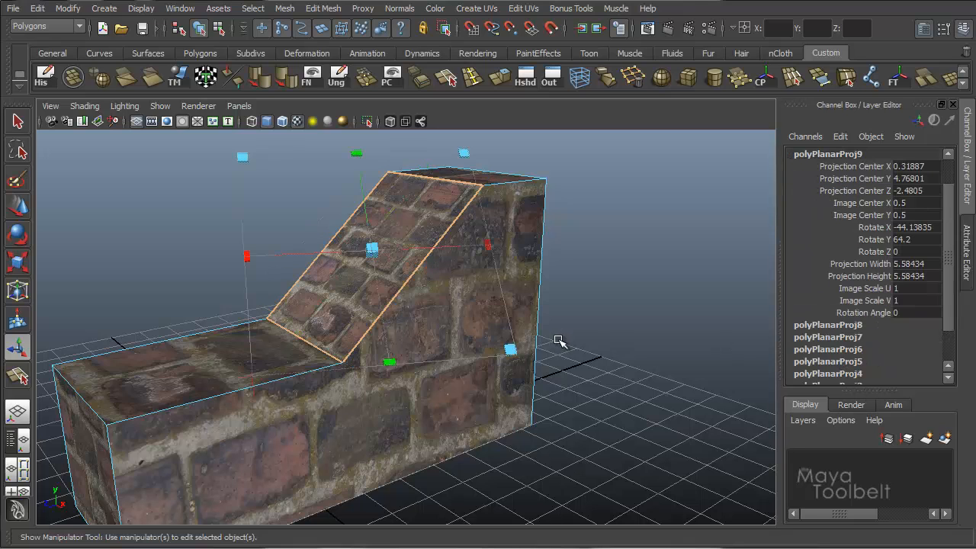
alt+drag(565, 315, 773, 321)
alt+drag(584, 215, 295, 189)
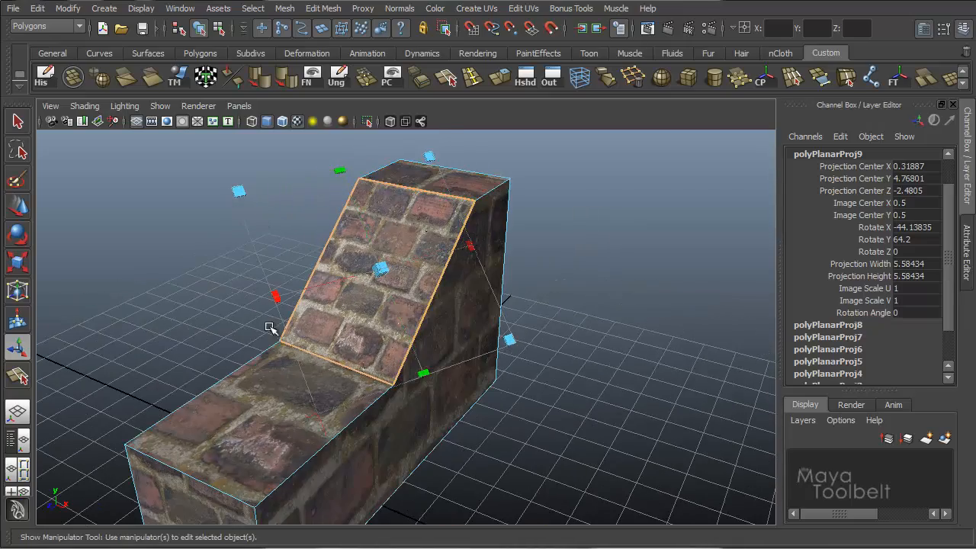
alt+drag(430, 244, 580, 328)
click(850, 337)
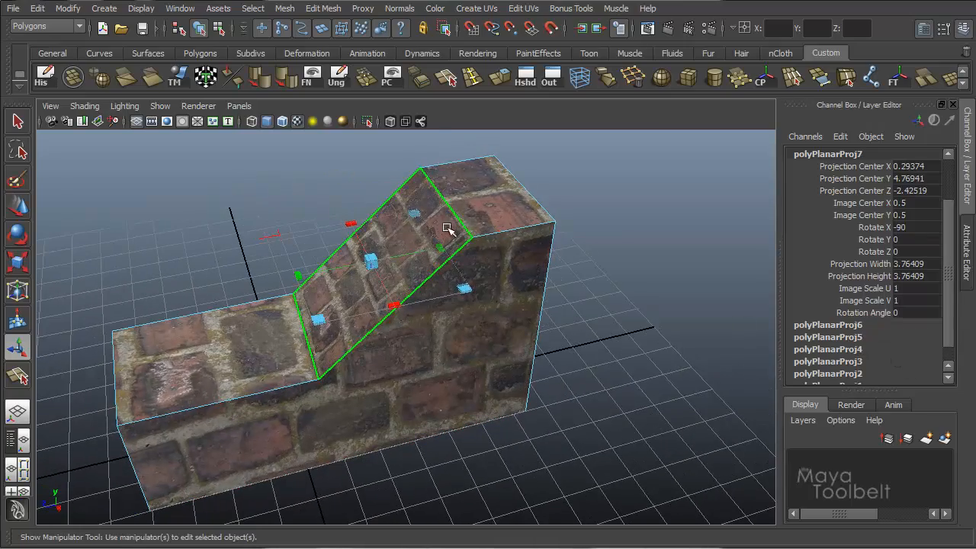
Go through the older planar projections in the history, from polyPlanarProj6 back to polyPlanarProj1
scroll(863, 304, down, 1)
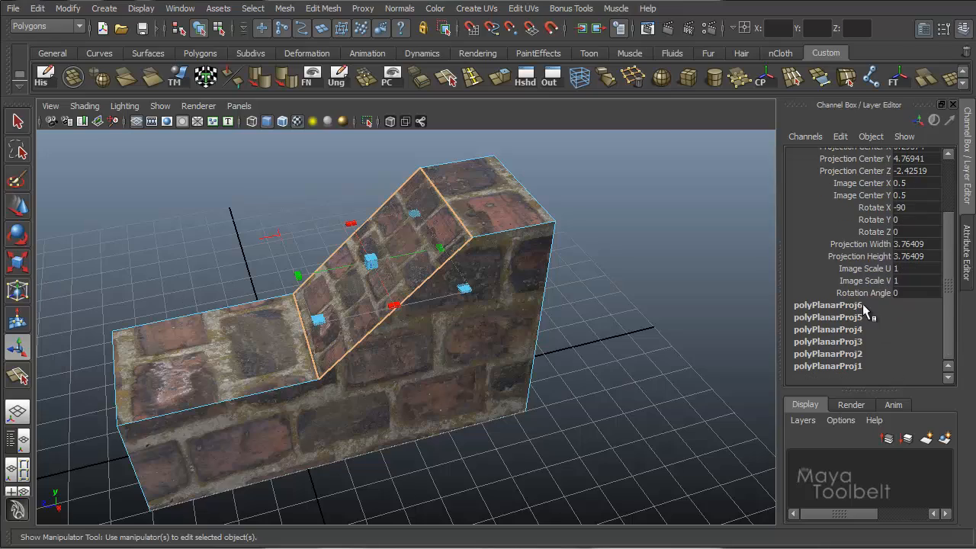
click(849, 307)
alt+drag(653, 349, 829, 358)
click(852, 326)
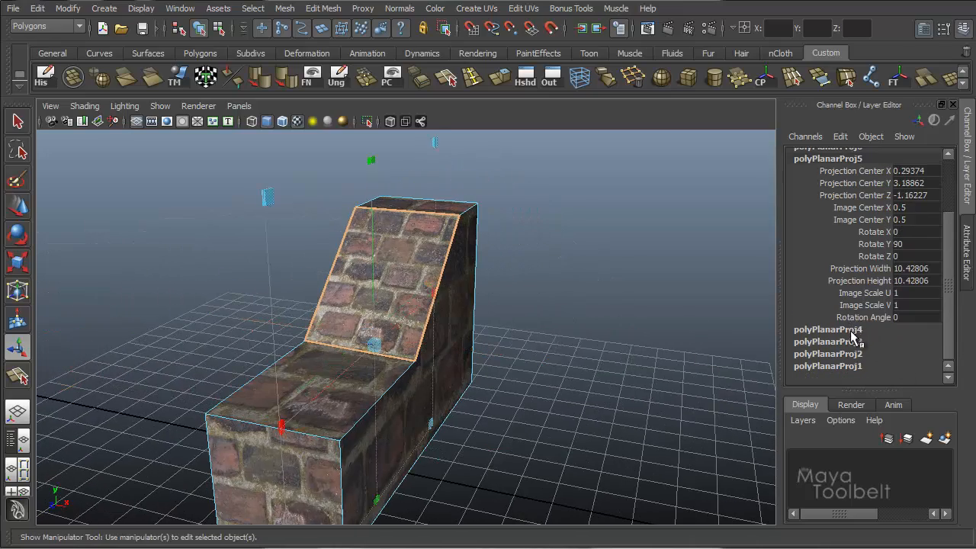
click(848, 330)
click(848, 342)
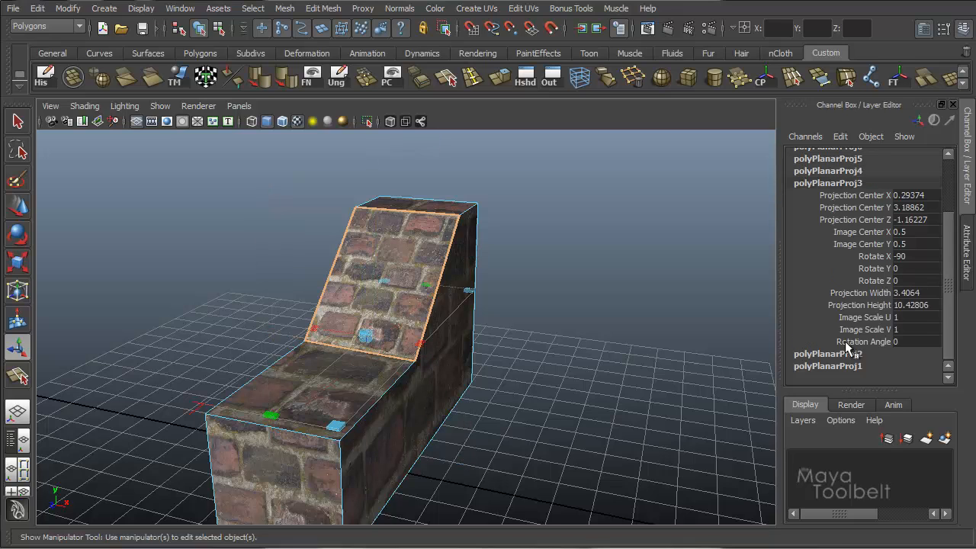
click(853, 355)
click(838, 366)
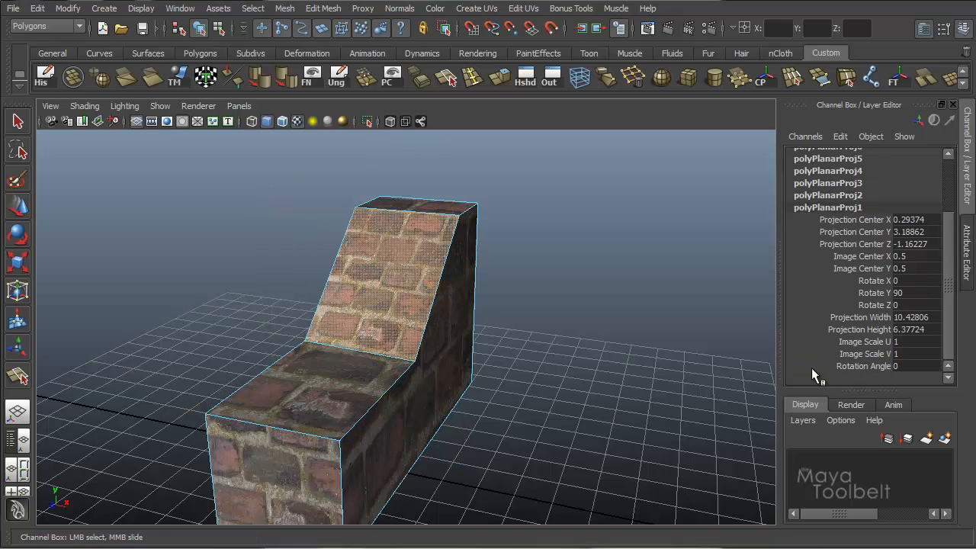
Display the manipulator of polyPlanarProj1 on the block, briefly previewing the mesh smoothed before restoring the unsmoothed display
click(18, 347)
alt+drag(328, 306, 368, 308)
key(3)
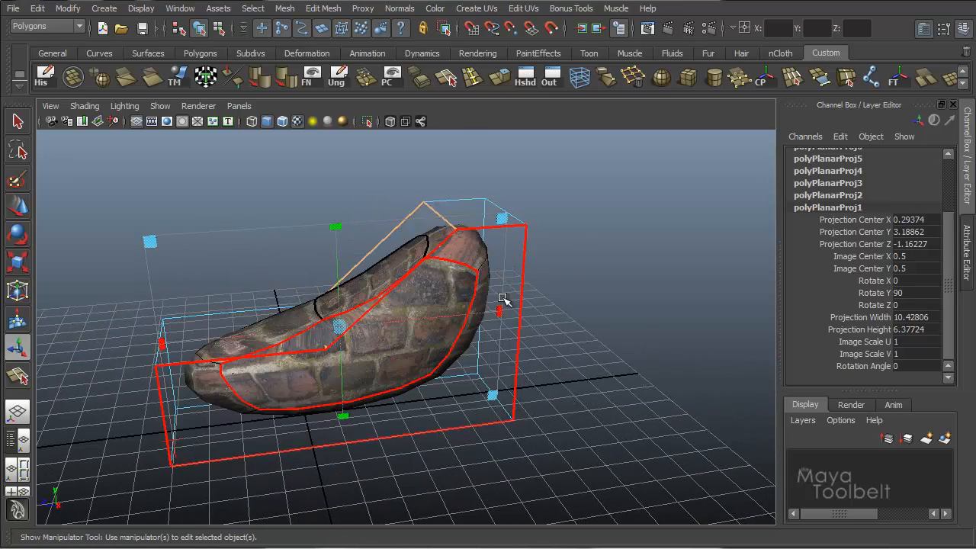
key(1)
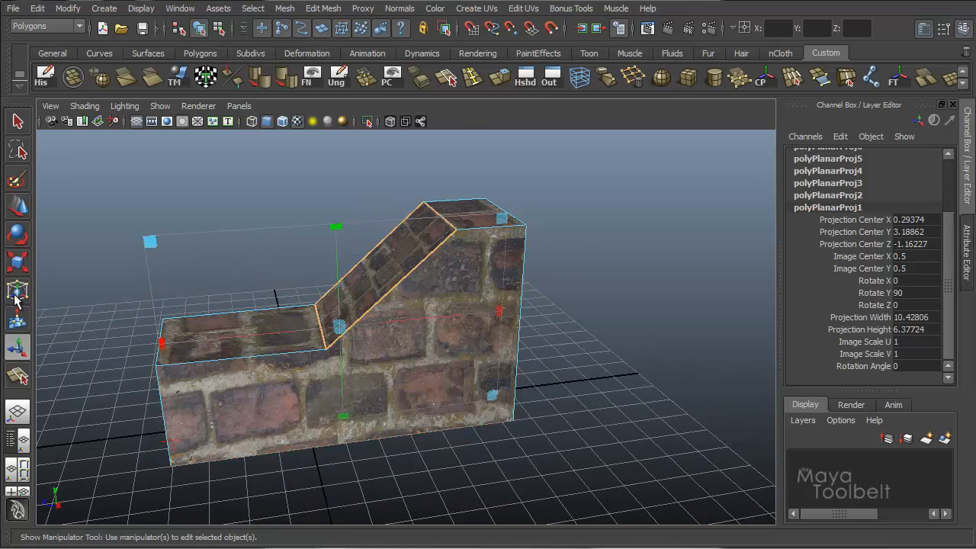
alt+drag(601, 293, 641, 257)
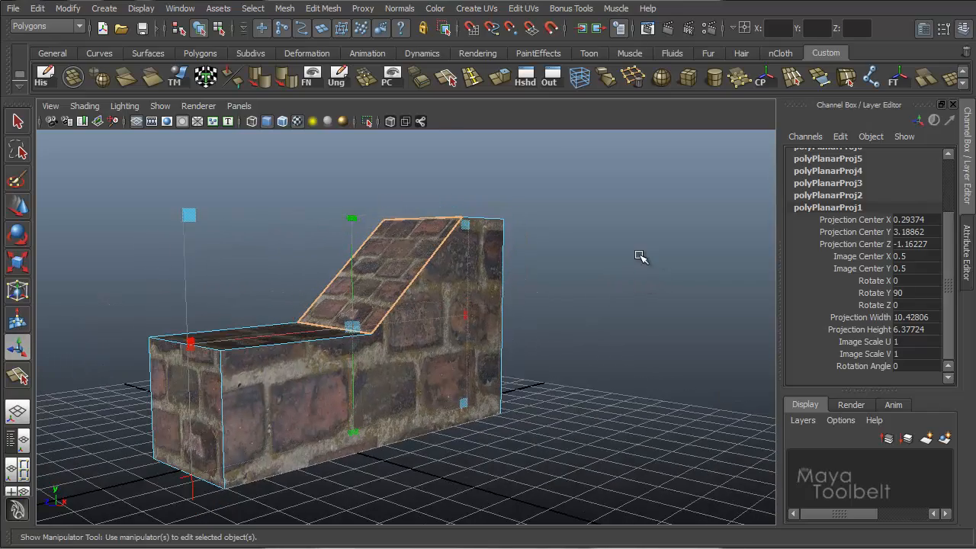
Reselect polyPlanarProj10 in the history so its projection manipulator shows on the sloped face
scroll(894, 255, up, 4)
click(853, 180)
drag(854, 166, 870, 178)
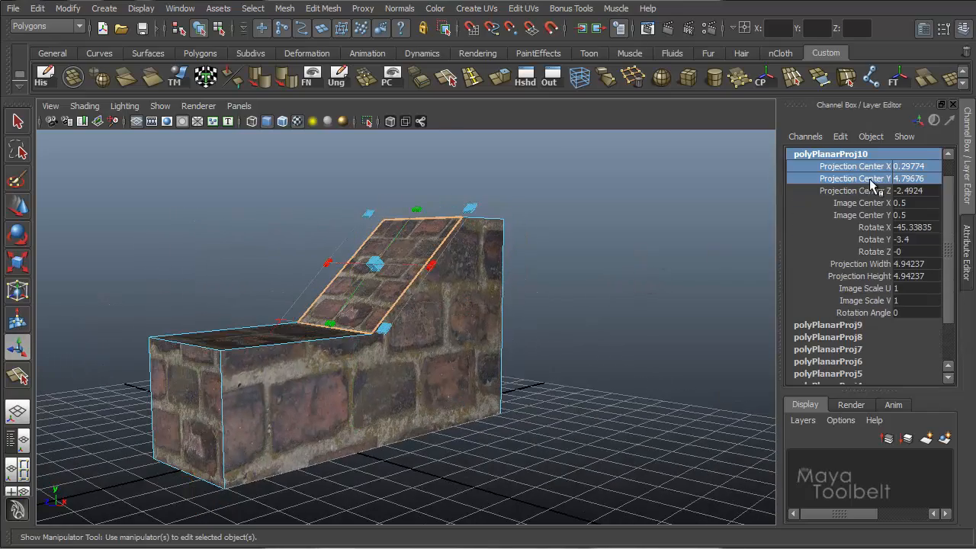
alt+drag(600, 216, 633, 247)
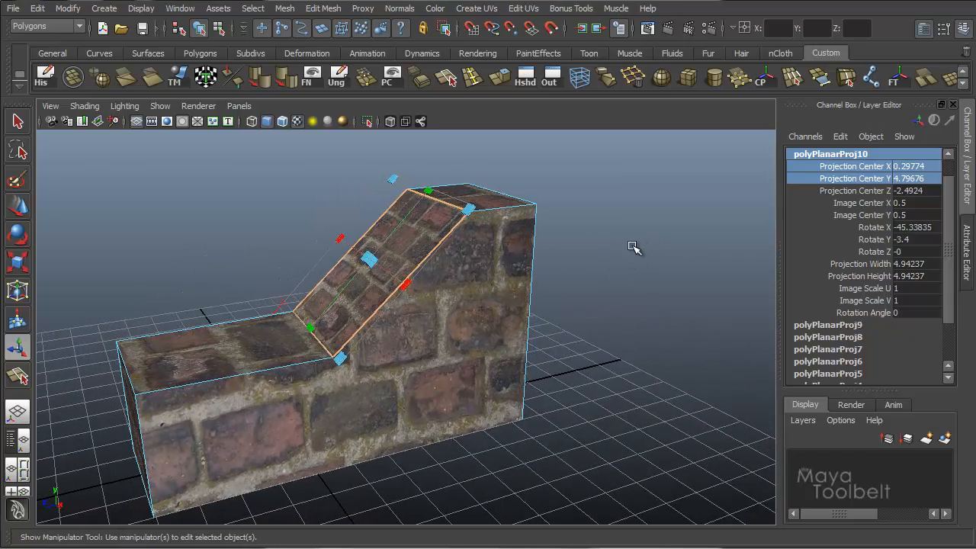
alt+drag(651, 311, 714, 272)
click(845, 153)
Enlarge the sloped face's projection to about 6.36 wide and 6.56 high, and shift its center to about 0.22, 4.66, -2.36
alt+drag(561, 247, 499, 320)
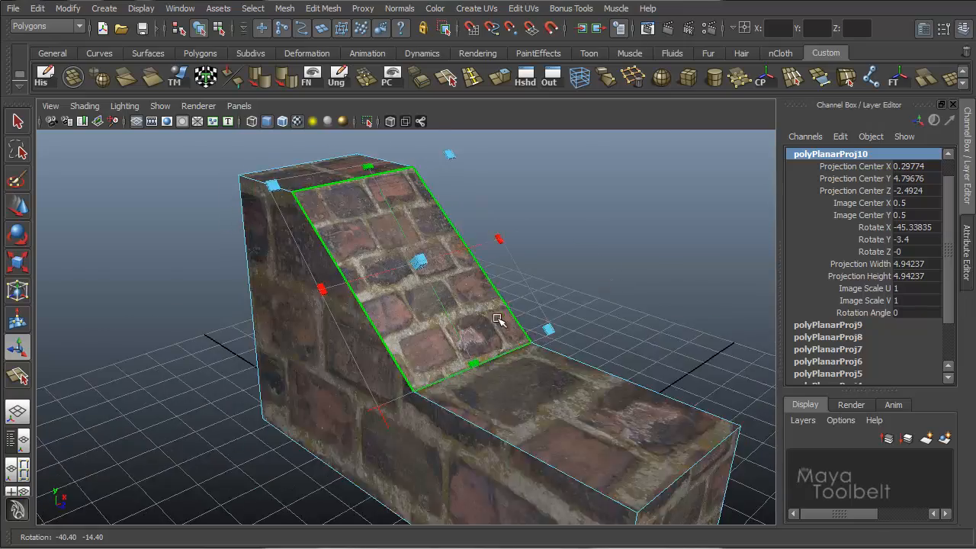
alt+drag(651, 281, 525, 282)
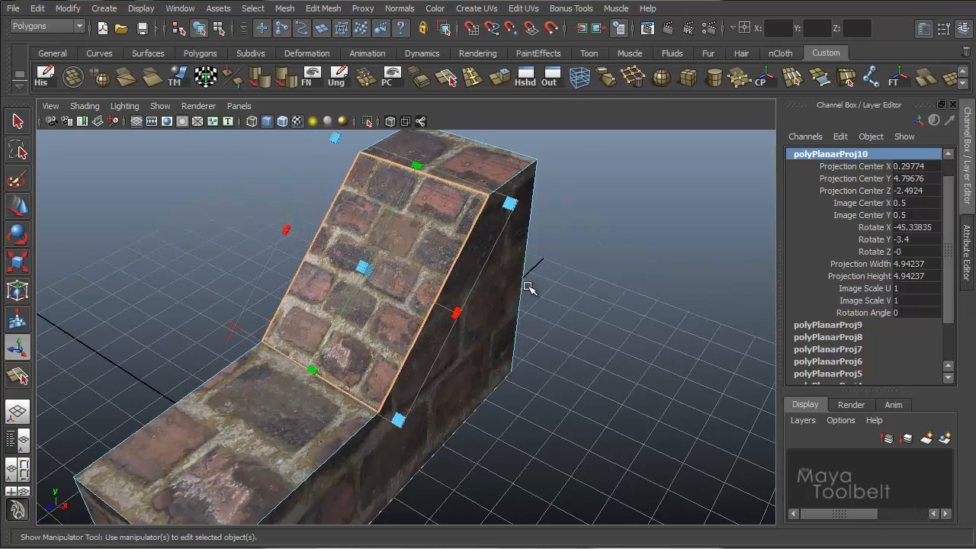
scroll(527, 285, up, 3)
alt+drag(571, 323, 539, 285)
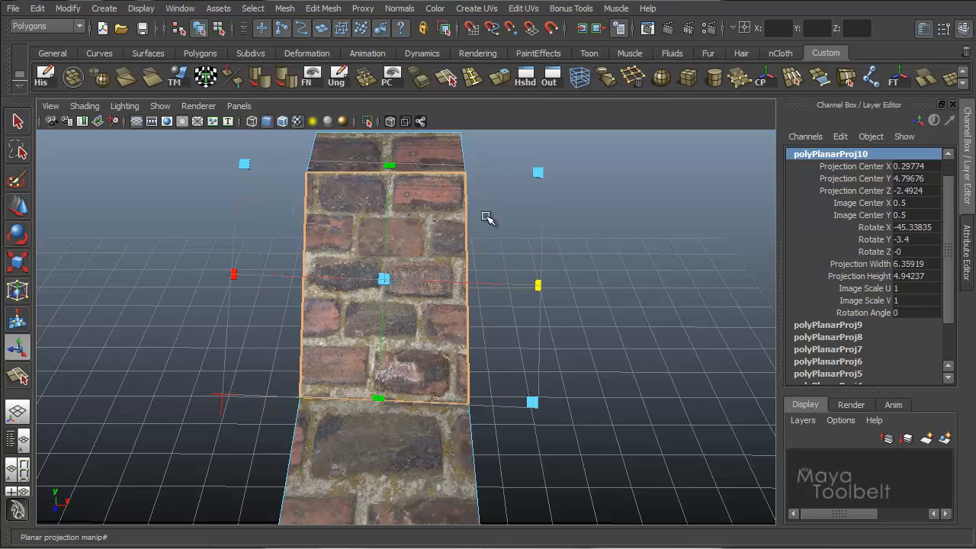
drag(390, 145, 387, 127)
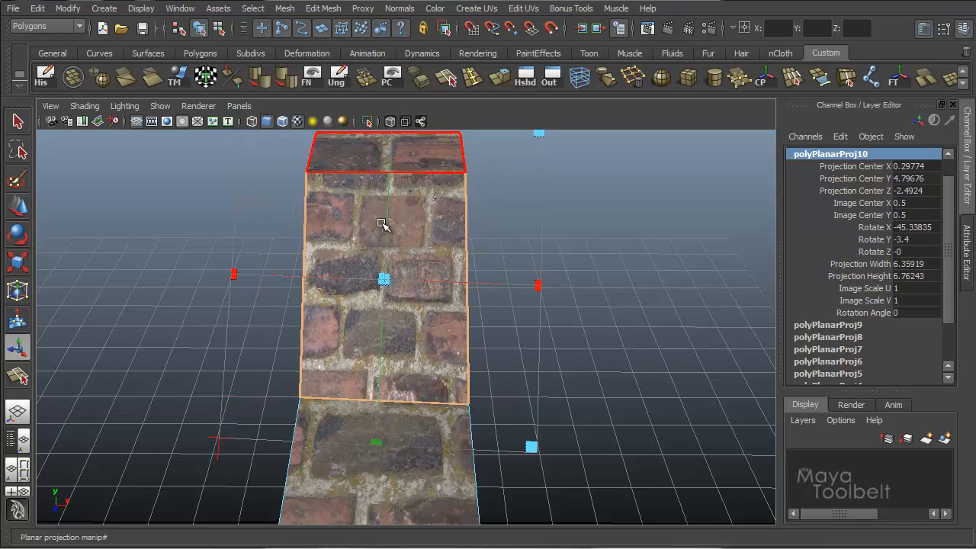
mouse_move(385, 279)
mouse_down()
mouse_move(436, 266)
mouse_move(349, 246)
mouse_move(381, 342)
mouse_move(447, 254)
mouse_move(347, 290)
mouse_move(384, 285)
mouse_up()
alt+drag(585, 244, 511, 187)
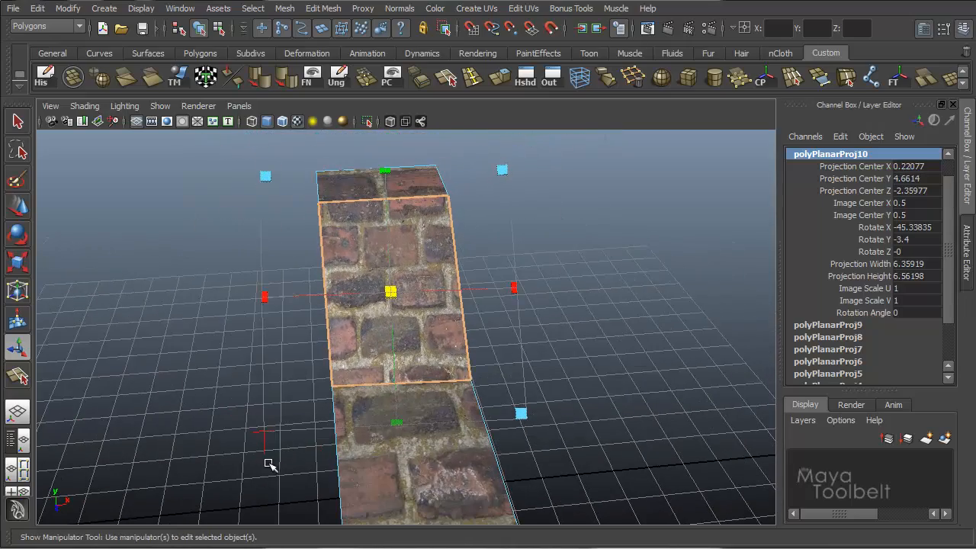
alt+drag(247, 428, 303, 430)
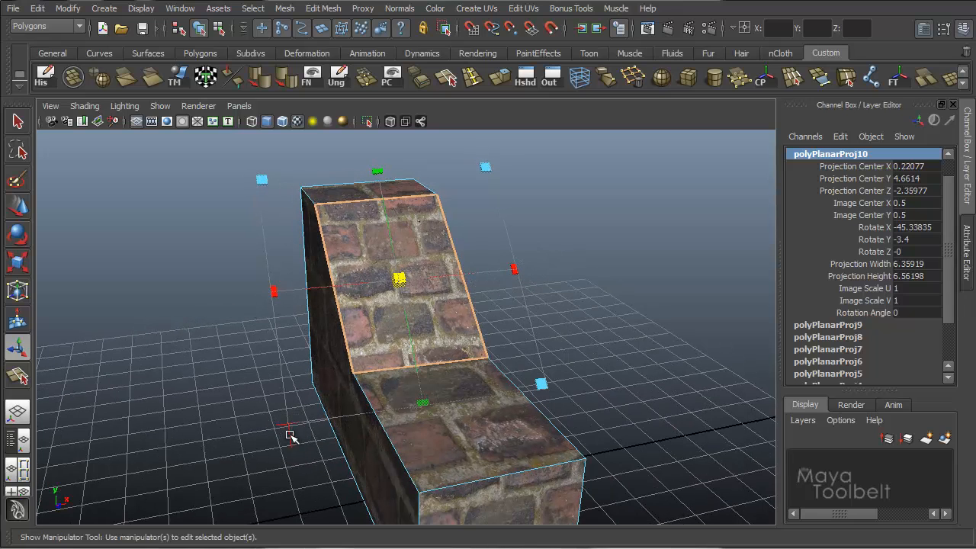
Switch the sloped face's projection manipulator to its transform handles and rotate the projection about X to about -79.9 degrees
click(290, 433)
alt+drag(582, 294, 418, 213)
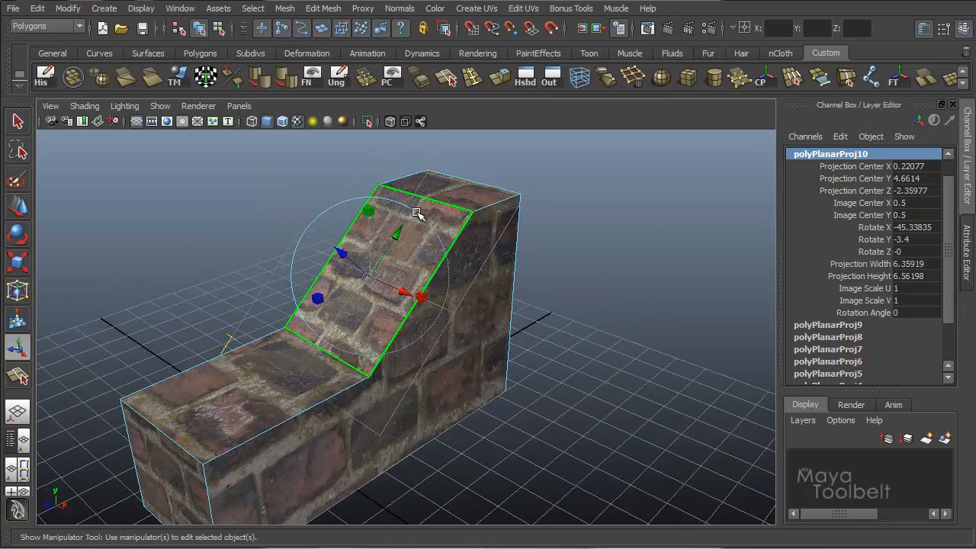
click(345, 201)
alt+drag(404, 229, 337, 213)
drag(284, 233, 416, 238)
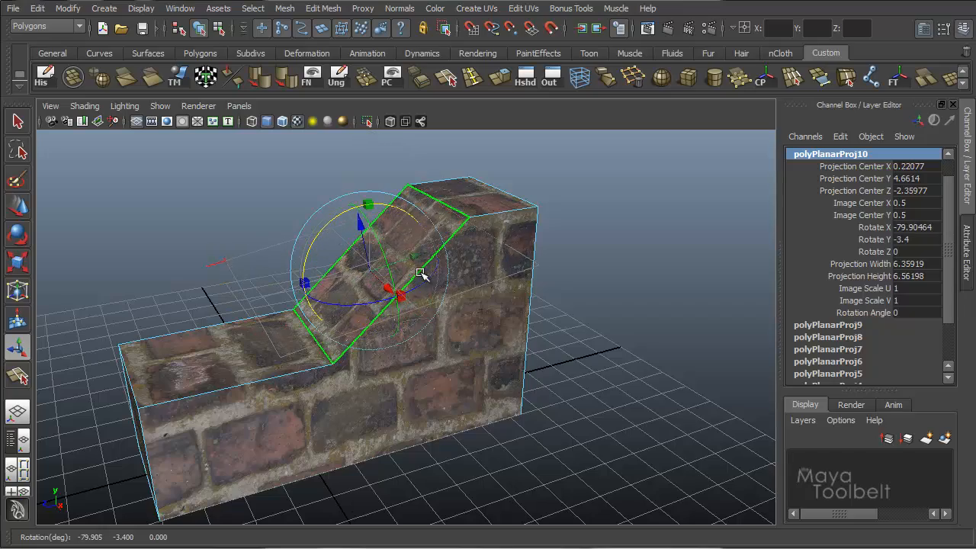
Rotate the projection about X to about -50 degrees so it lines up with the sloped face
alt+drag(422, 275, 391, 278)
alt+right_drag(429, 279, 461, 276)
alt+drag(462, 276, 462, 244)
drag(321, 192, 276, 221)
alt+drag(308, 241, 308, 212)
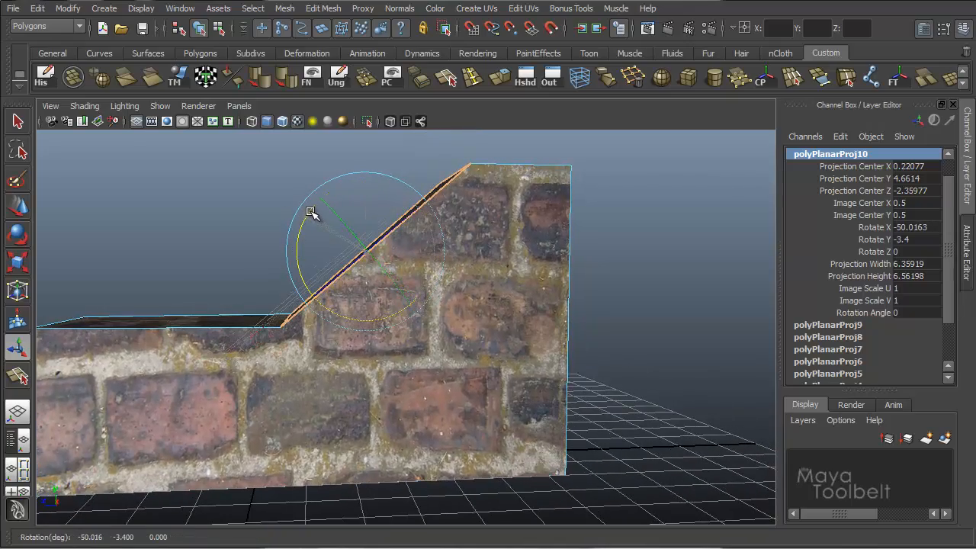
alt+drag(234, 264, 447, 244)
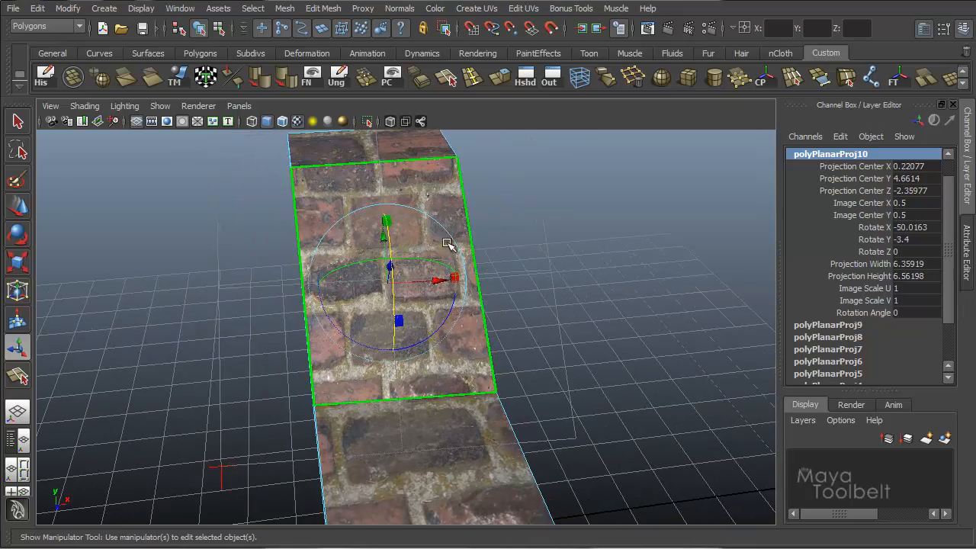
alt+drag(608, 359, 344, 202)
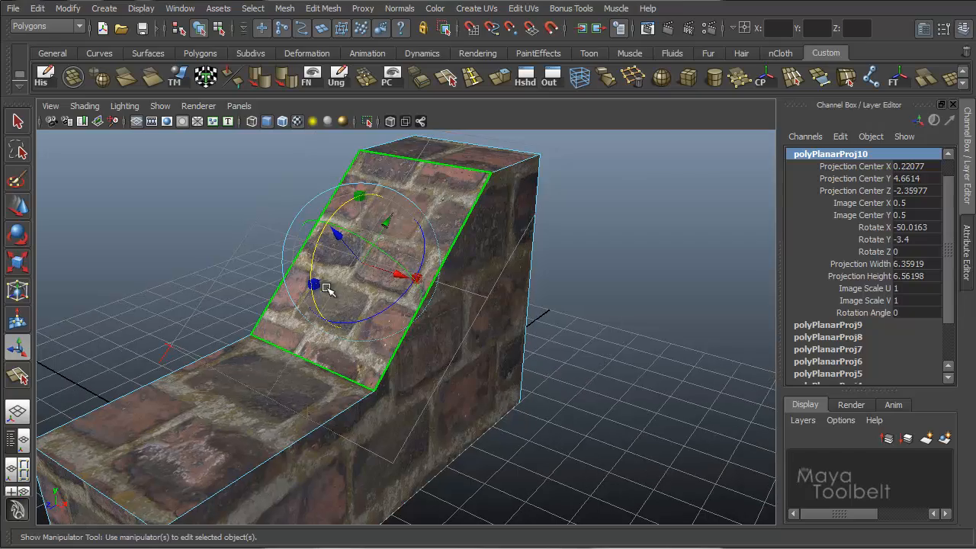
Shift the projection center to about 0.20, 5.09, -2.00 and scale the projection to about 6.05 wide and 6.12 high
drag(338, 237, 566, 292)
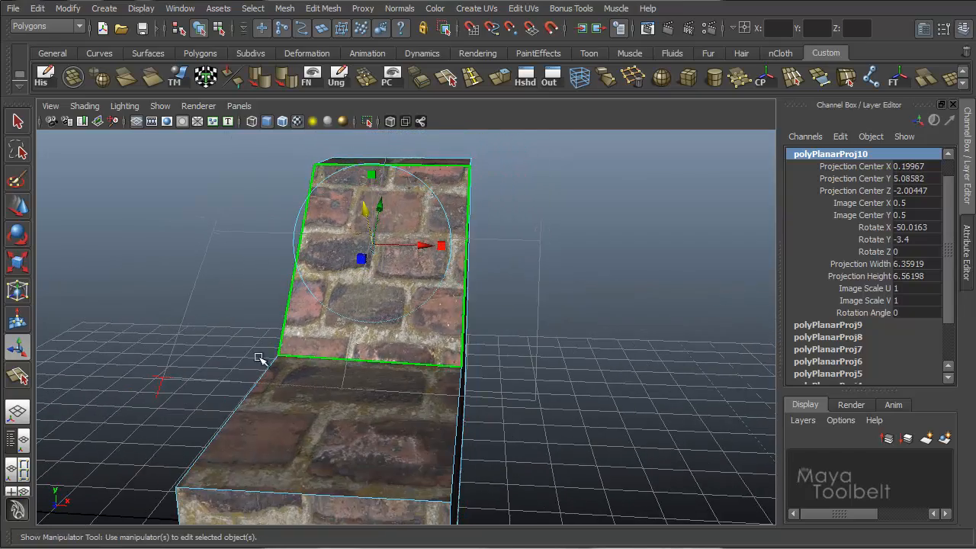
click(158, 381)
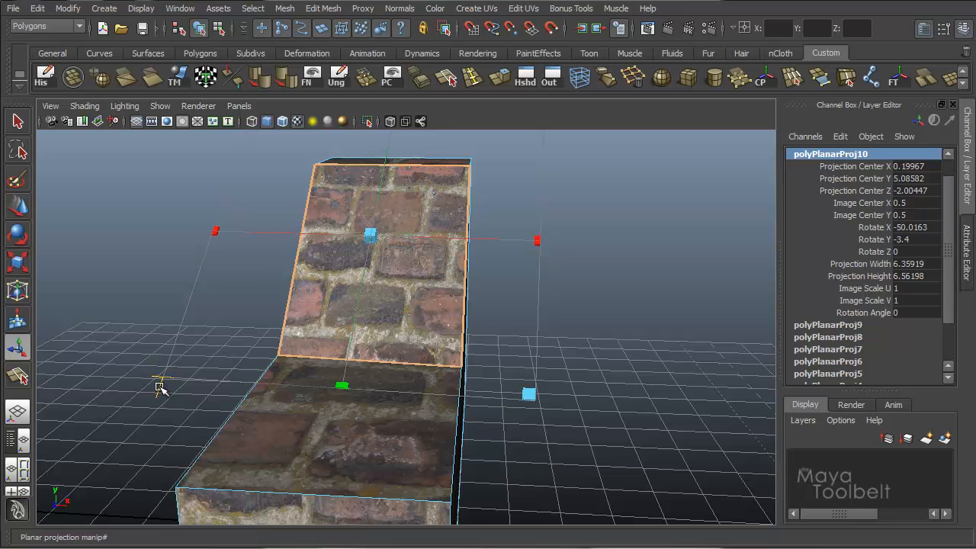
alt+drag(477, 234, 519, 299)
drag(506, 462, 524, 445)
alt+drag(551, 409, 496, 388)
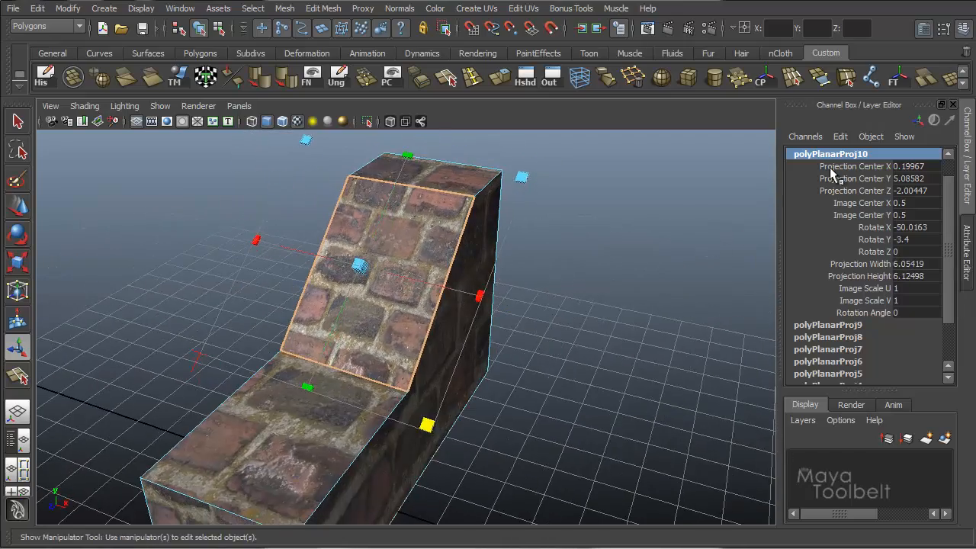
Check the brick alignment on the sloped face and set the projection's Rotate Y to 0
alt+drag(561, 293, 592, 243)
alt+middle_drag(572, 245, 570, 259)
alt+right_drag(586, 256, 622, 249)
alt+drag(621, 249, 654, 280)
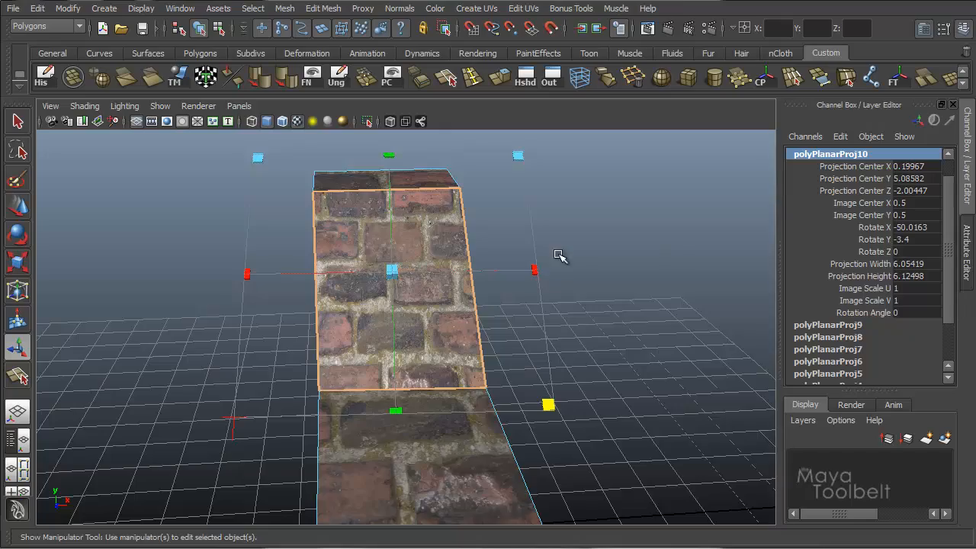
alt+drag(559, 256, 562, 196)
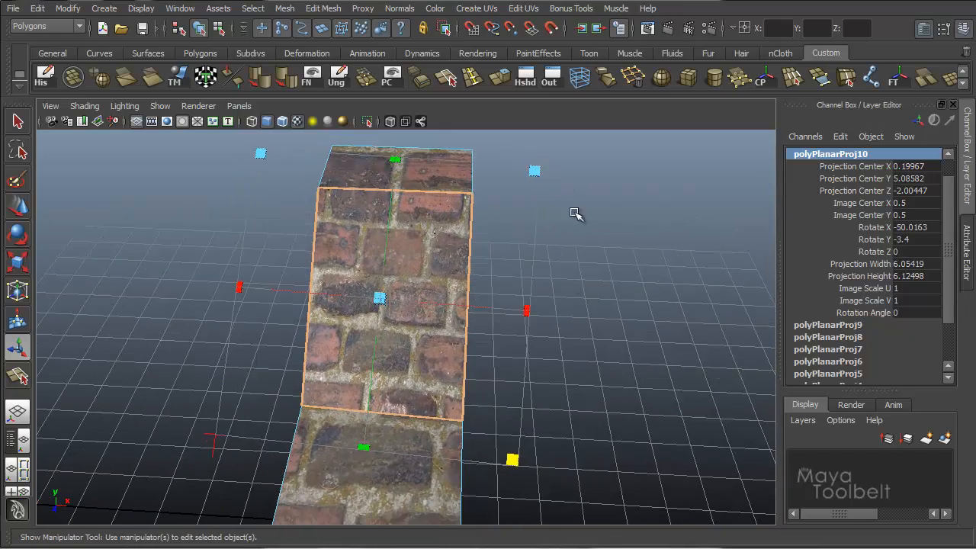
alt+drag(602, 271, 583, 261)
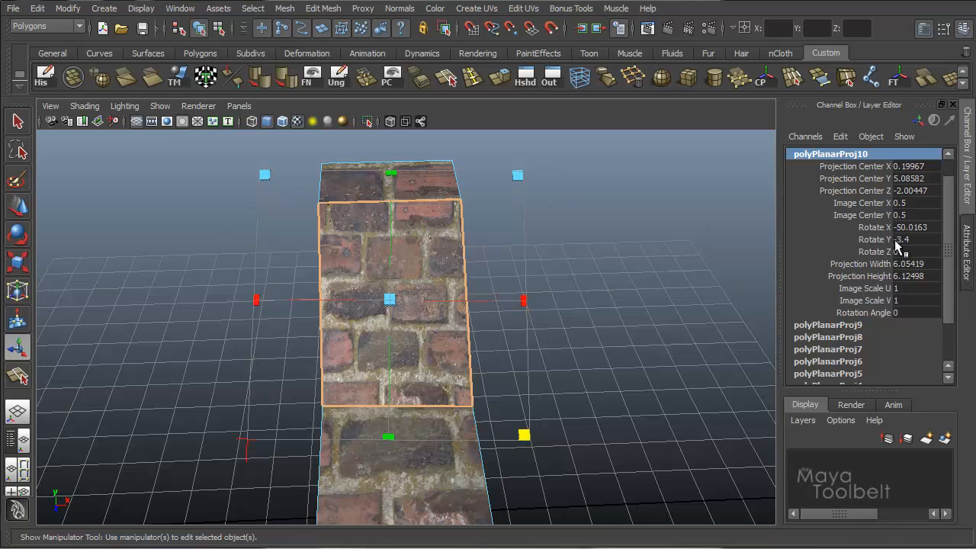
alt+drag(647, 246, 630, 246)
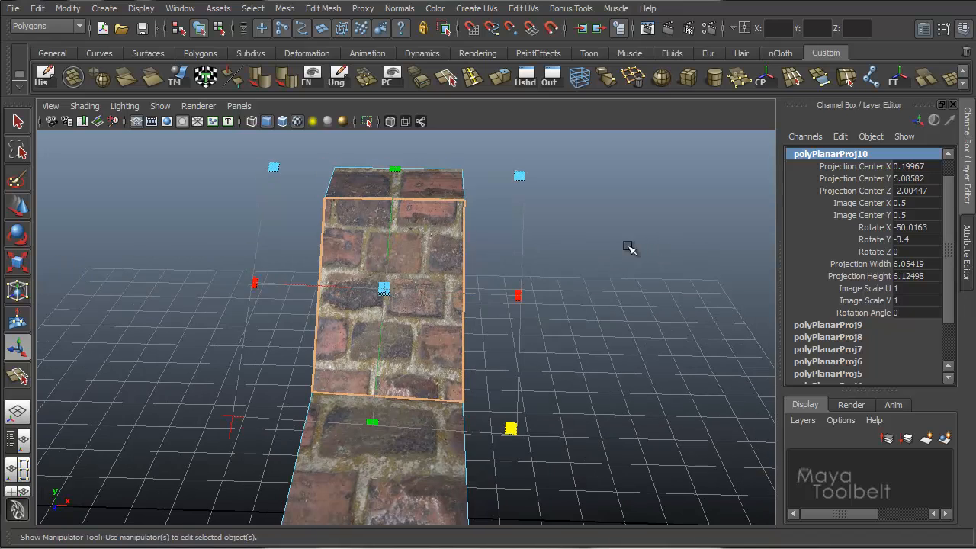
click(456, 216)
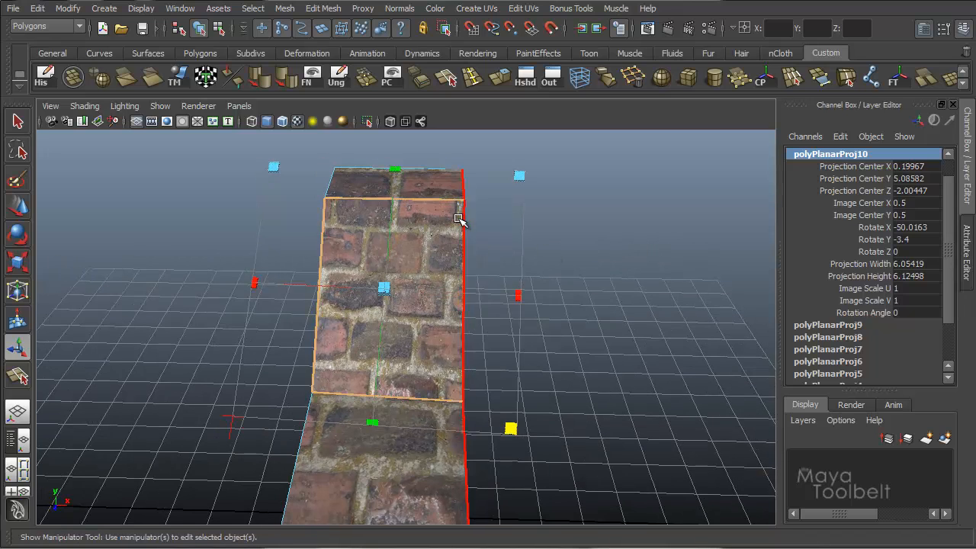
click(908, 238)
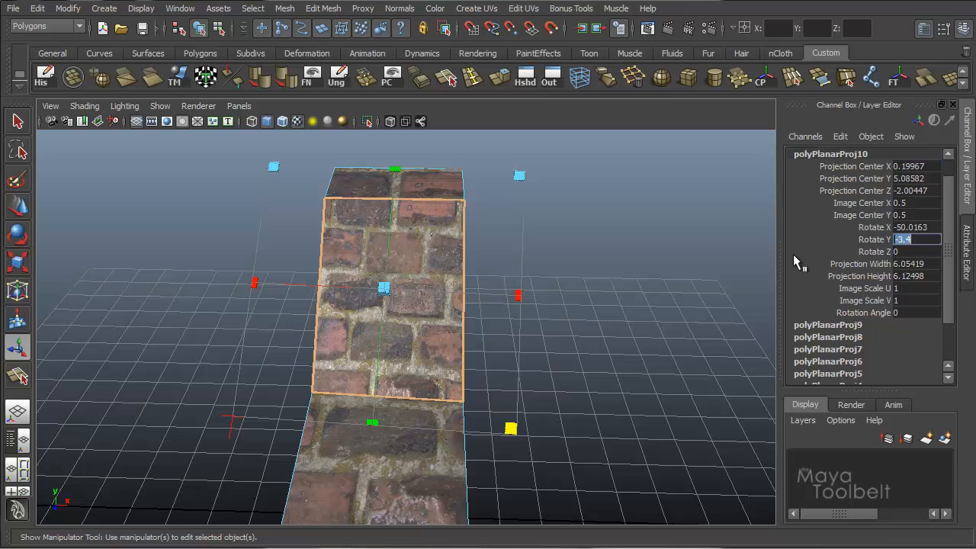
text(0)
key(Return)
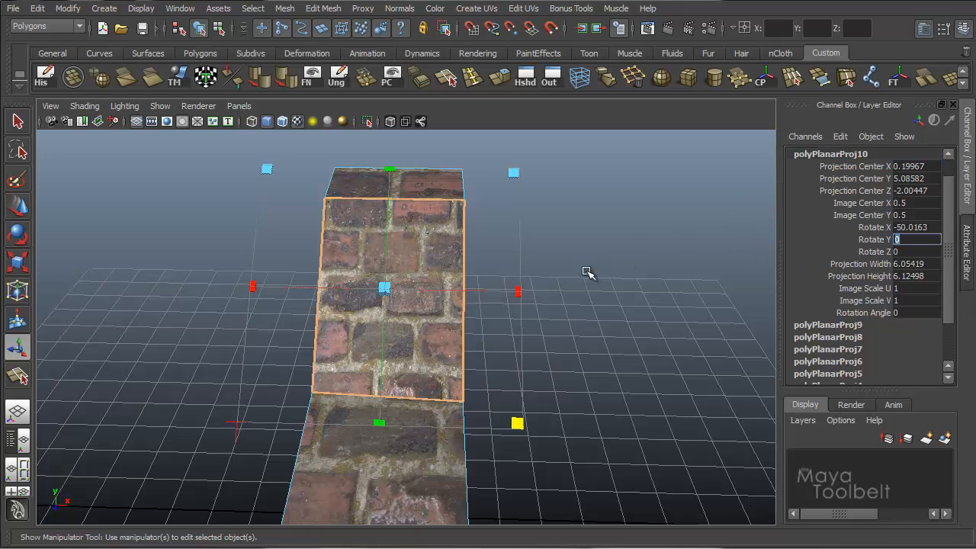
Shrink the sloped face's projection to about 6.03 by 6.10 and set its Rotate X to -45, briefly previewing the block untextured
alt+drag(594, 303, 762, 270)
click(914, 227)
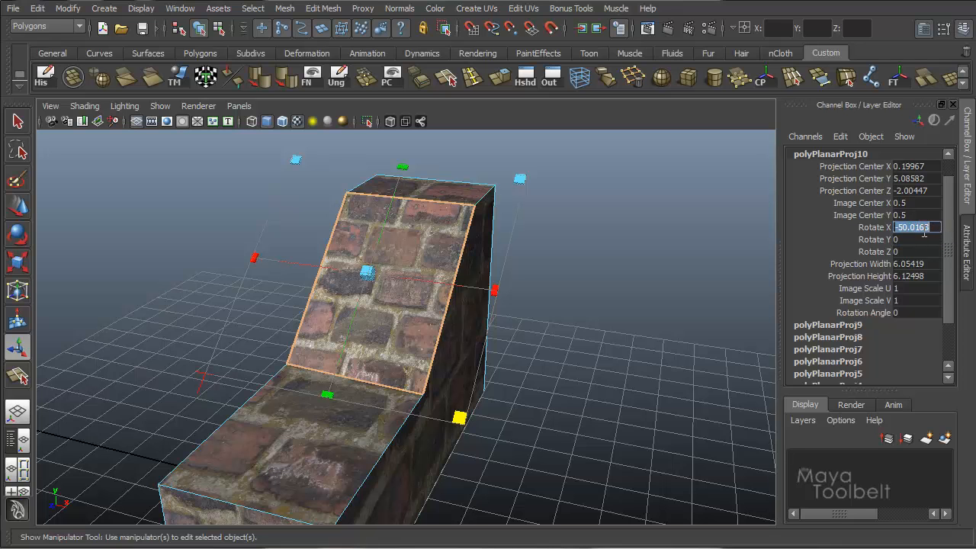
alt+drag(638, 293, 566, 290)
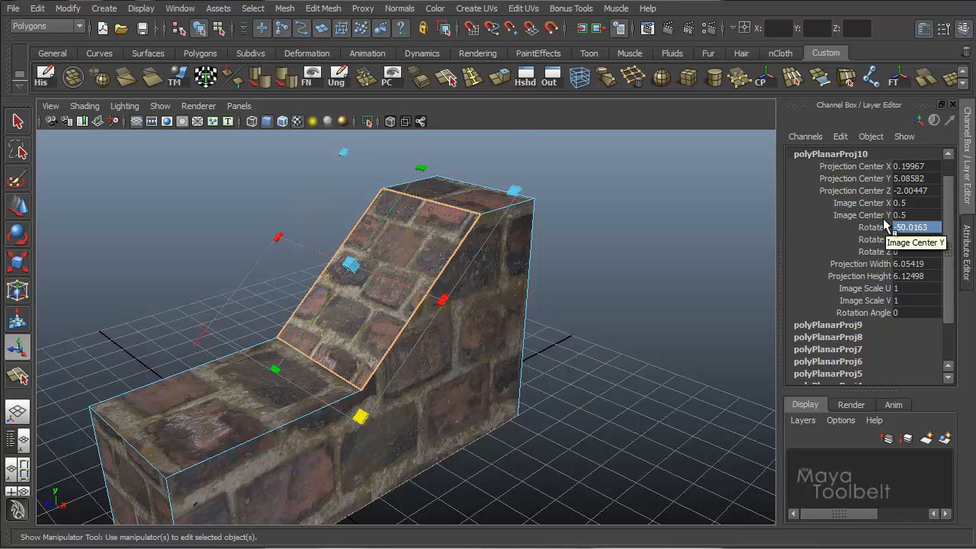
key(4)
key(5)
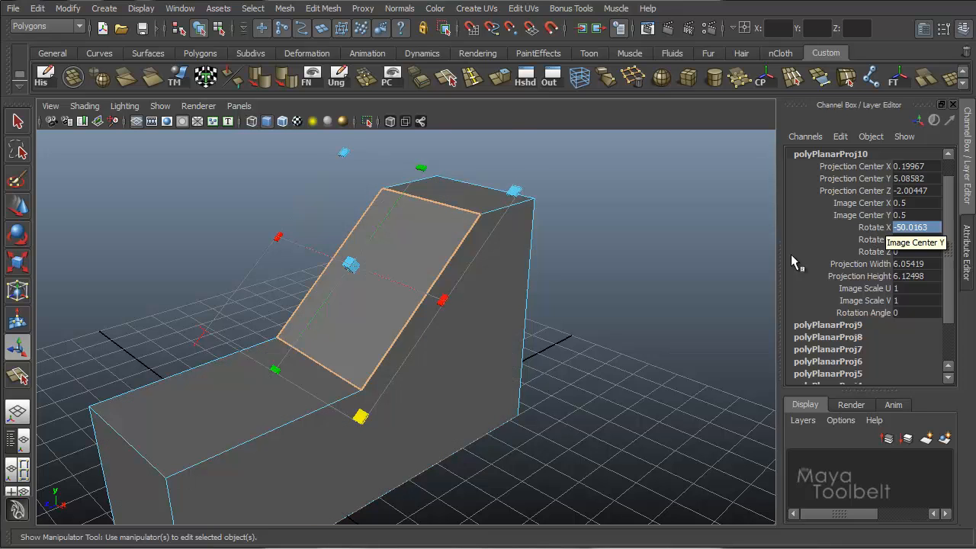
alt+drag(737, 279, 737, 283)
key(6)
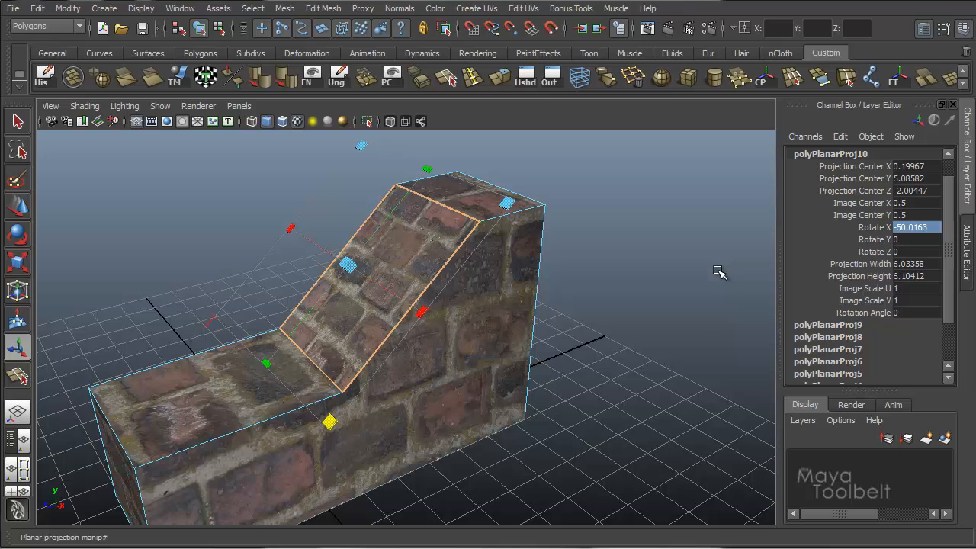
click(911, 227)
text(-45)
key(Return)
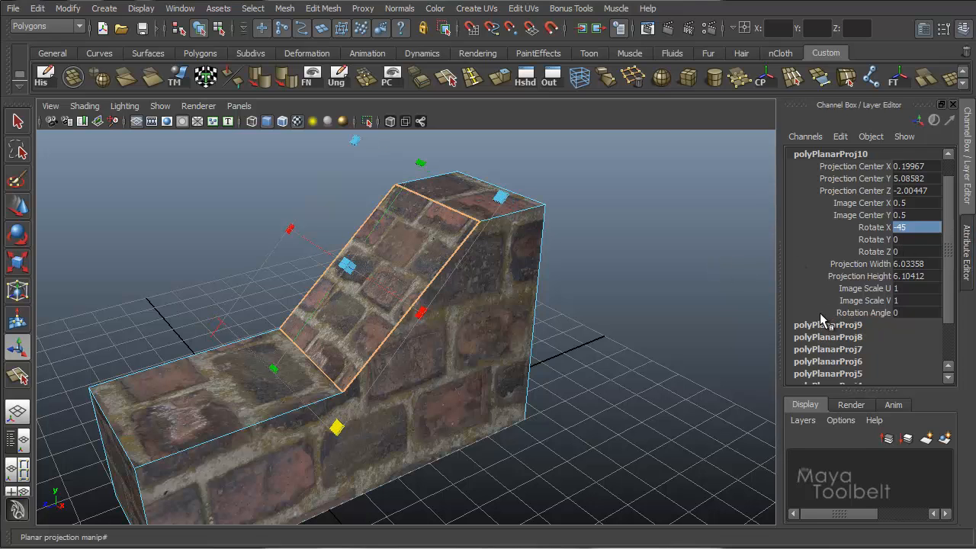
Try moving the edge at the top of the slope outward, and undo the move
alt+drag(538, 263, 493, 251)
right_drag(489, 254, 488, 232)
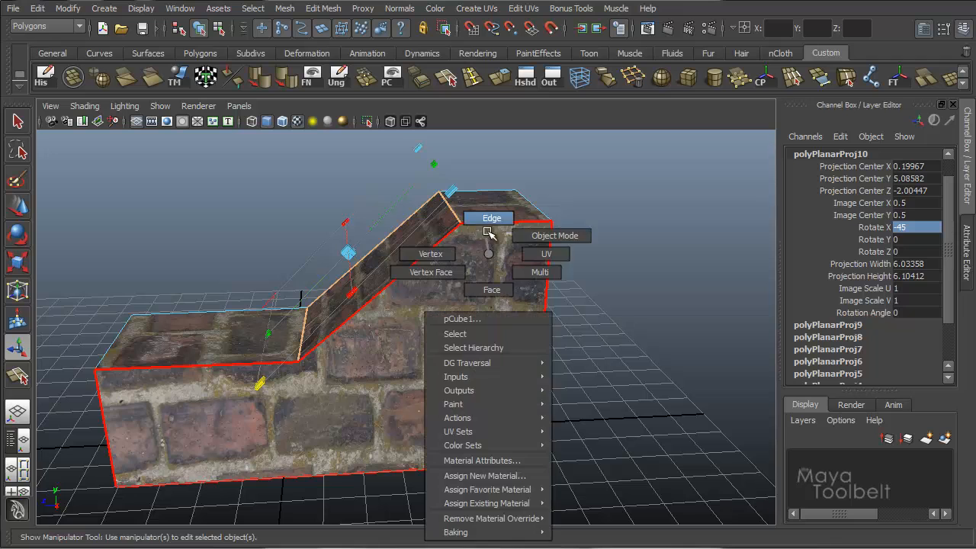
click(464, 213)
key(w)
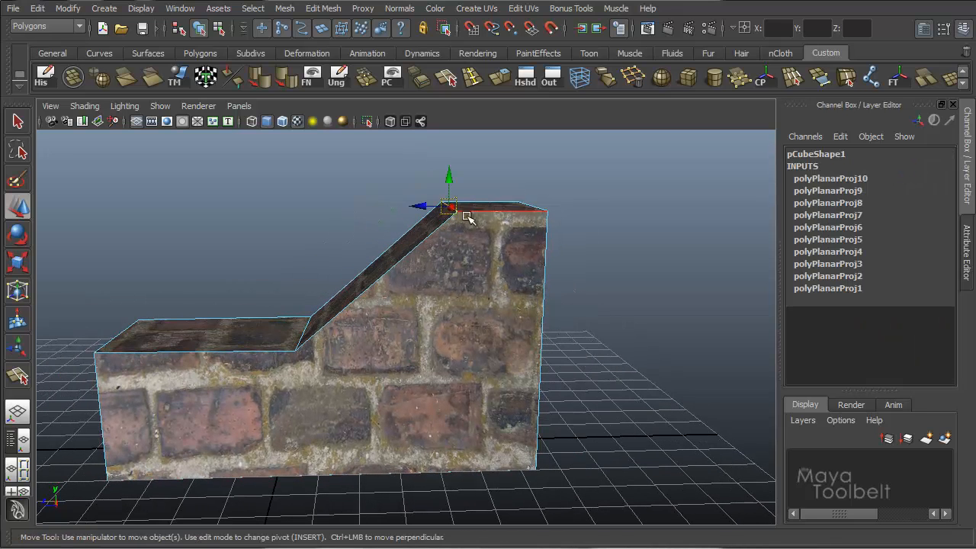
mouse_move(424, 206)
mouse_down()
mouse_move(399, 196)
mouse_move(423, 214)
mouse_up()
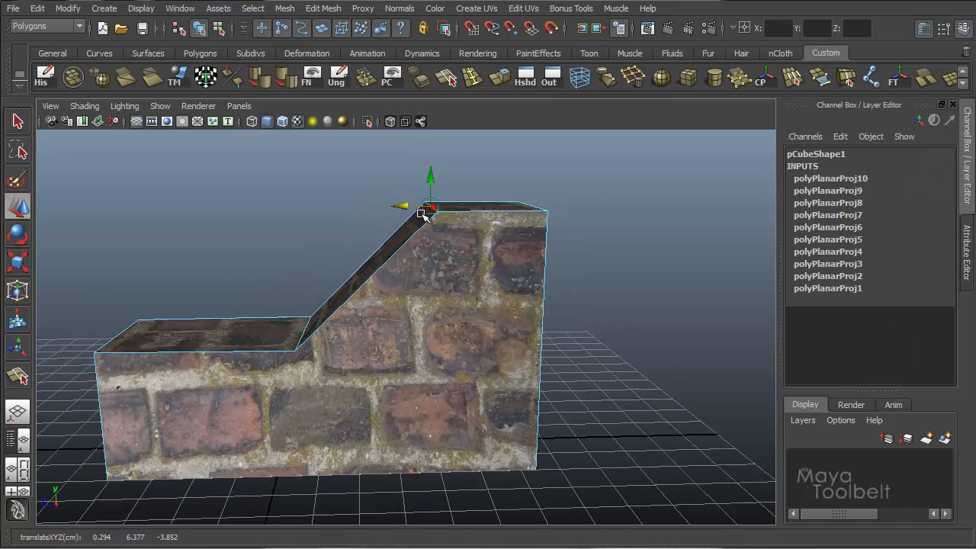
key(ctrl+z)
alt+drag(415, 273, 488, 313)
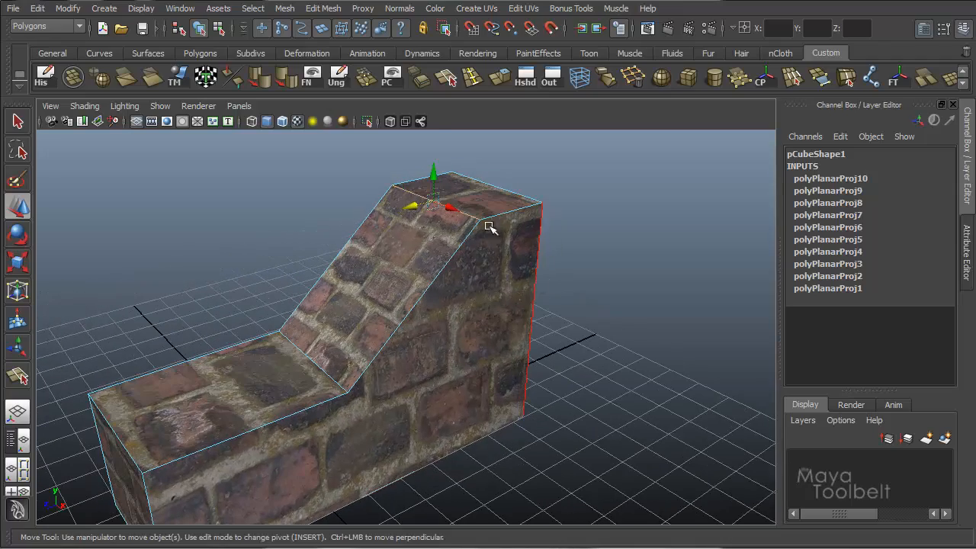
Return to object selection on the block and display the manipulator of polyPlanarProj10 again
click(219, 29)
key(F8)
alt+drag(370, 221, 442, 248)
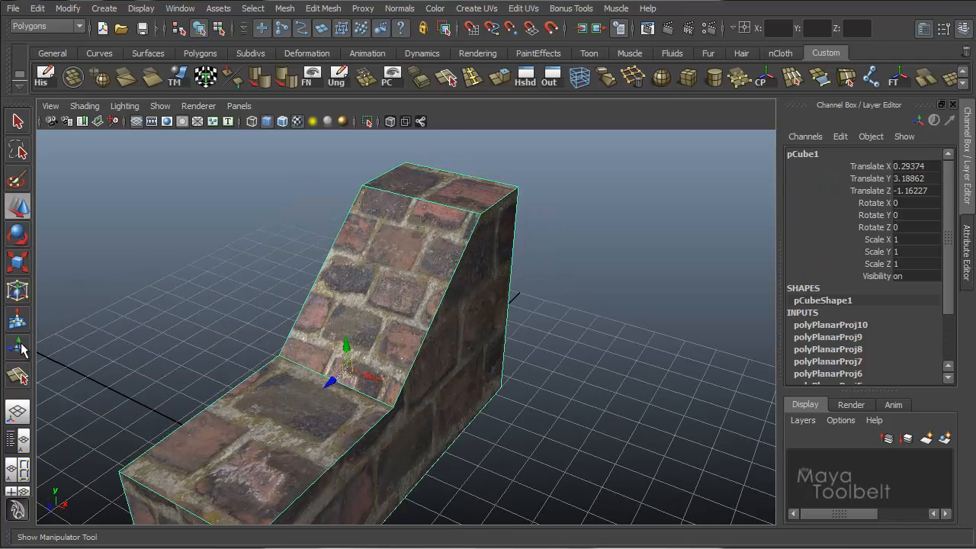
click(17, 347)
click(826, 326)
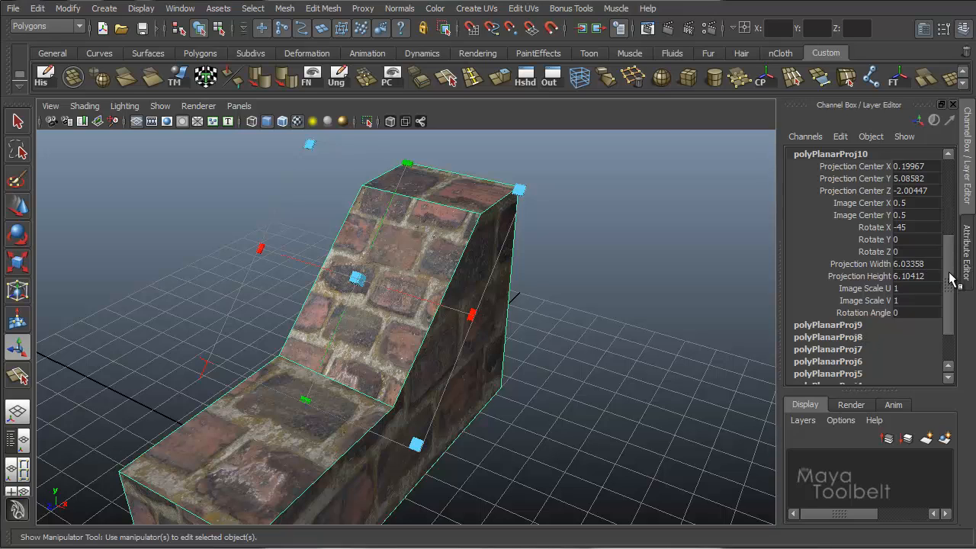
mouse_move(949, 275)
mouse_down()
mouse_move(949, 238)
mouse_move(950, 266)
mouse_up()
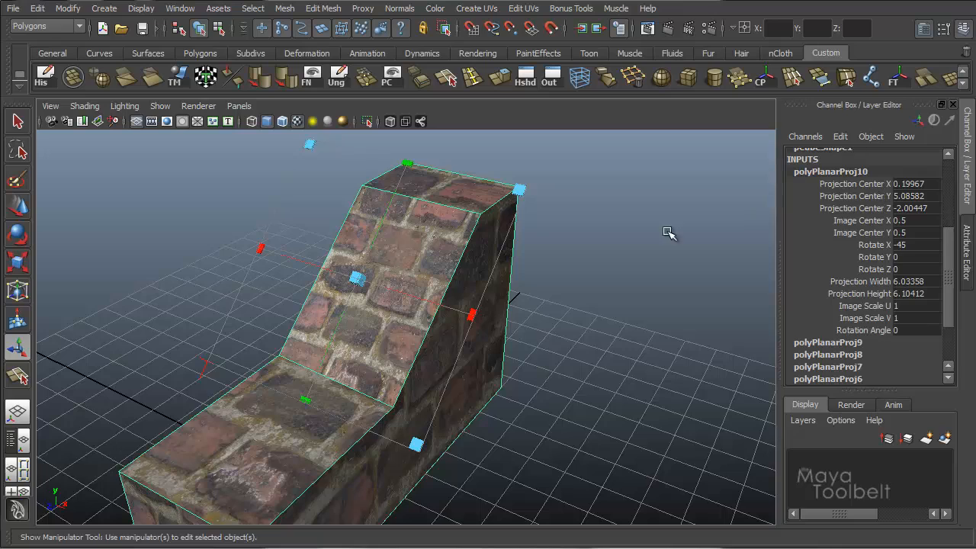
Slide the projection center of polyPlanarProj10 to about 1.03, 5.78, -2.22
alt+drag(469, 328, 523, 334)
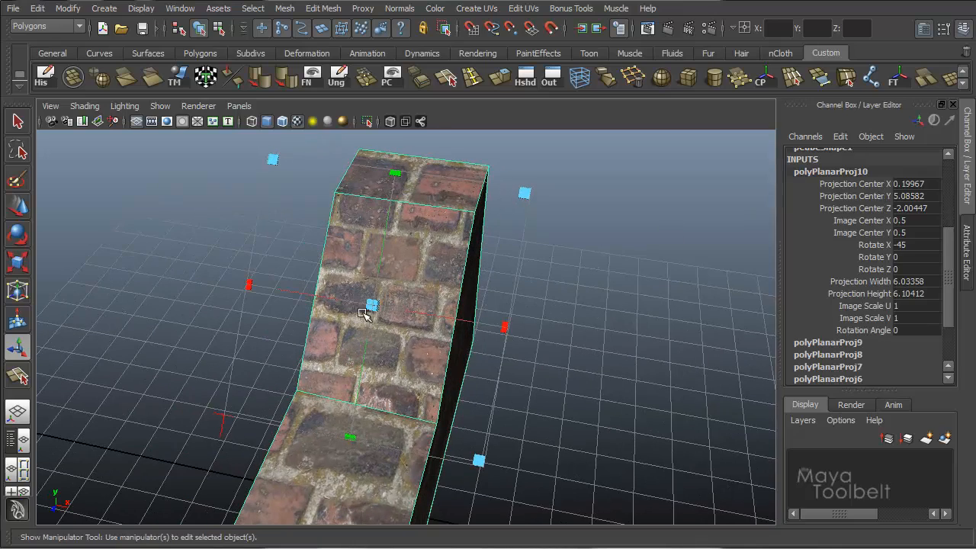
mouse_move(371, 309)
mouse_down()
mouse_move(388, 315)
mouse_move(377, 313)
mouse_move(383, 299)
mouse_move(396, 309)
mouse_move(375, 308)
mouse_up()
click(858, 183)
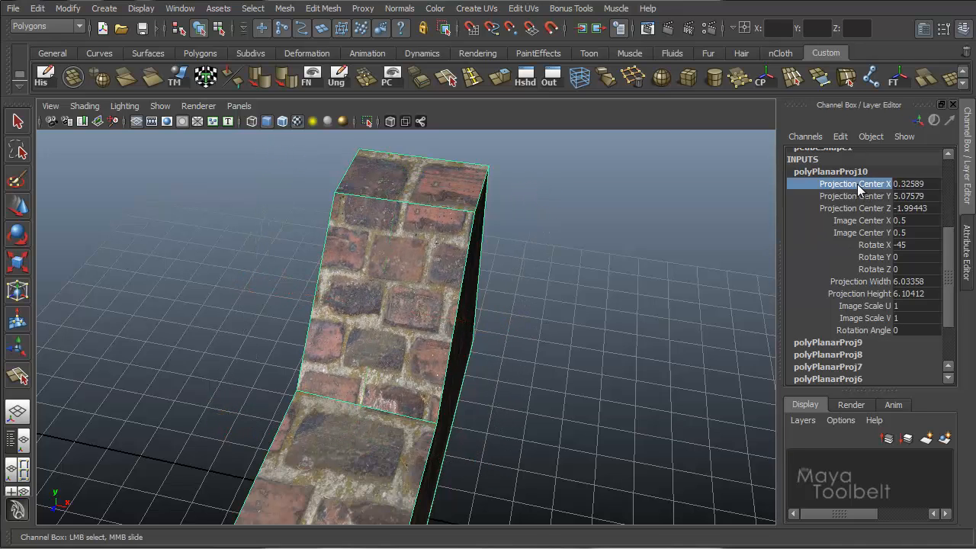
alt+drag(669, 295, 658, 267)
mouse_move(658, 268)
middle_down()
mouse_move(636, 261)
mouse_move(660, 241)
mouse_move(649, 240)
mouse_move(702, 264)
mouse_move(719, 253)
mouse_move(702, 242)
mouse_move(633, 250)
mouse_move(678, 257)
mouse_move(665, 254)
middle_up()
click(854, 196)
click(846, 208)
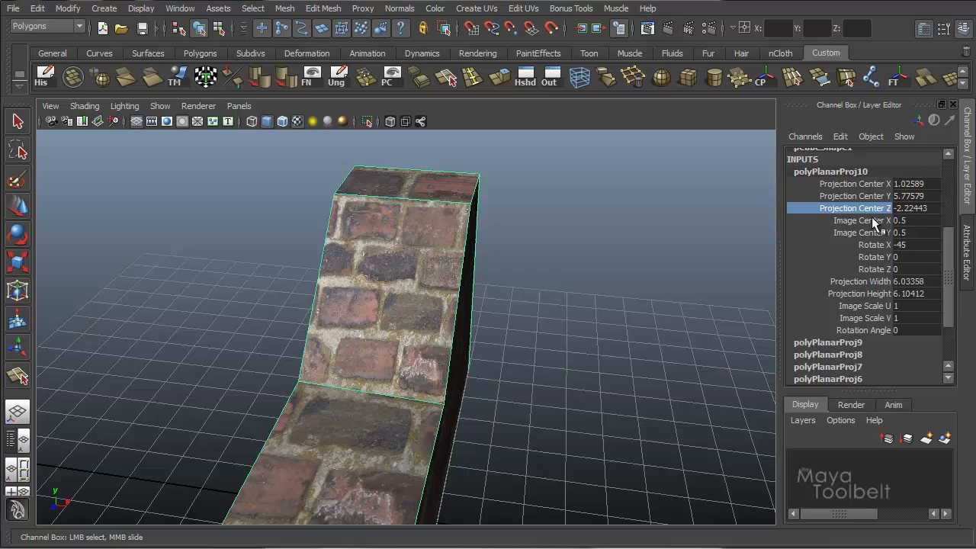
Slide the projection's Image Center X to 0.8 and show the projection manipulator
click(16, 347)
click(877, 220)
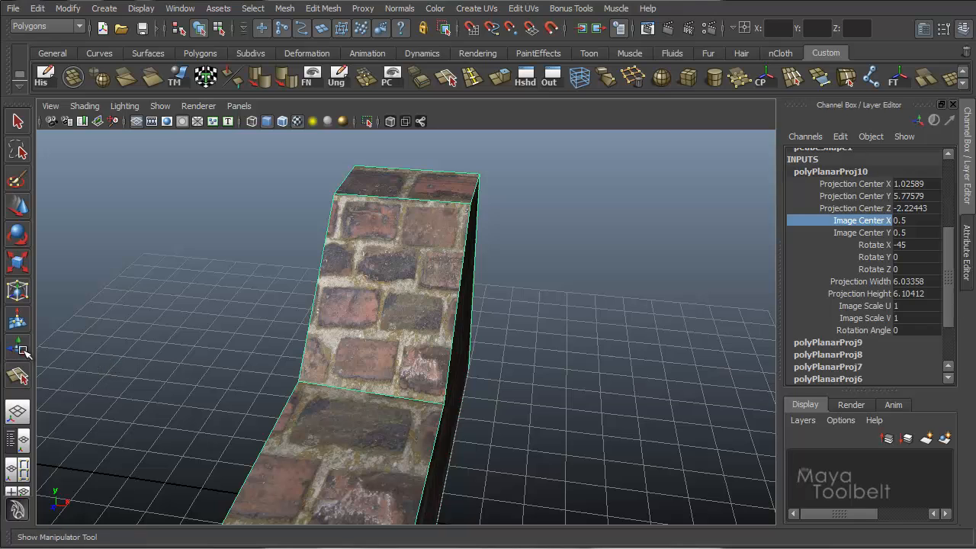
middle_drag(775, 246, 646, 258)
click(17, 347)
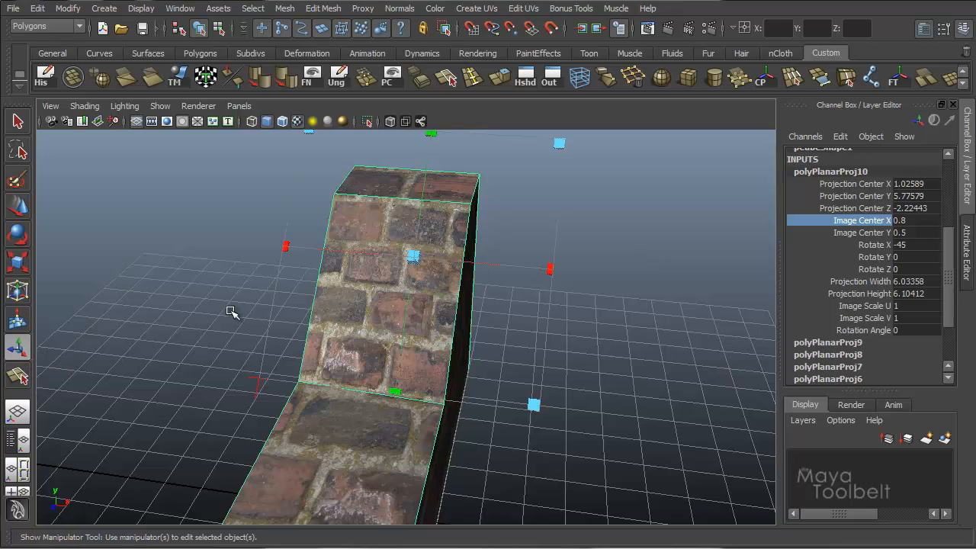
Set the projection's Image Center X to 1 and display its manipulator on the sloped face
alt+drag(595, 325, 665, 342)
click(863, 221)
middle_drag(697, 260, 712, 274)
double_click(903, 220)
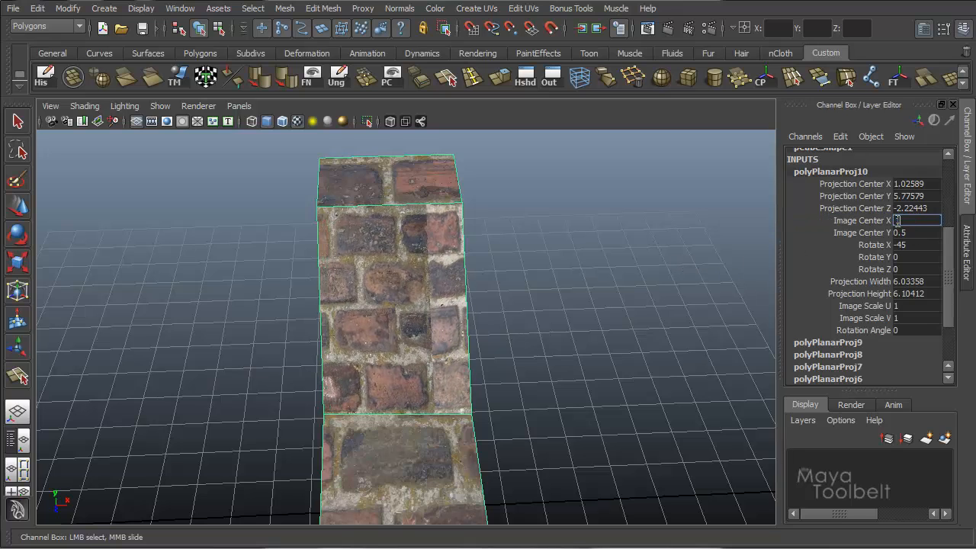
text(1)
key(Return)
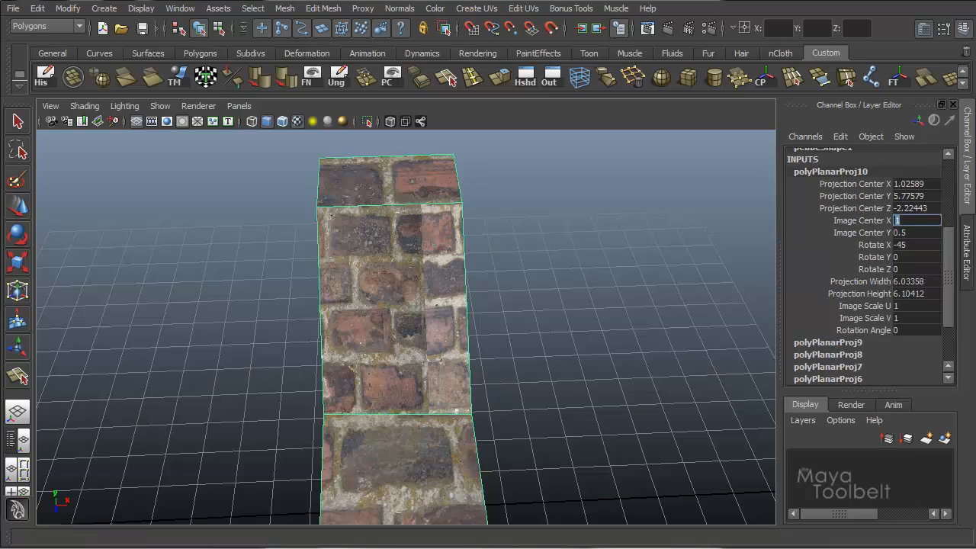
click(18, 347)
alt+drag(579, 238, 552, 246)
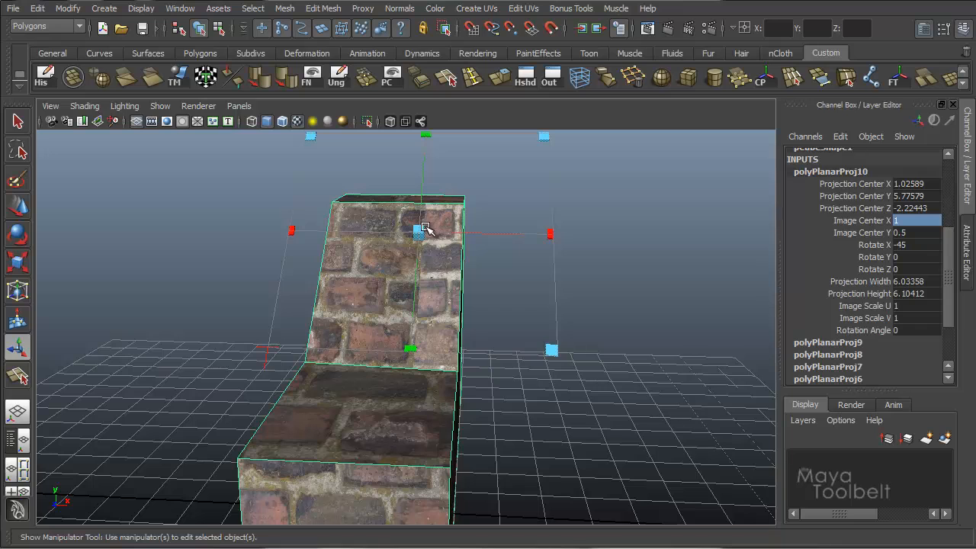
Set the projection's Image Center Y to 1 and switch the textured display off and back on
alt+drag(562, 240, 514, 183)
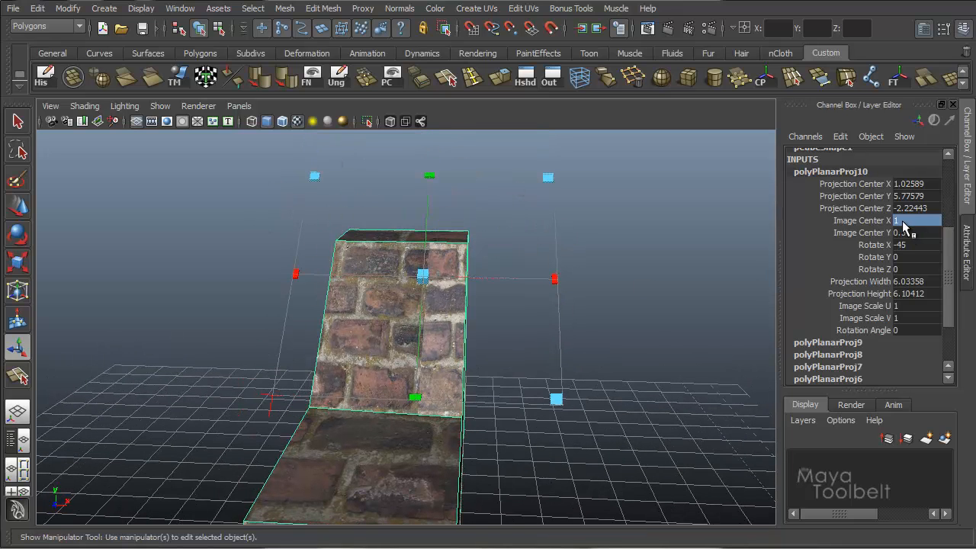
alt+drag(618, 310, 509, 298)
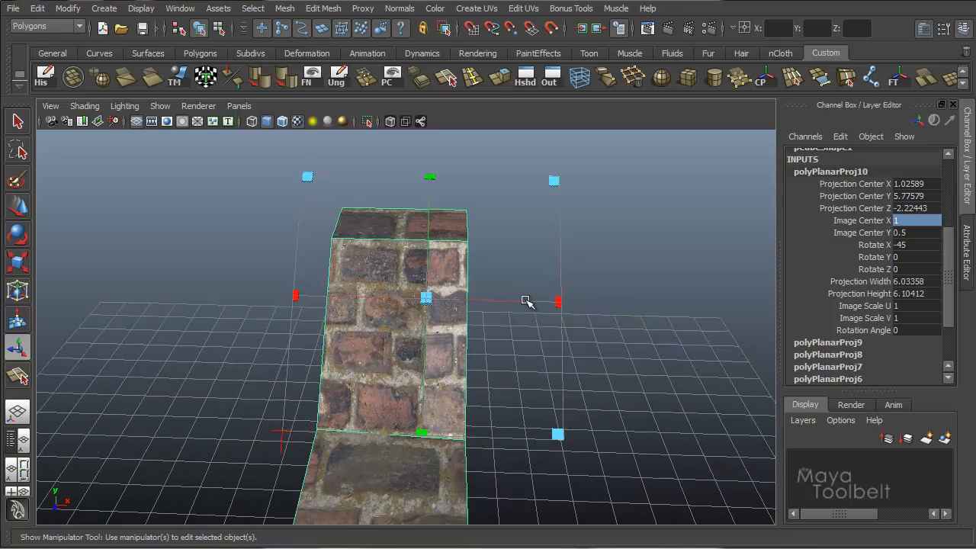
click(929, 232)
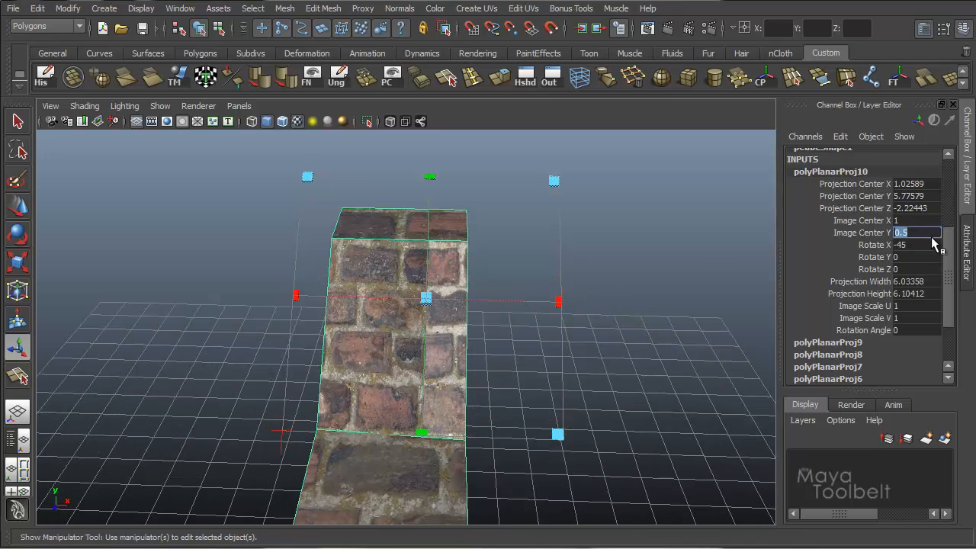
alt+drag(601, 327, 696, 285)
click(915, 221)
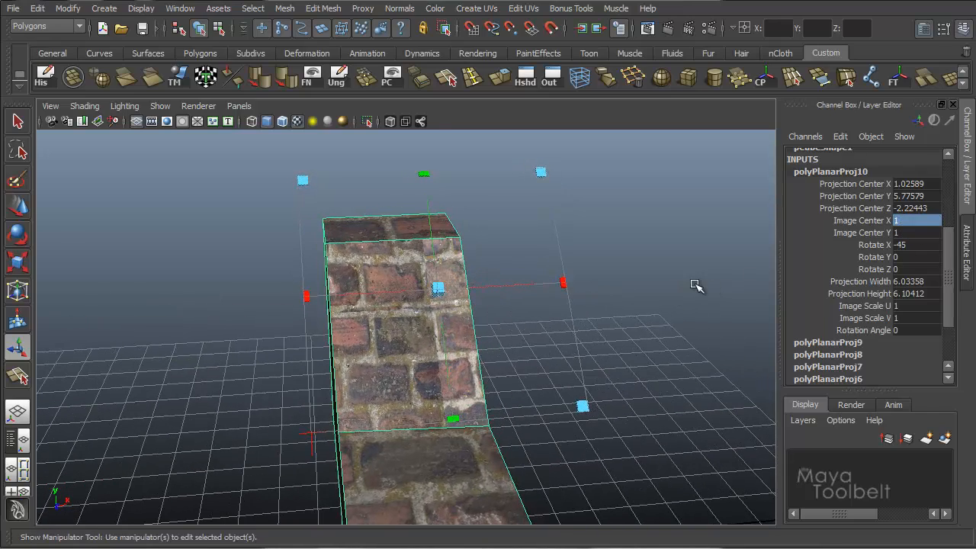
key(5)
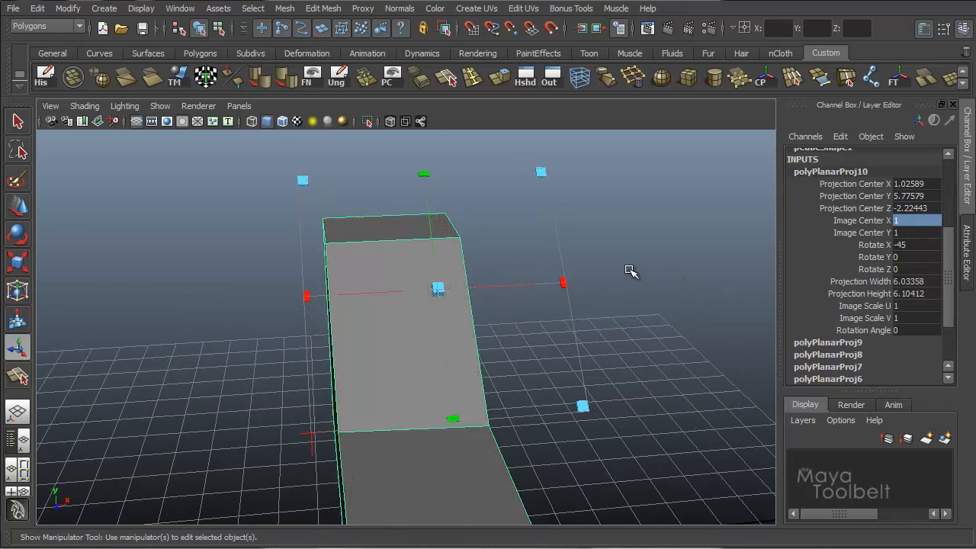
key(6)
Reset both Image Center X and Image Center Y of polyPlanarProj10 to 0.5
click(912, 220)
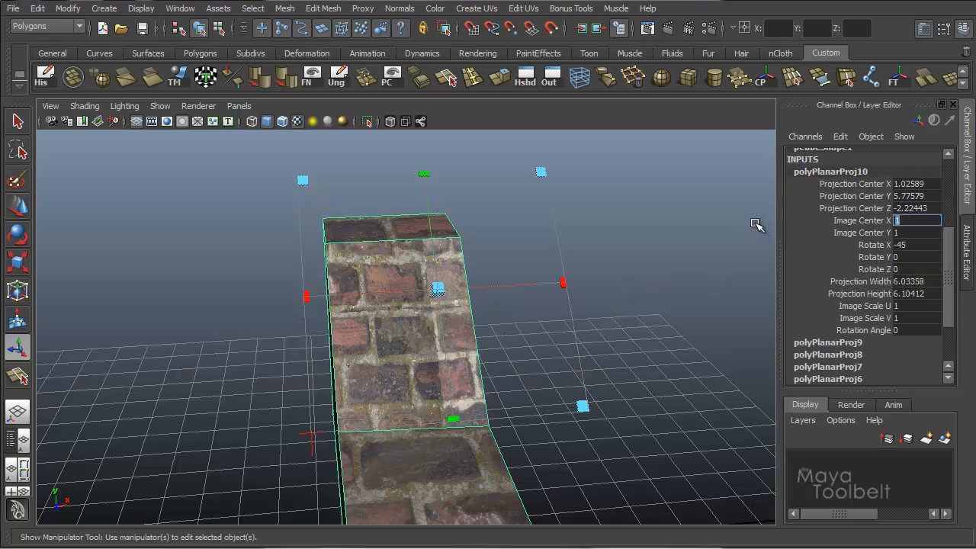
text(0.5)
key(Return)
click(907, 232)
text(0.5)
key(Return)
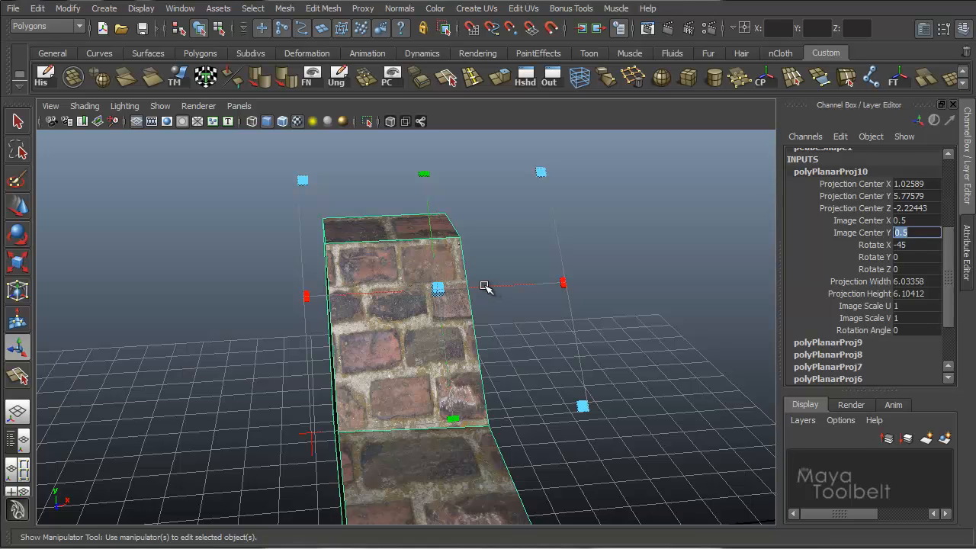
Try an Image Center X of 0.75 on the sloped face and restore it to 0.5
click(916, 222)
text(.75)
key(Return)
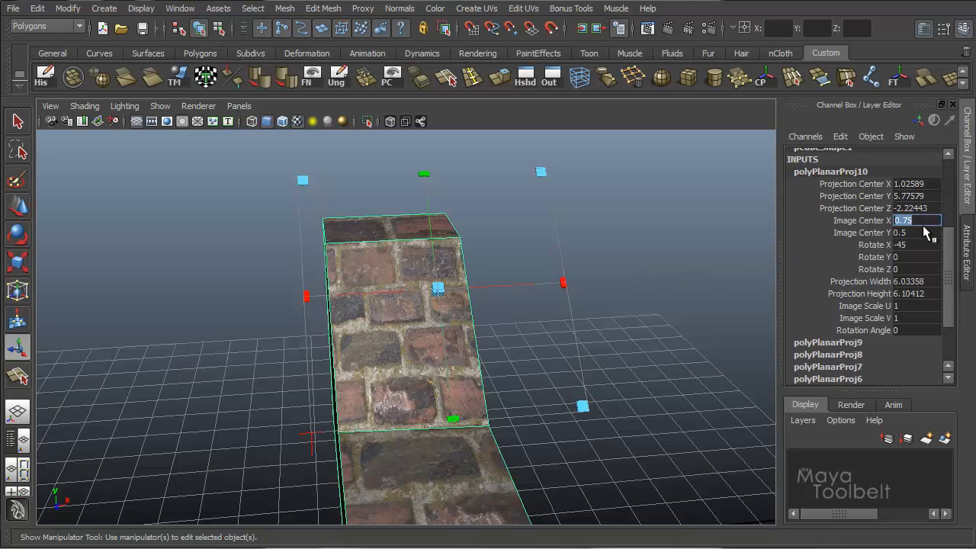
text(0.5)
key(Return)
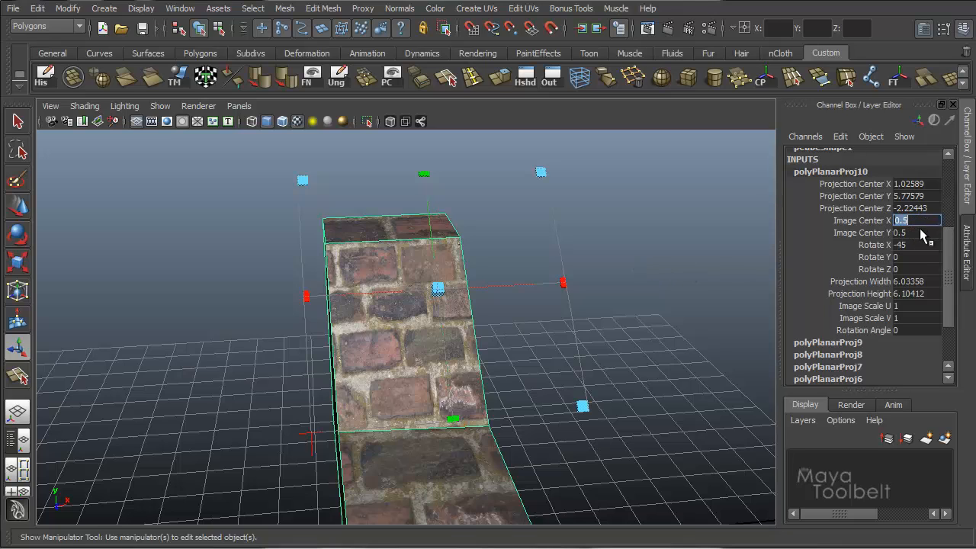
Try sliding the projection's Rotate Y value and undo the rotation
click(875, 245)
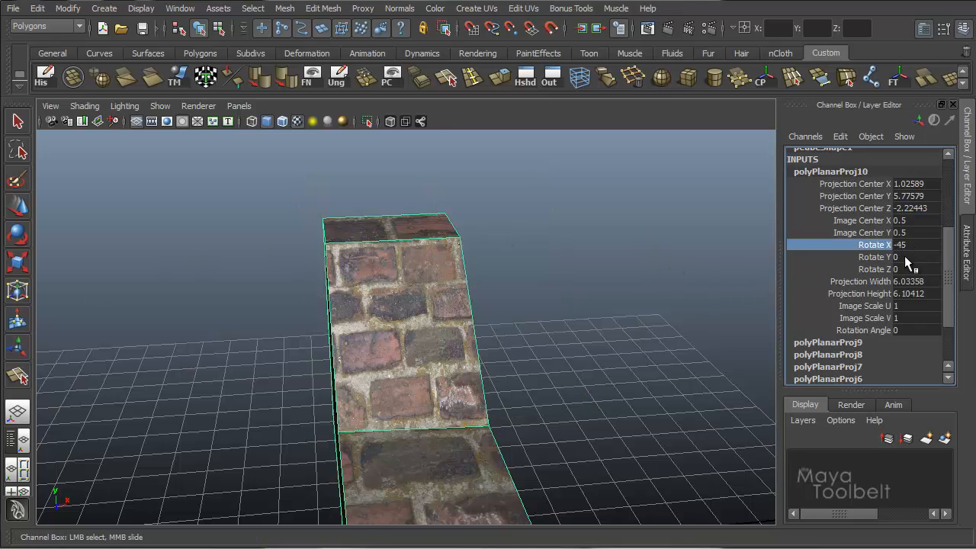
click(875, 257)
middle_drag(665, 283, 628, 301)
click(869, 269)
key(ctrl+z)
Display the projection manipulator, set Projection Width to 10 and narrow it with the manipulator's side handle to about 8.6
alt+drag(408, 304, 351, 330)
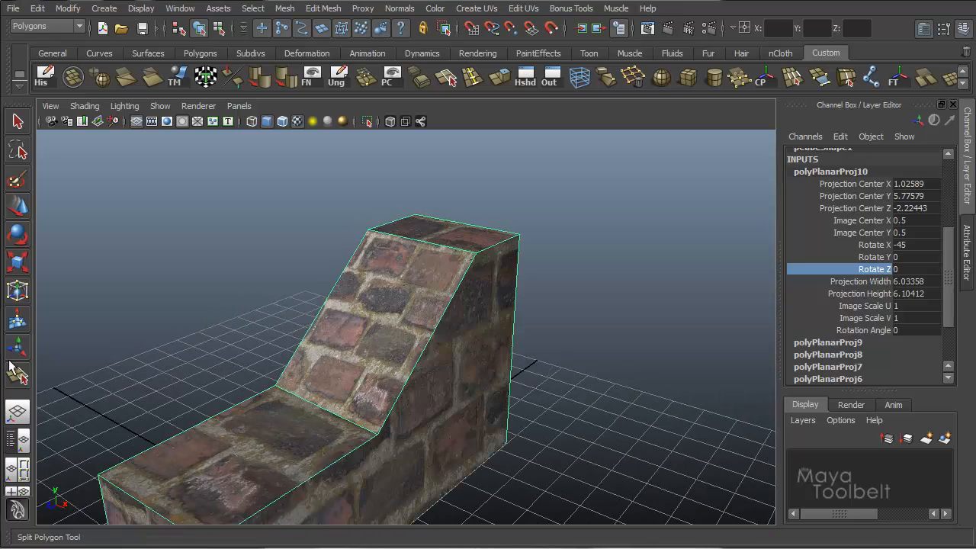
click(19, 349)
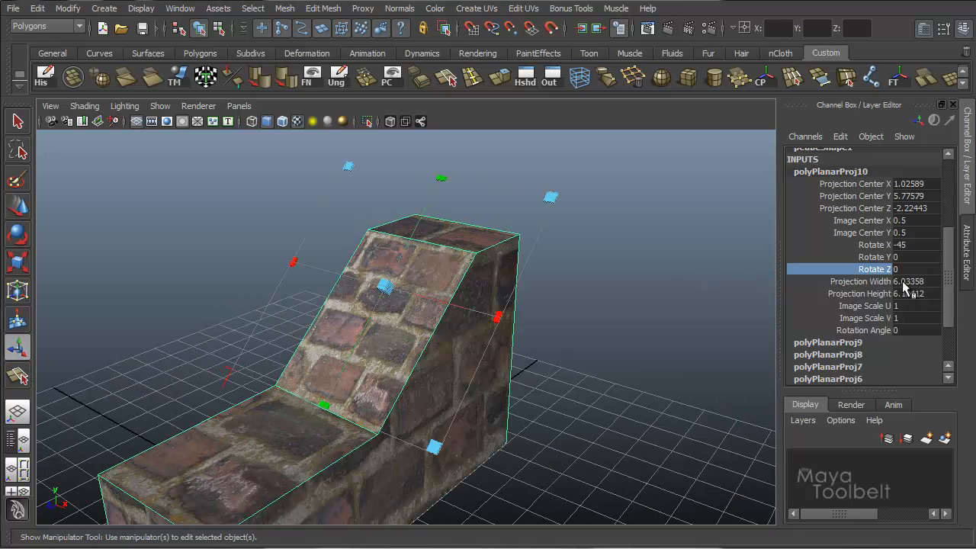
click(872, 283)
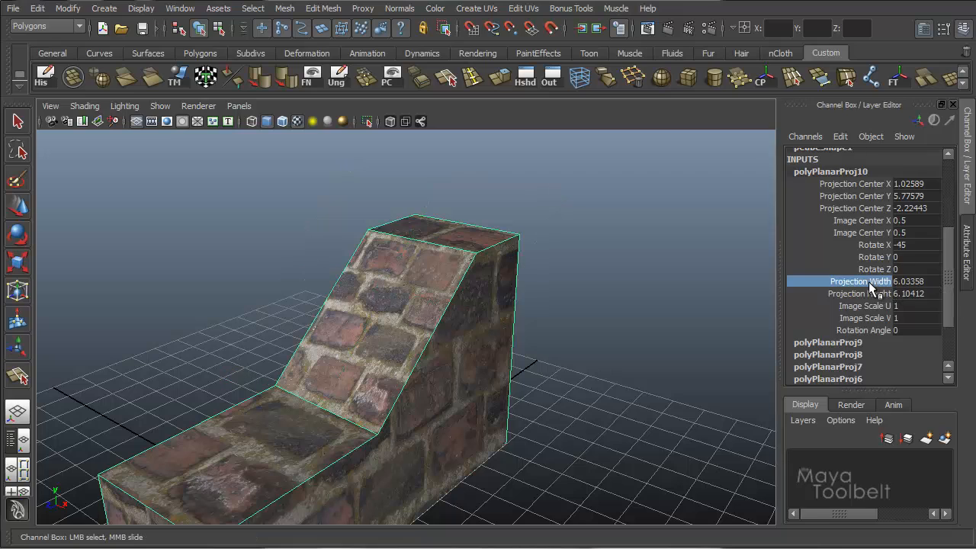
double_click(913, 282)
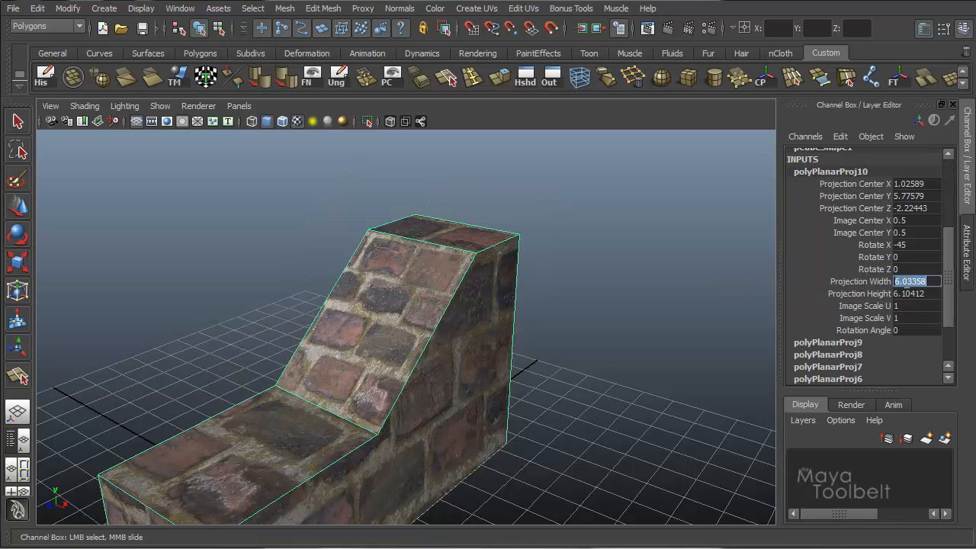
click(19, 350)
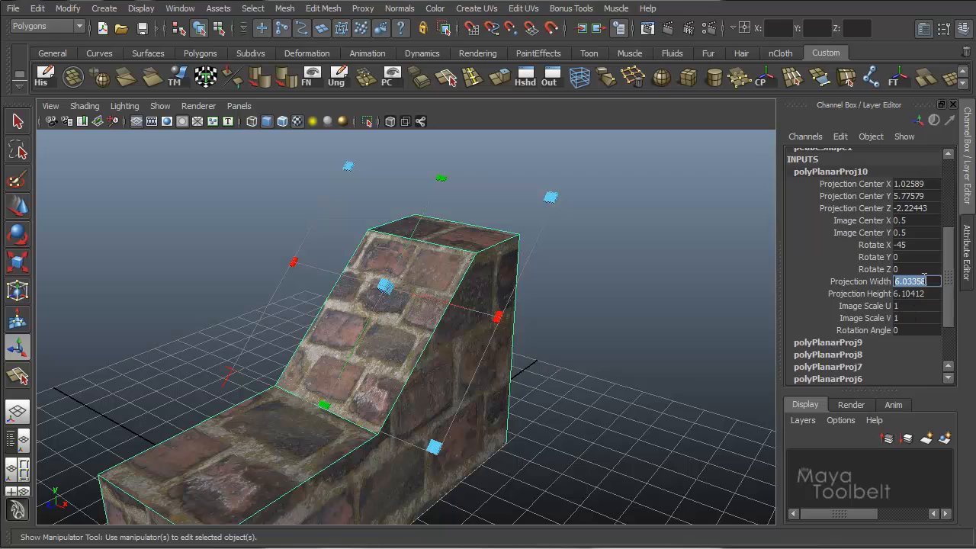
text(10)
key(Return)
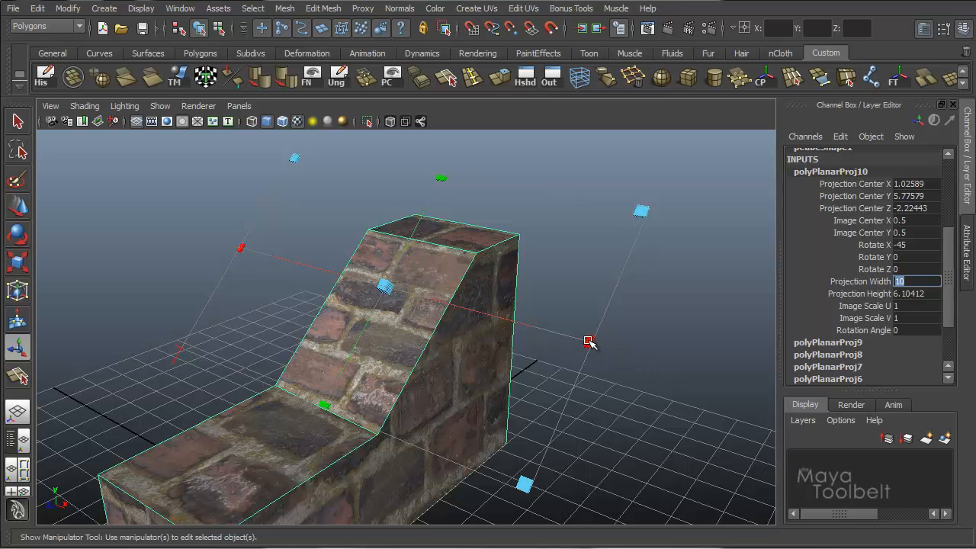
drag(589, 342, 563, 330)
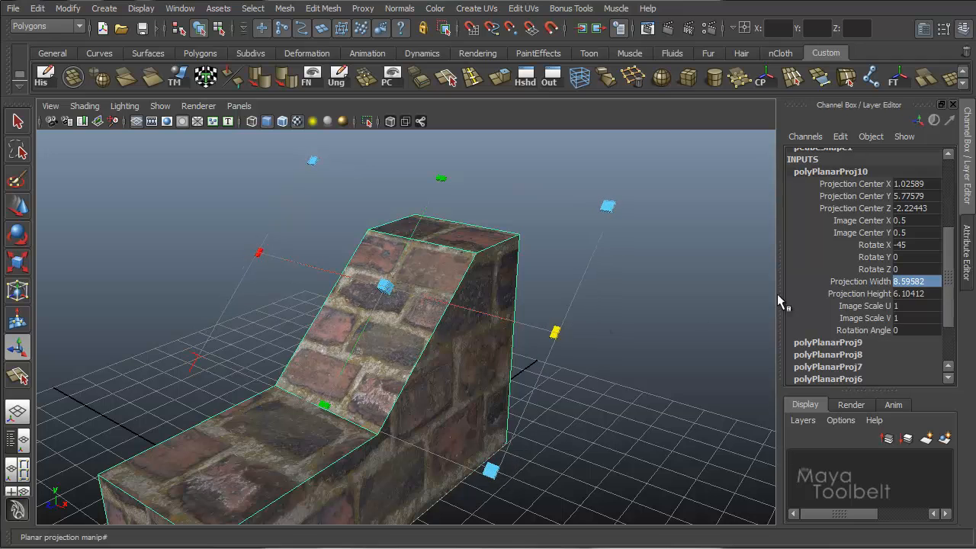
Stretch the projection's height to about 6.51 with its manipulator handle and set Projection Height to 10
click(915, 294)
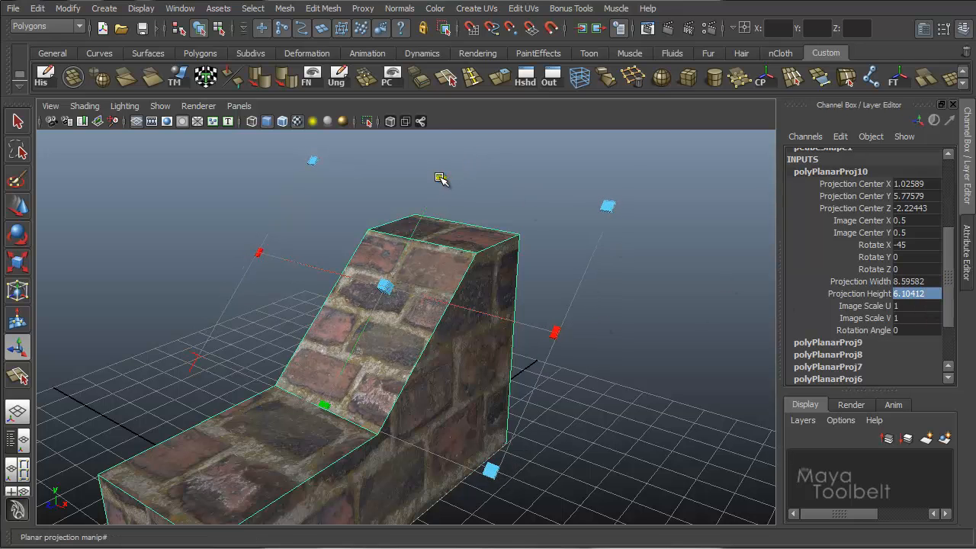
drag(441, 179, 485, 180)
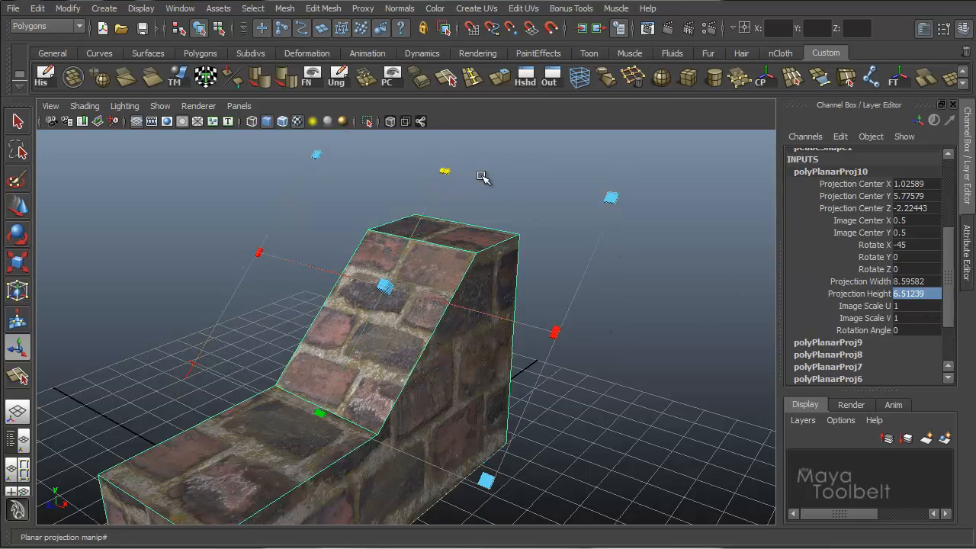
double_click(924, 293)
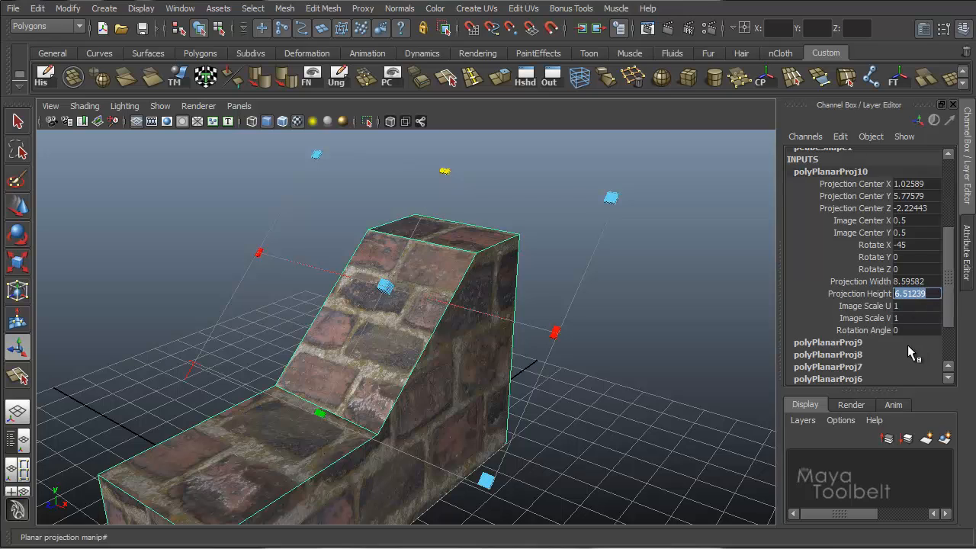
key(Return)
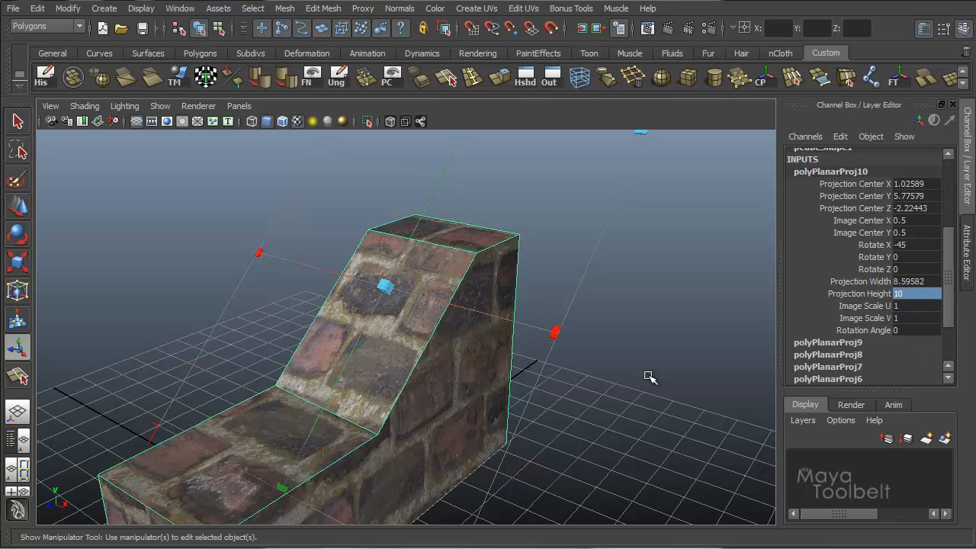
alt+drag(650, 378, 766, 339)
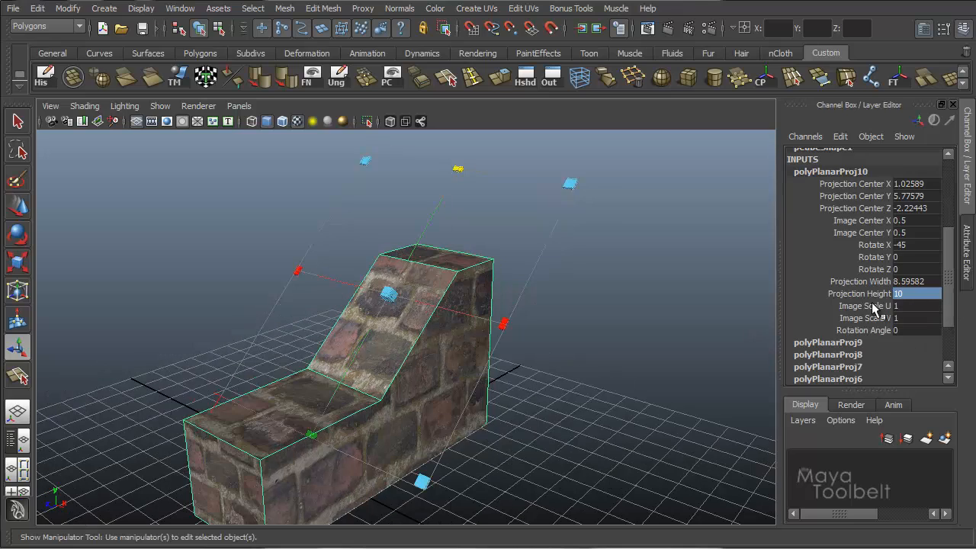
Set Image Scale U and V to 2 and move the projection center to about 0.74, 5.83, -2.28
click(921, 308)
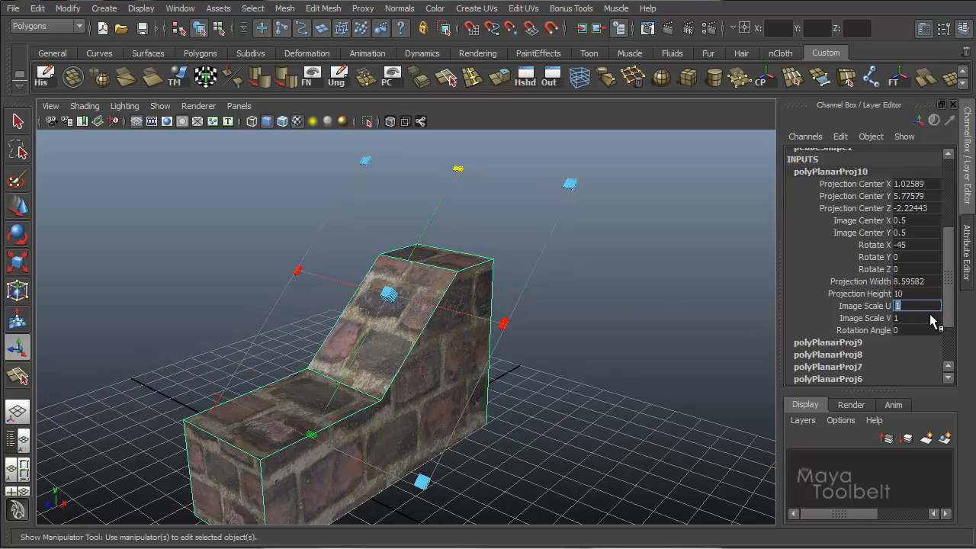
text(2)
key(Return)
click(912, 318)
text(2)
key(Return)
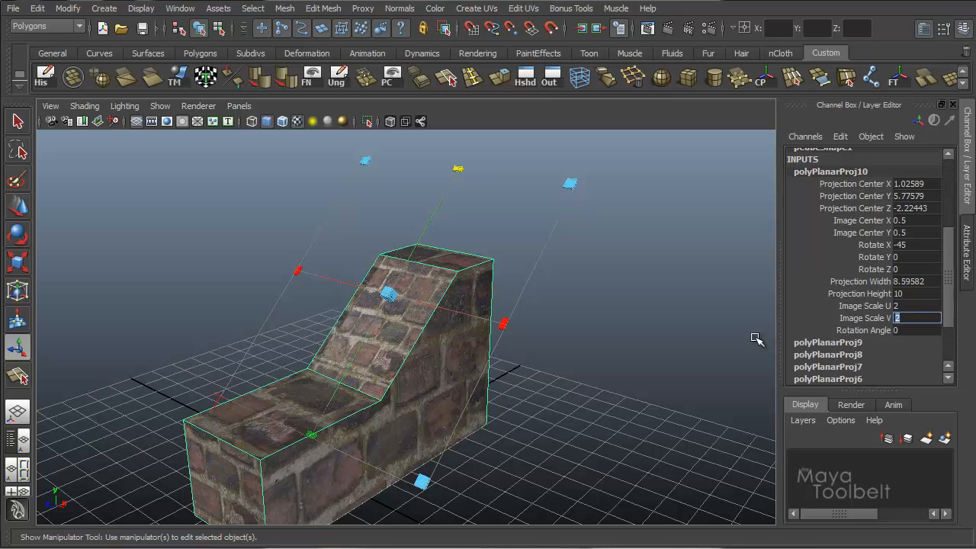
alt+drag(461, 353, 526, 358)
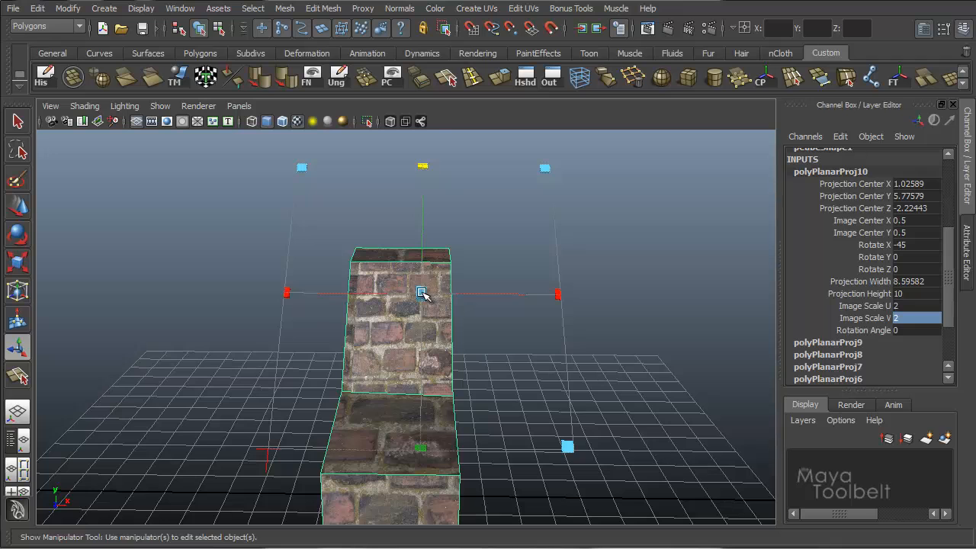
mouse_move(423, 292)
mouse_down()
mouse_move(468, 353)
mouse_move(397, 359)
mouse_move(330, 343)
mouse_move(410, 291)
mouse_up()
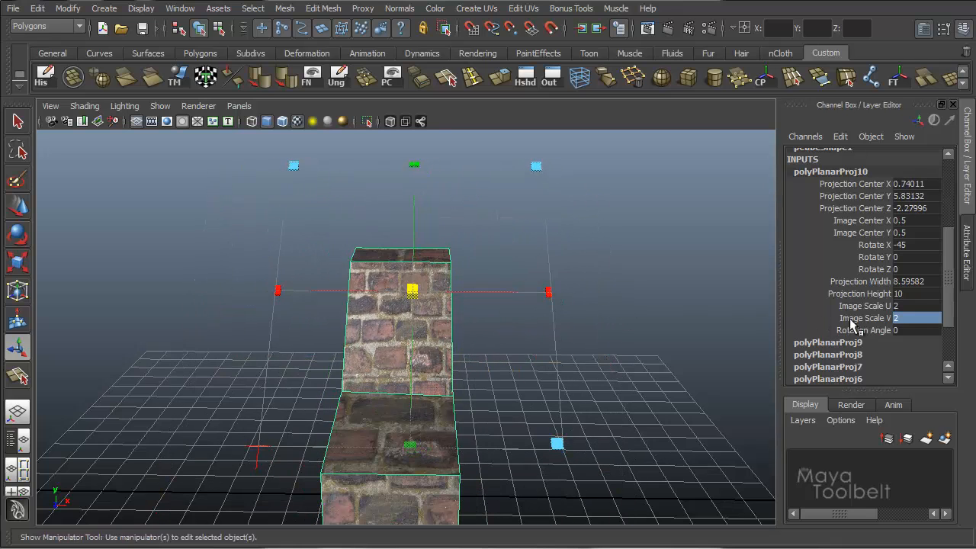
Set the projection's Image Scale U and Image Scale V to 3
click(916, 306)
text(3)
key(Return)
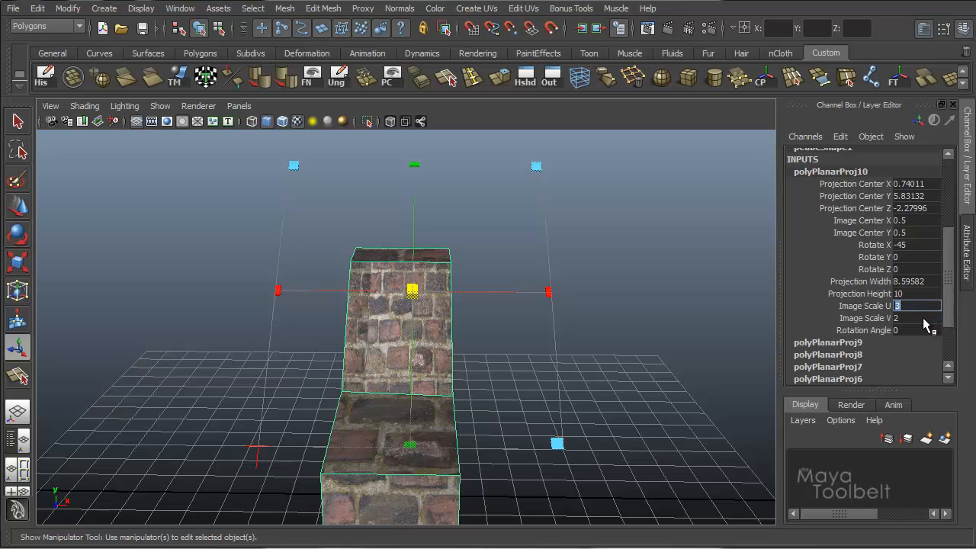
click(925, 318)
text(3)
key(Return)
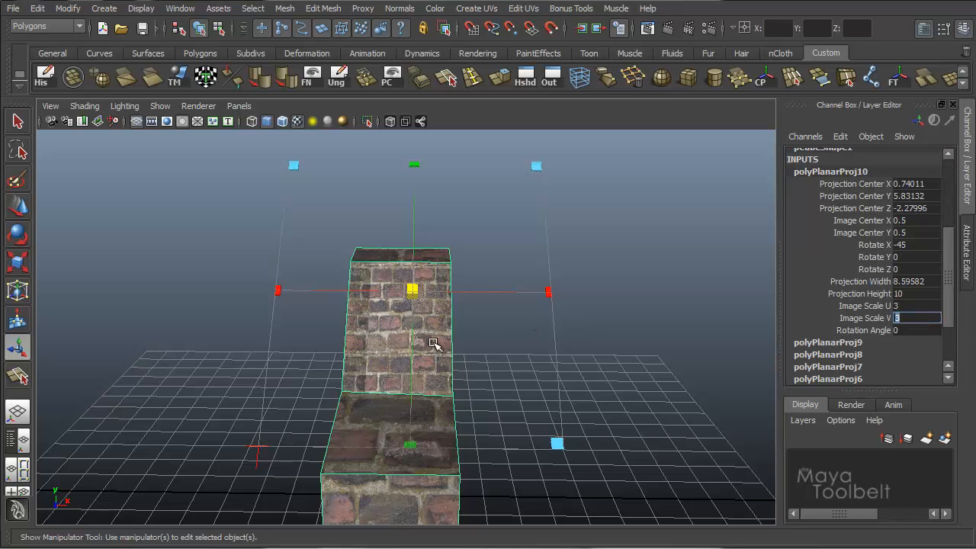
alt+drag(404, 337, 496, 366)
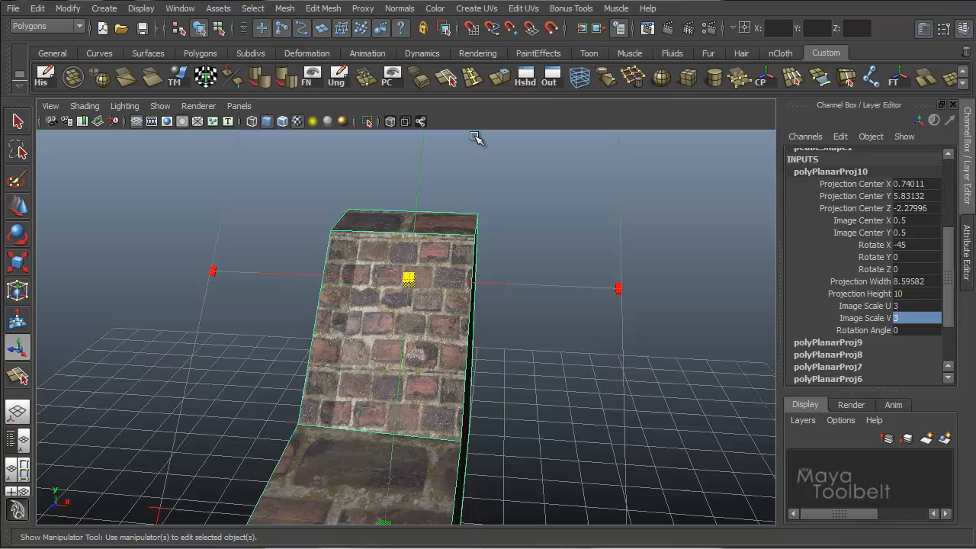
Set Image Scale U and V to 10 and inspect the repeating brick pattern on the sloped face up close
click(909, 319)
click(905, 306)
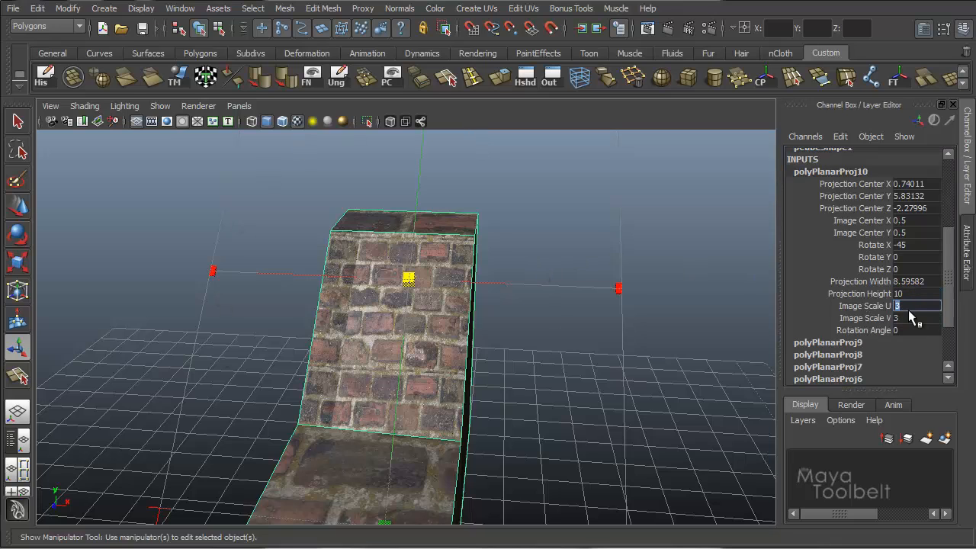
text(10)
click(911, 318)
text(1)
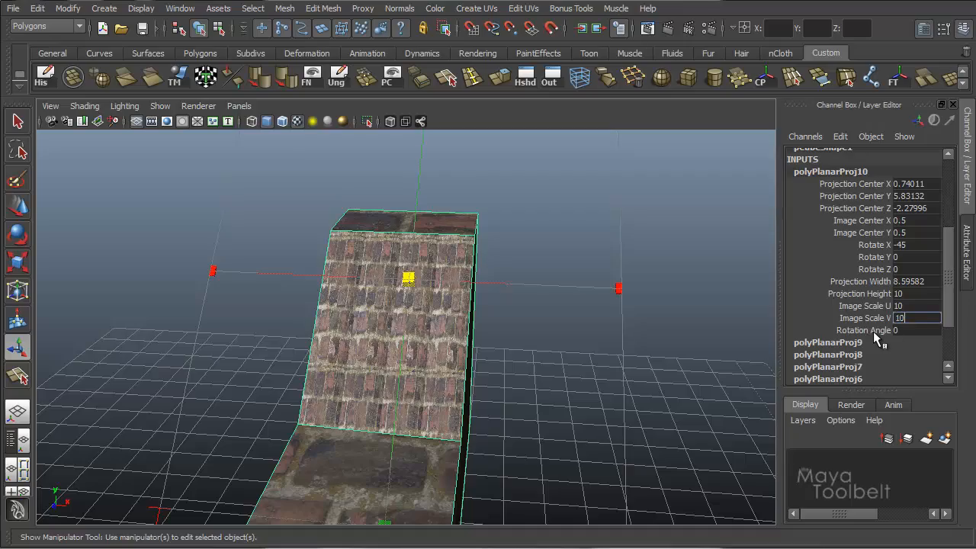
key(Return)
alt+drag(410, 321, 338, 328)
alt+right_drag(337, 327, 627, 352)
alt+drag(551, 303, 504, 332)
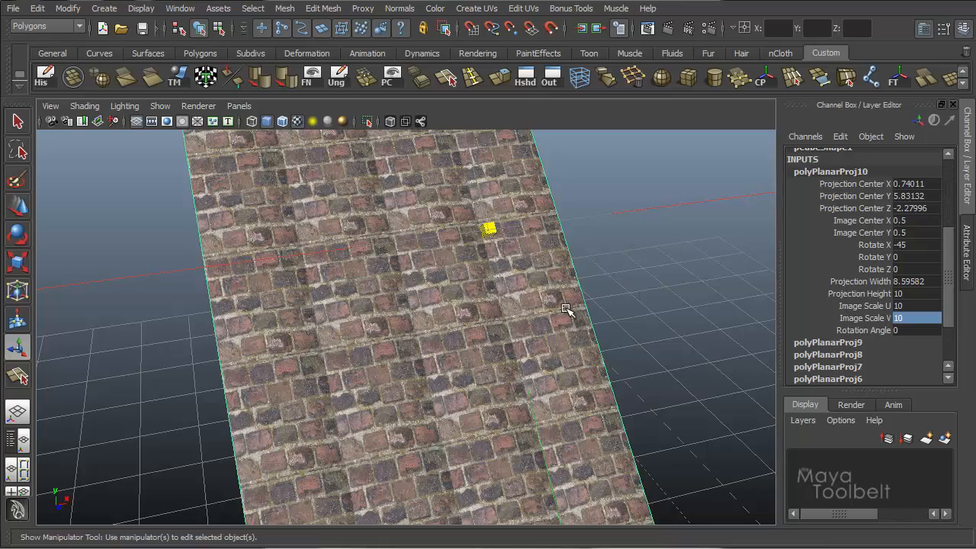
alt+drag(566, 309, 501, 283)
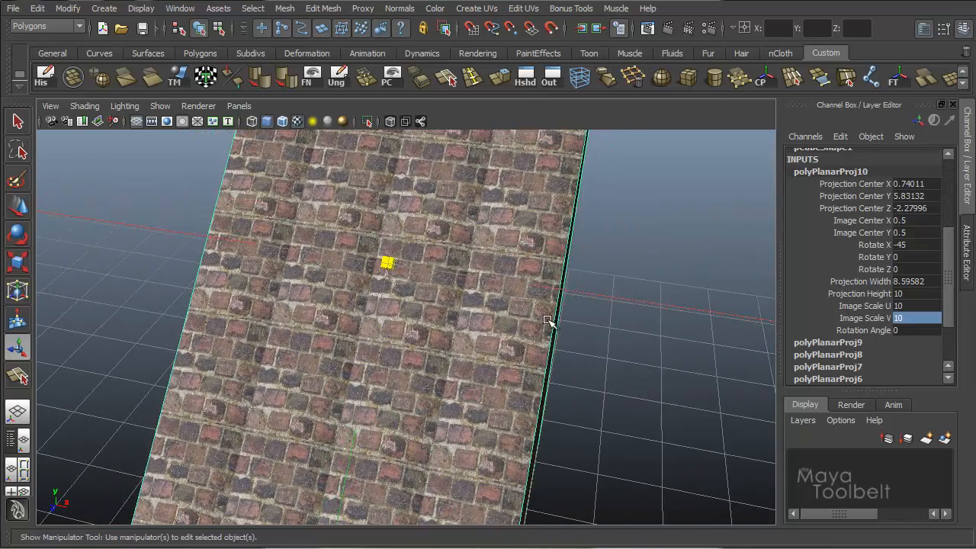
Slide the projection's Rotation Angle to about 68.75 to turn the brick texture on the sloped face
alt+drag(580, 360, 755, 311)
click(907, 331)
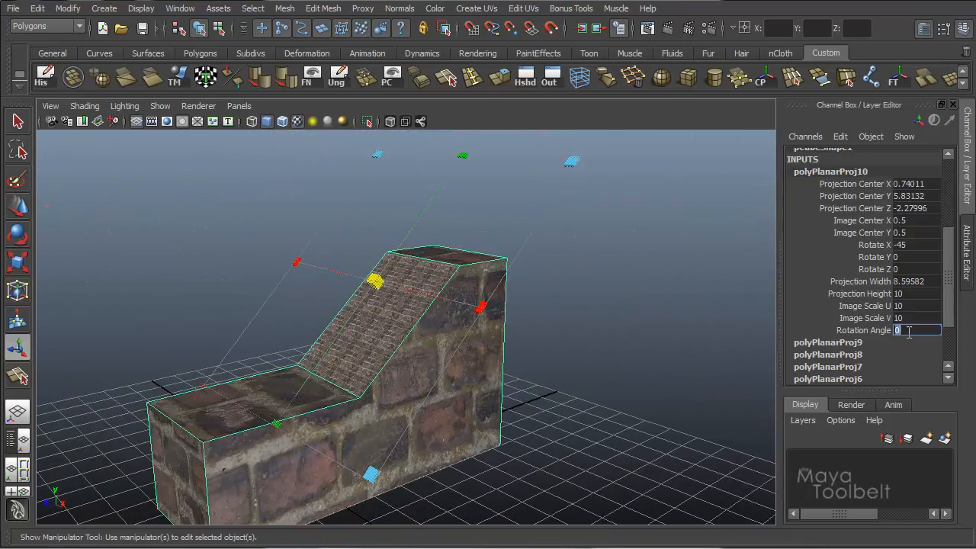
middle_drag(685, 326, 621, 331)
click(876, 332)
alt+drag(621, 331, 547, 347)
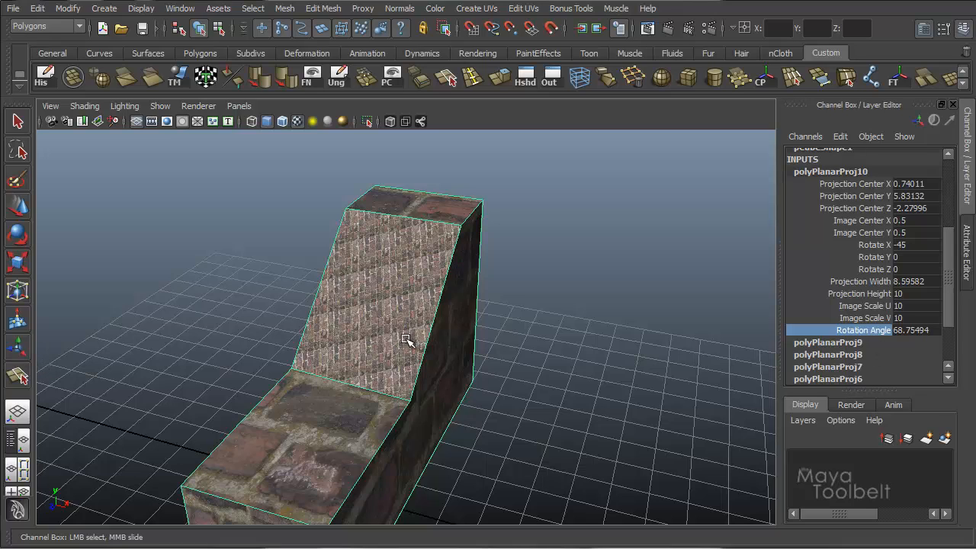
Set the projection's Rotation Angle to 0 so the brick rows on the sloped face run straight
click(17, 348)
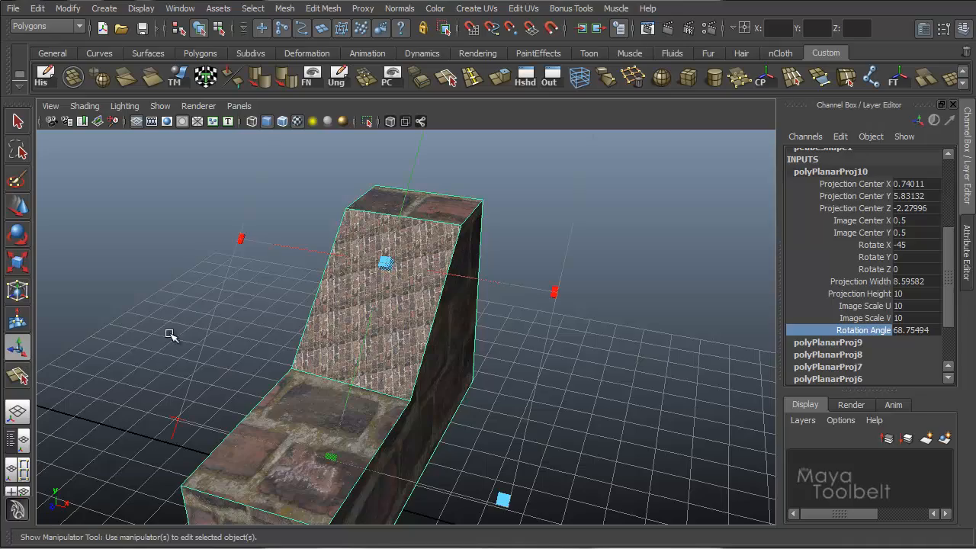
alt+drag(432, 332, 534, 317)
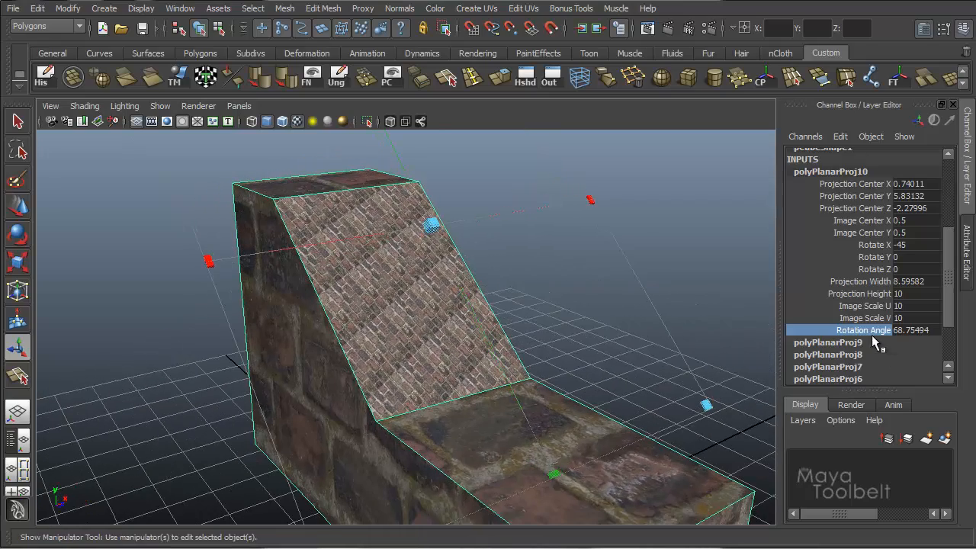
middle_drag(691, 325, 558, 368)
alt+drag(588, 350, 534, 363)
alt+right_drag(533, 363, 504, 358)
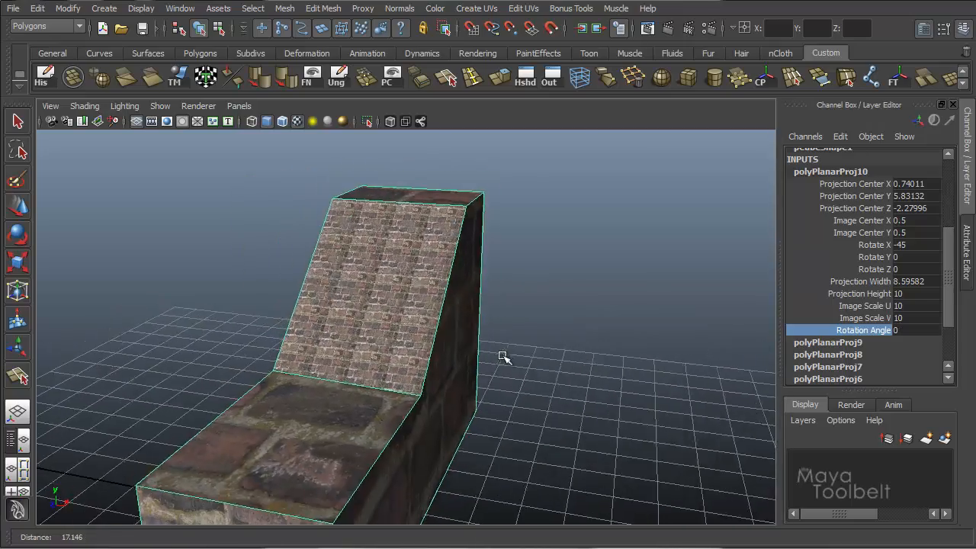
alt+drag(503, 358, 474, 379)
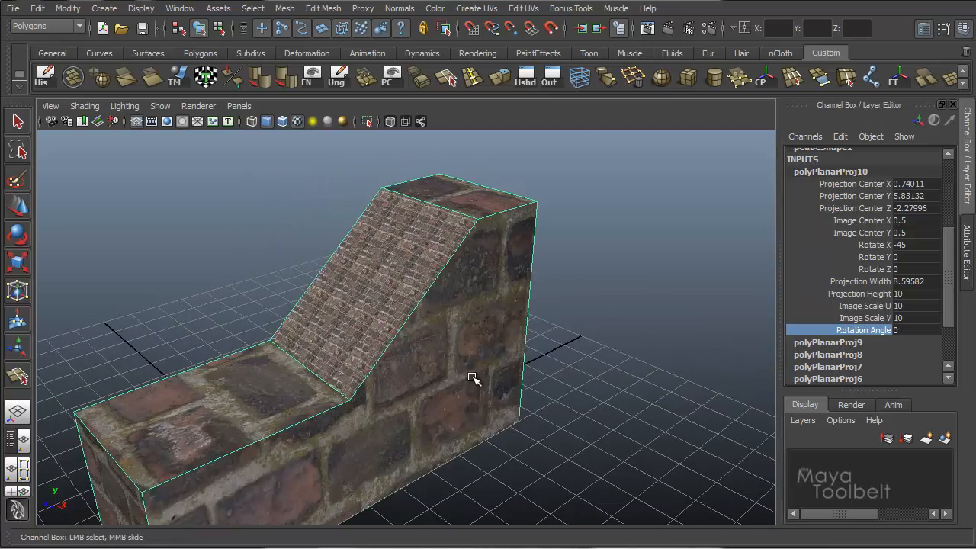
Return the block to object mode and display the projection manipulator of its polyPlanarProj10 history node
click(218, 29)
click(199, 29)
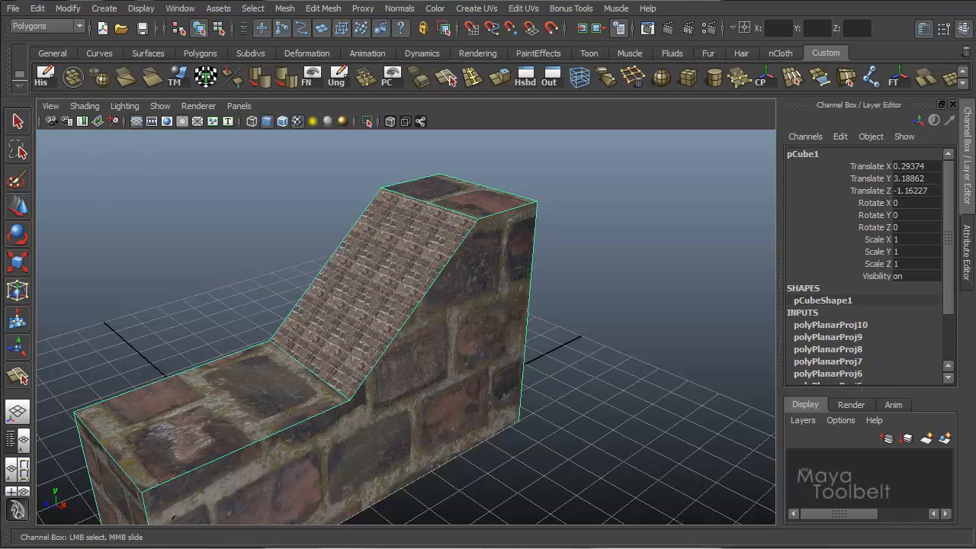
click(18, 347)
click(836, 325)
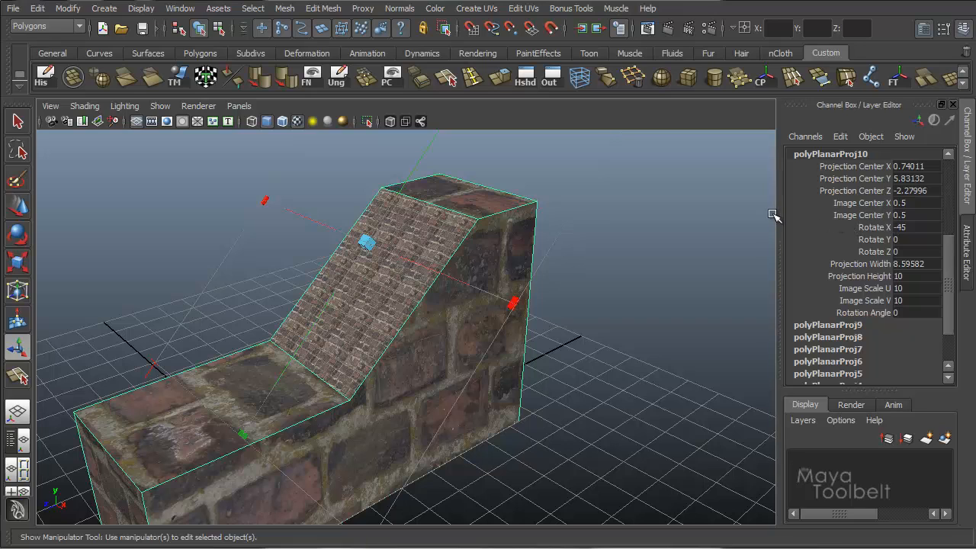
Move the sloped face's projection with its manipulator to a center of about 1.31, 5.91, -2.36
alt+drag(586, 275, 608, 345)
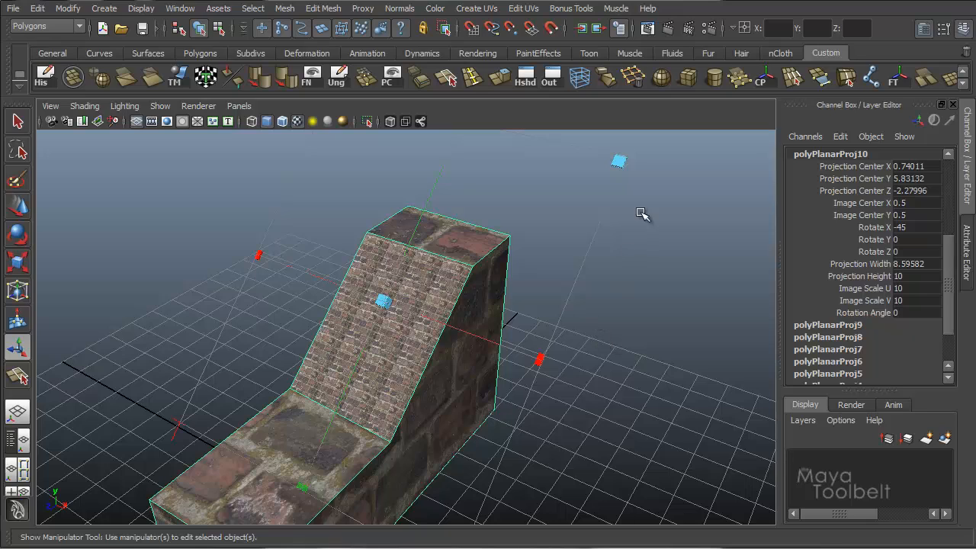
alt+drag(647, 279, 511, 199)
key(t)
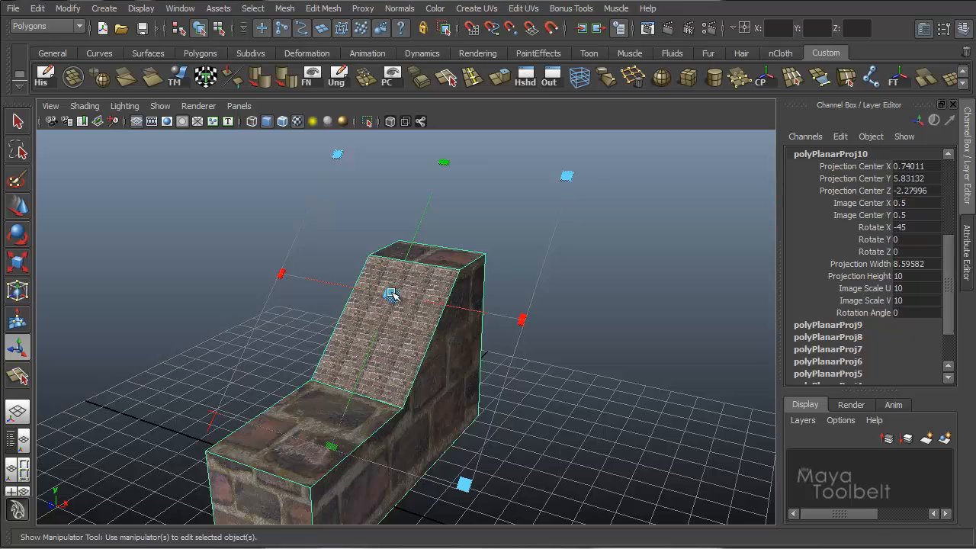
mouse_move(391, 295)
mouse_down()
mouse_move(312, 312)
mouse_move(360, 283)
mouse_move(377, 251)
mouse_move(390, 292)
mouse_move(408, 294)
mouse_up()
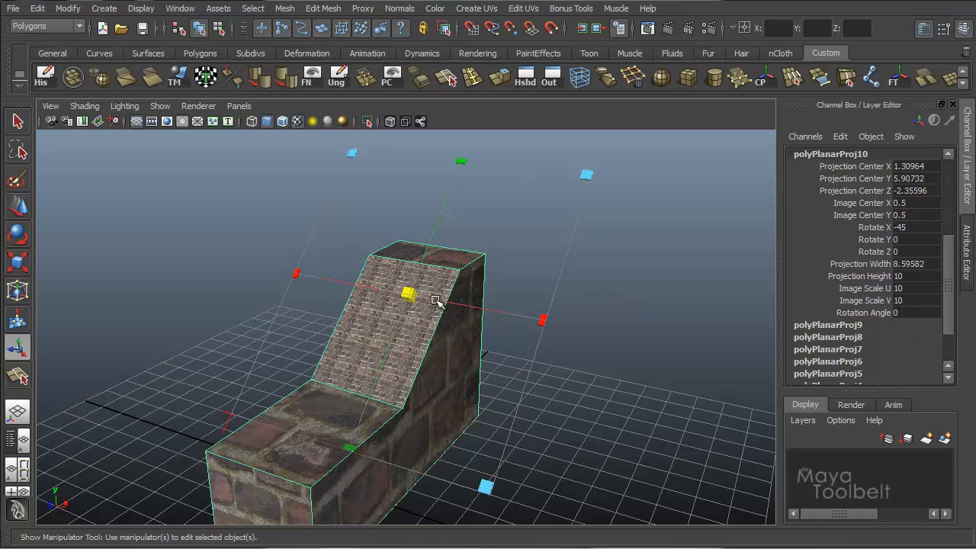
Switch to the Move tool with the block selected, open the Planar Mapping options and move them clear of the model
key(w)
alt+drag(615, 320, 394, 318)
click(445, 334)
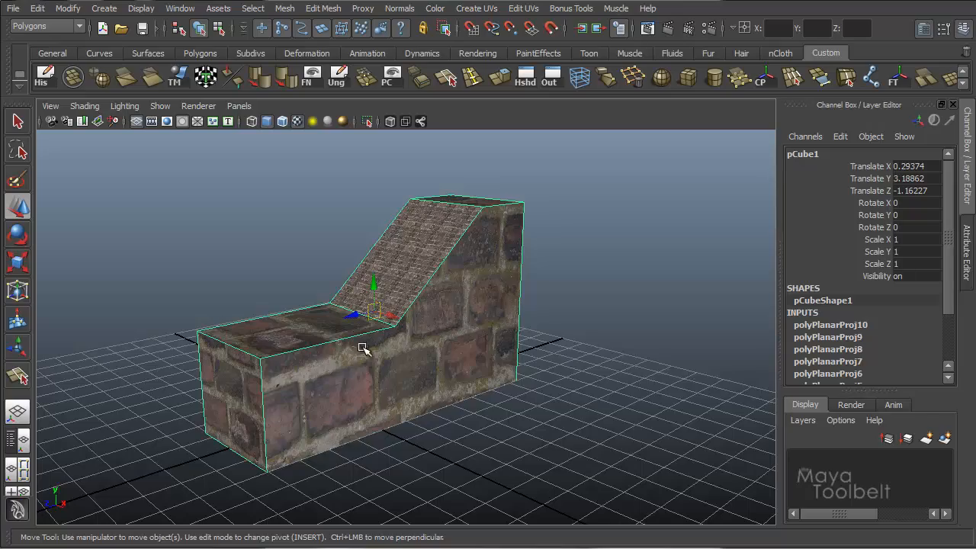
mouse_move(493, 333)
alt+mouse_down()
mouse_move(366, 366)
mouse_move(480, 356)
mouse_move(484, 336)
alt+mouse_up()
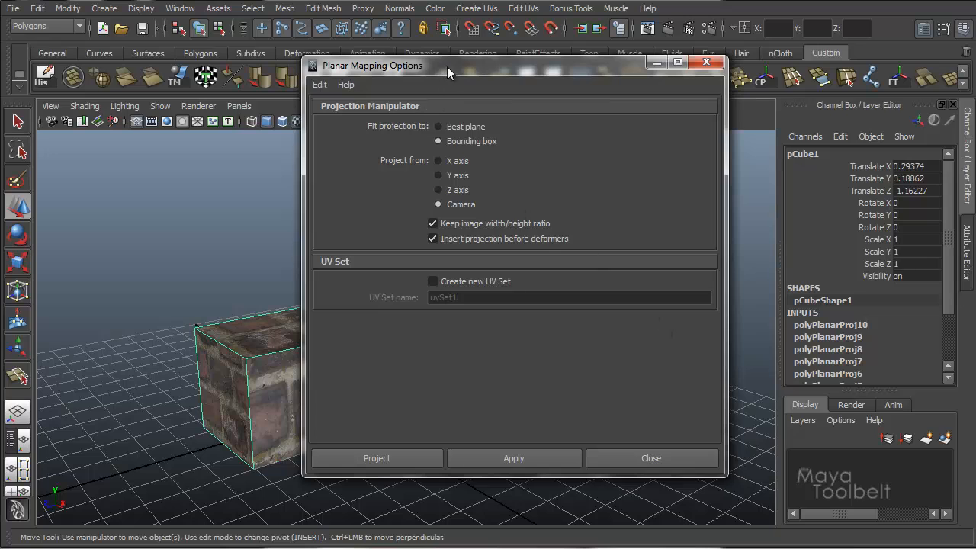
drag(447, 66, 589, 74)
Examine the block's textured sides and sloped face from several angles beside the Planar Mapping options
alt+drag(321, 306, 415, 334)
alt+middle_drag(416, 334, 298, 325)
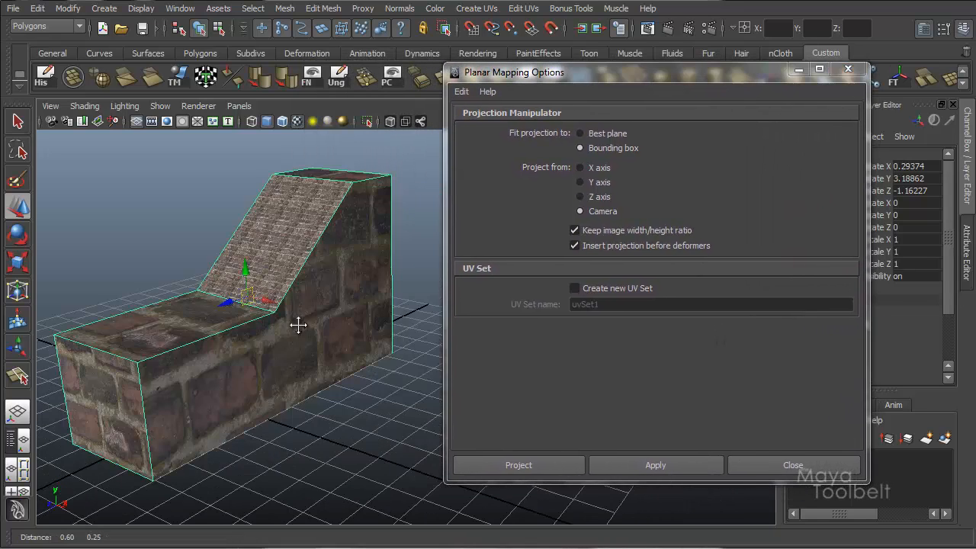
alt+drag(298, 325, 318, 312)
alt+right_drag(318, 312, 353, 312)
alt+drag(353, 312, 326, 319)
alt+middle_drag(327, 319, 315, 314)
alt+drag(314, 315, 322, 318)
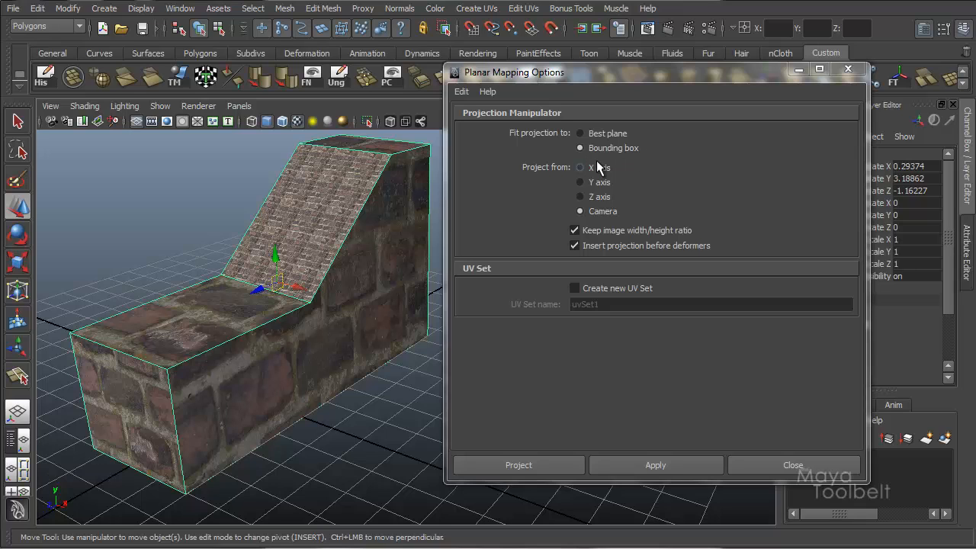
alt+drag(376, 326, 295, 325)
alt+middle_drag(338, 227, 302, 249)
alt+drag(302, 249, 352, 293)
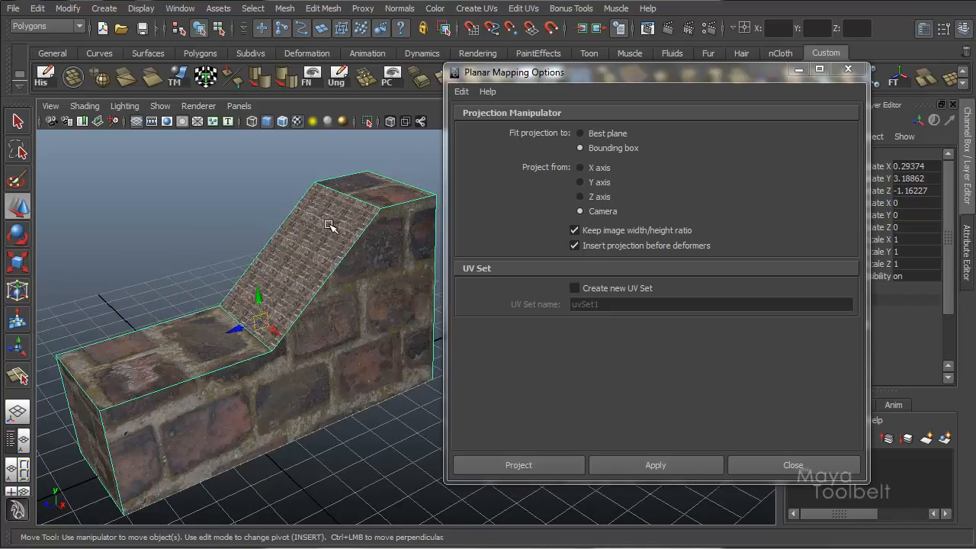
Select the block's sloped face and set the planar projection to fit to Best plane
right_drag(331, 226, 324, 251)
click(325, 250)
alt+drag(384, 273, 355, 273)
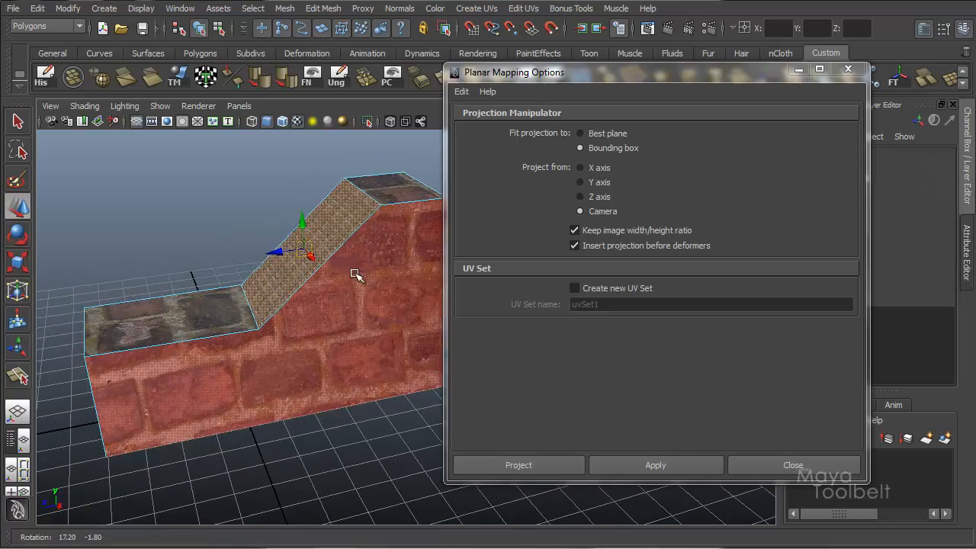
alt+drag(427, 298, 558, 181)
click(610, 133)
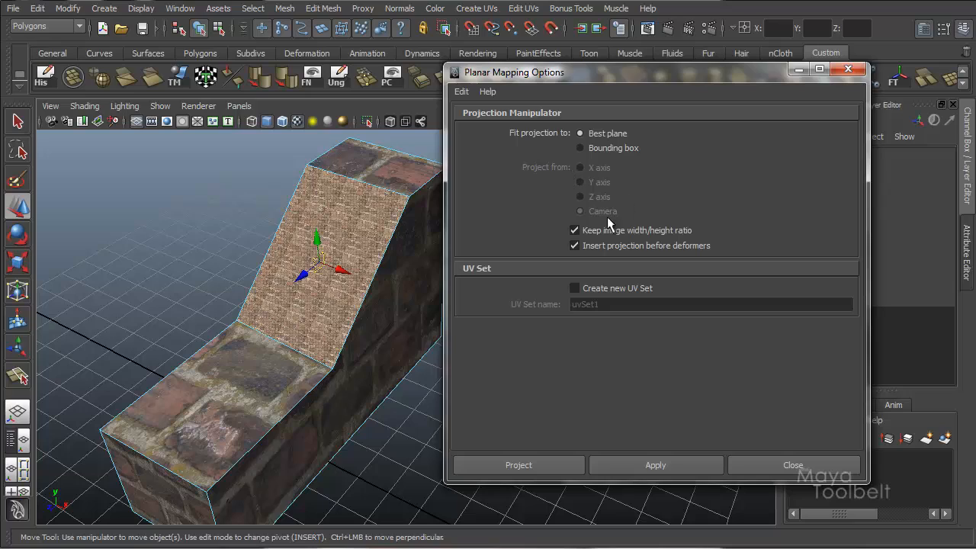
Apply the best-plane projection to the sloped face and inspect its brick texture up close
alt+drag(366, 282, 286, 324)
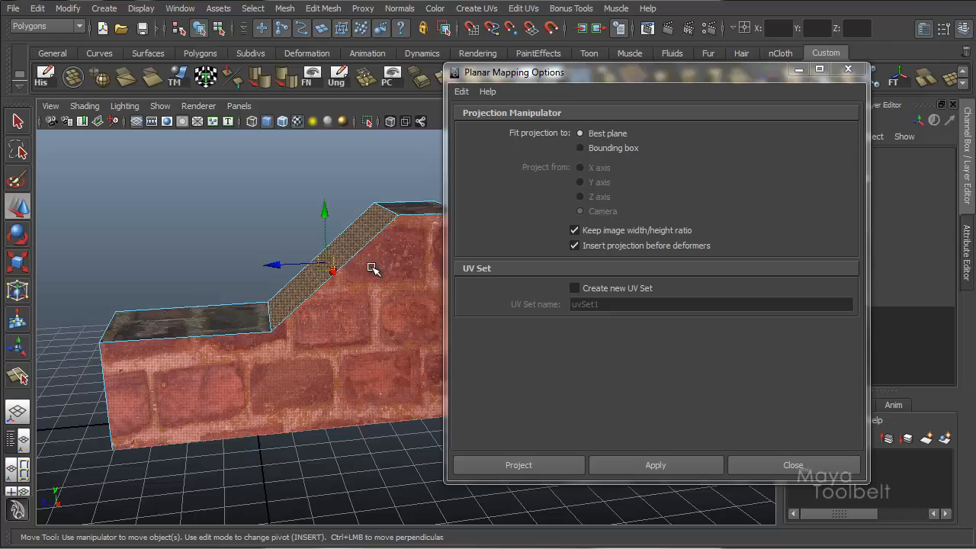
alt+drag(304, 314, 360, 321)
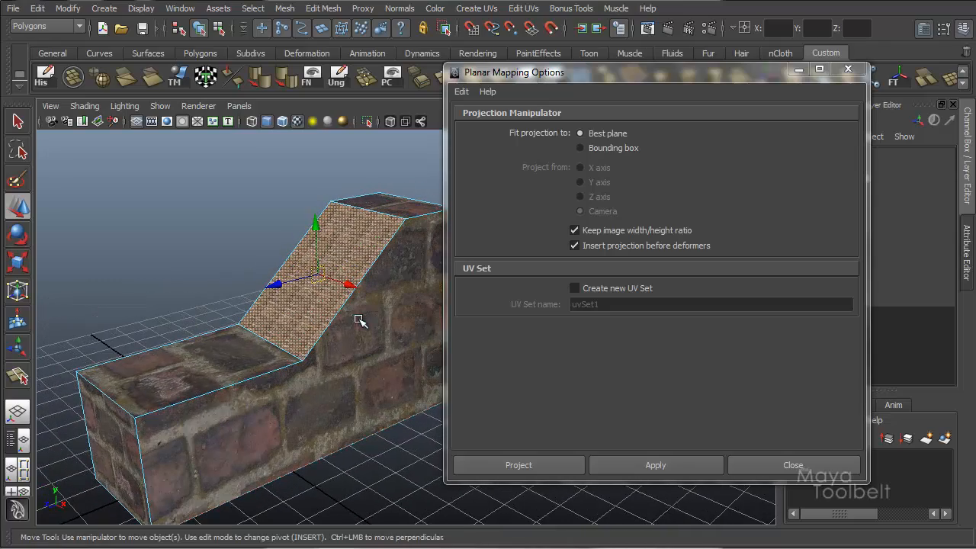
click(654, 464)
alt+drag(257, 409, 261, 371)
alt+middle_drag(261, 366, 256, 385)
alt+right_drag(251, 390, 296, 391)
alt+drag(296, 390, 405, 364)
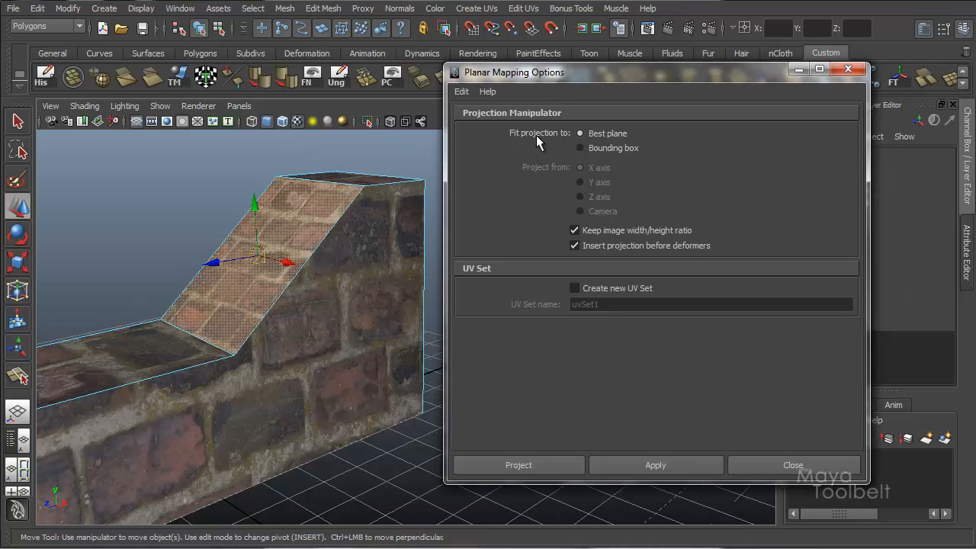
Fit the projection to Bounding box, turn off Insert projection before deformers, and minimize the Planar Mapping options
click(613, 147)
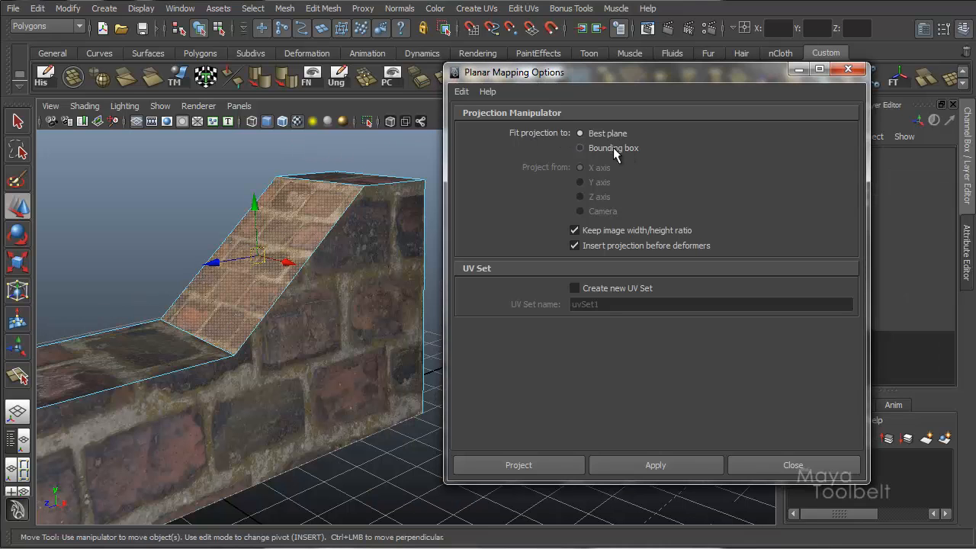
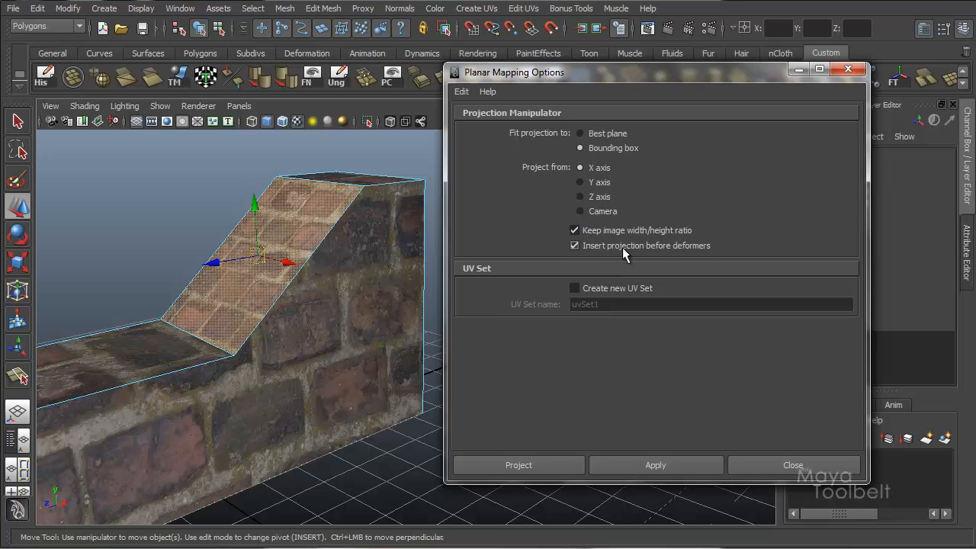
alt+drag(366, 252, 305, 301)
click(576, 246)
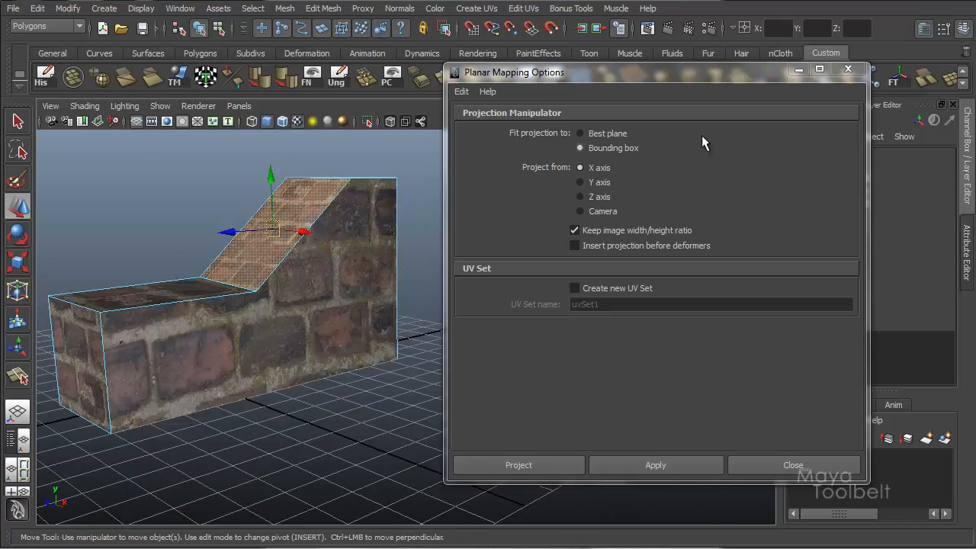
click(799, 70)
alt+drag(450, 274, 427, 283)
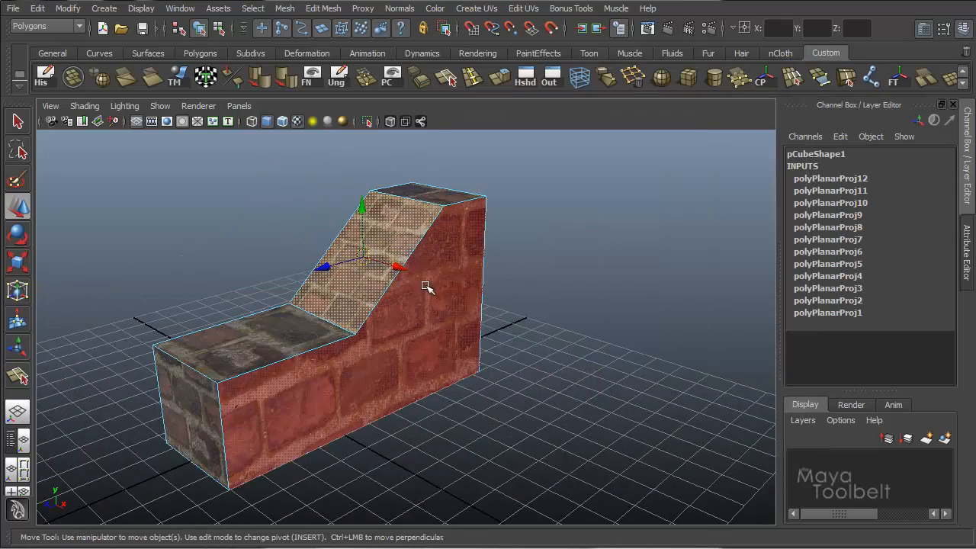
Return the block to object mode and delete its construction history with all planar projection nodes
click(200, 29)
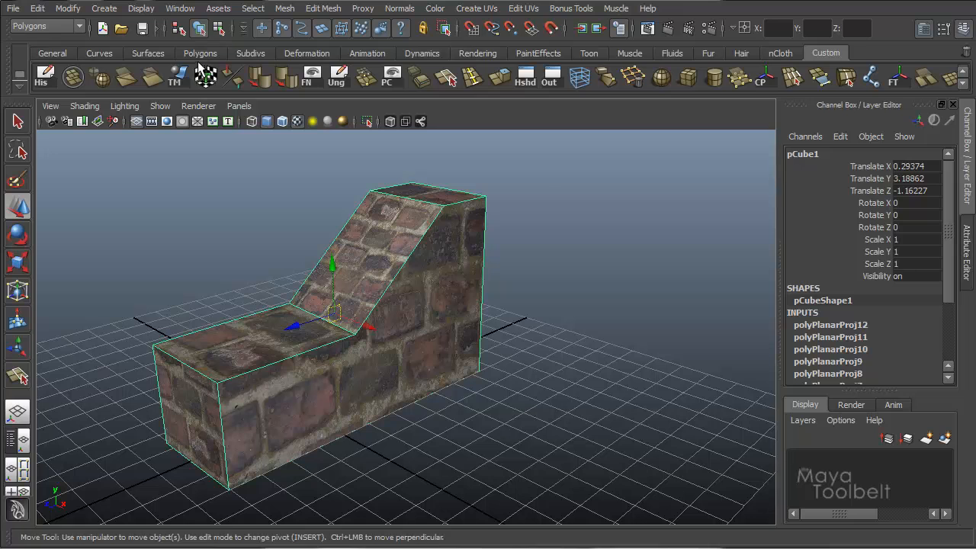
scroll(877, 321, down, 3)
scroll(872, 315, up, 3)
scroll(873, 315, down, 3)
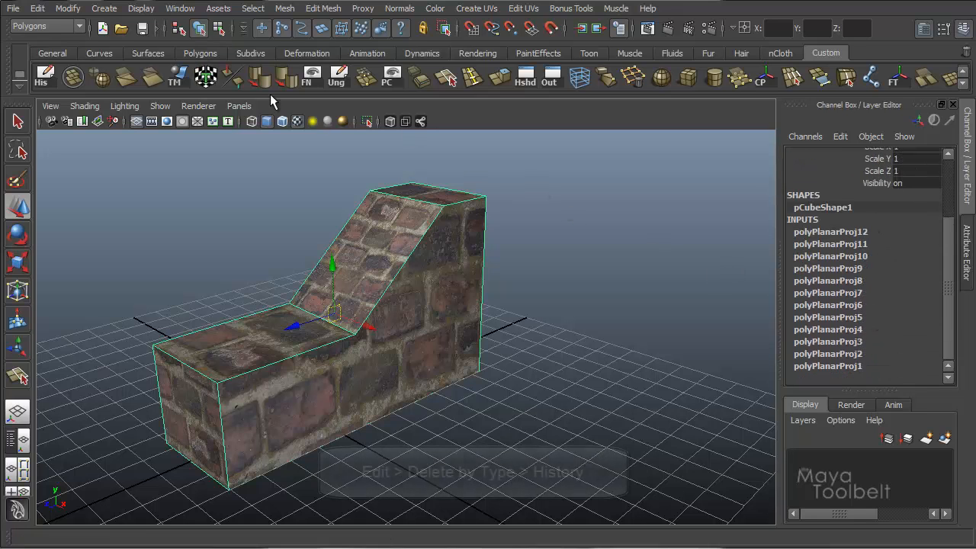
click(45, 76)
alt+drag(384, 202, 386, 279)
Switch to the Animation menu set and add a Lattice deformer to the block
click(55, 27)
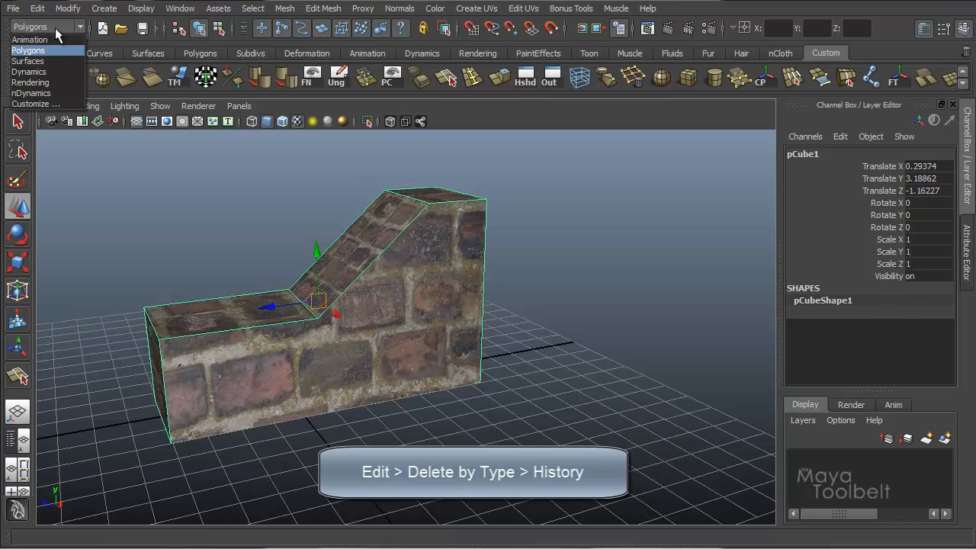
click(50, 41)
click(389, 9)
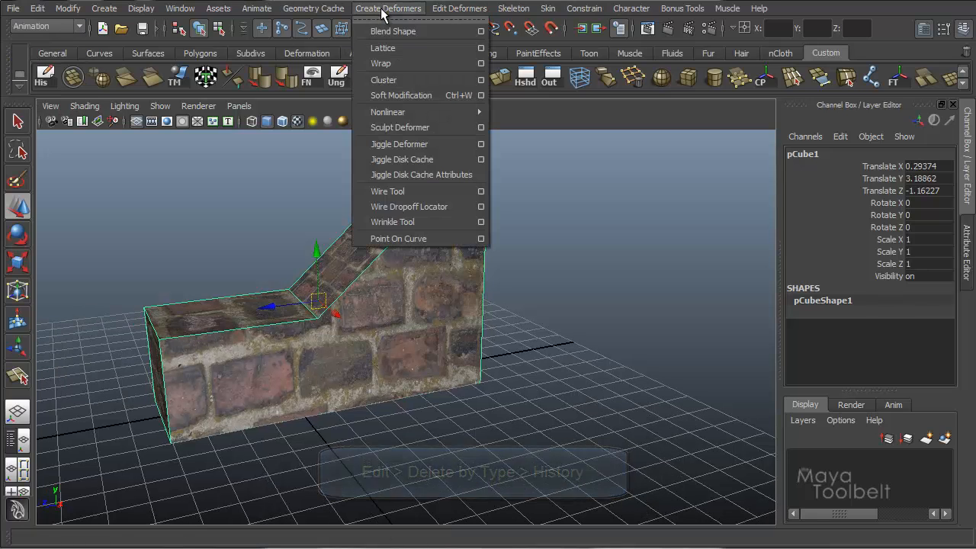
click(404, 47)
alt+drag(460, 218, 534, 283)
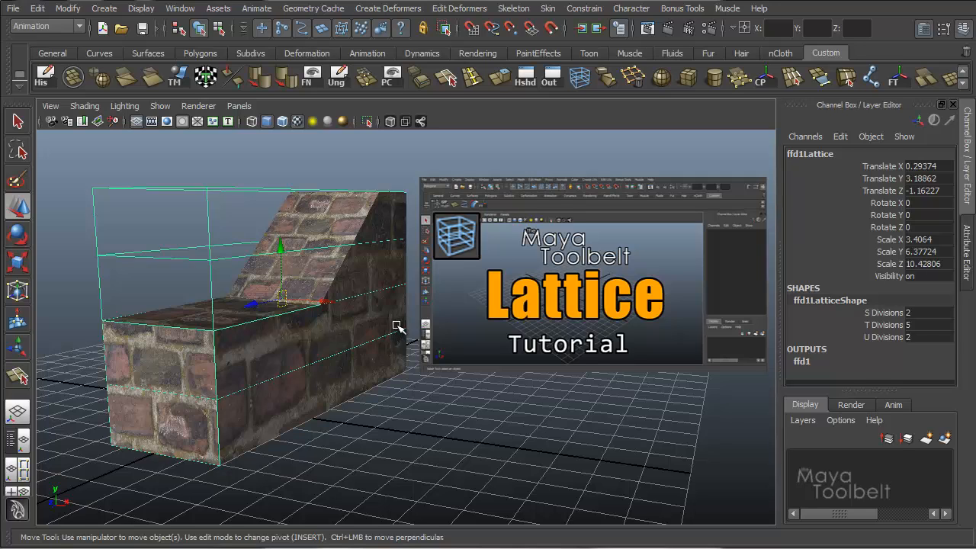
alt+drag(410, 331, 427, 320)
Set the lattice's T Divisions to 2
click(885, 325)
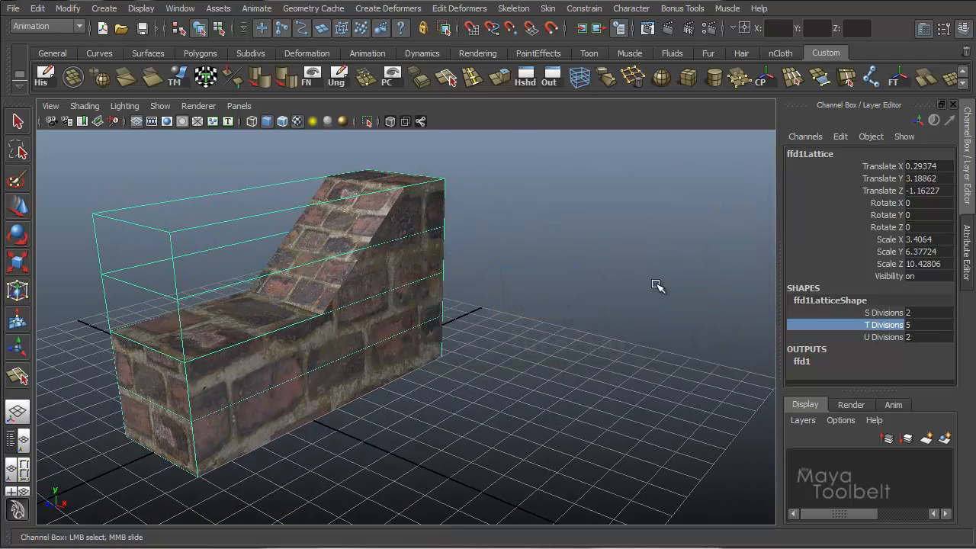
middle_drag(658, 286, 536, 311)
alt+drag(537, 311, 544, 225)
Select the lattice points on the block's positive X side and move them out to about X 11.08 to widen it
right_drag(543, 225, 542, 195)
alt+drag(543, 221, 446, 214)
drag(386, 178, 538, 476)
alt+drag(568, 333, 445, 332)
key(w)
alt+drag(431, 365, 741, 421)
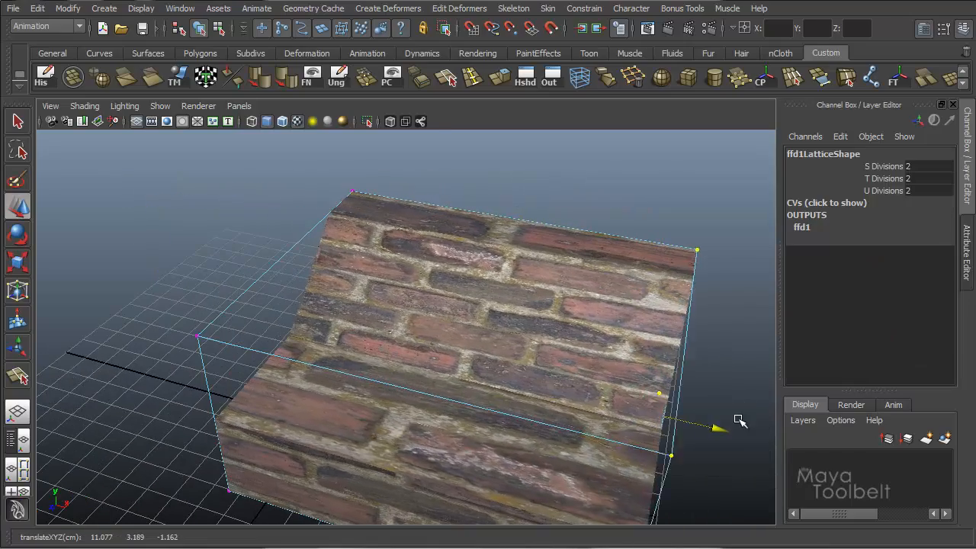
alt+drag(630, 322, 484, 285)
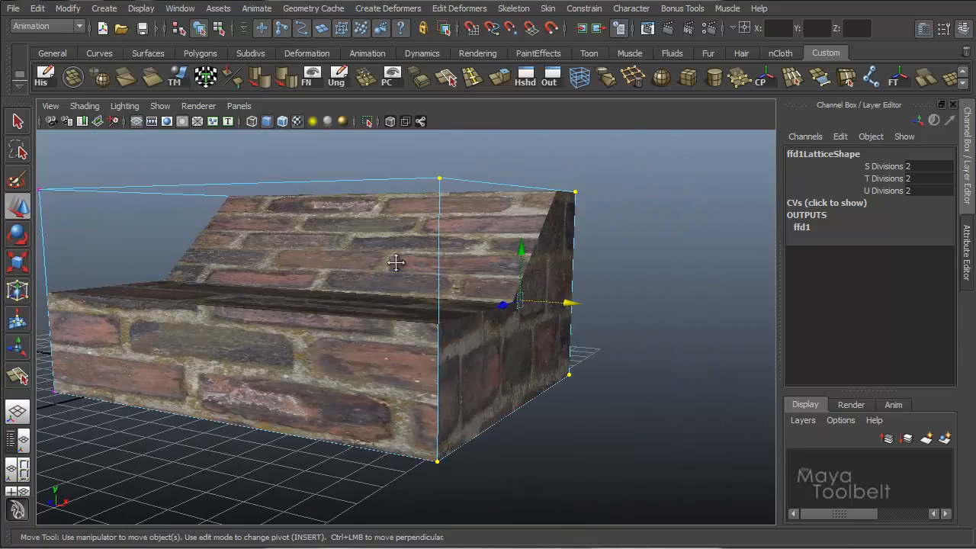
Select the widened block's sloped face and apply a planar mapping fitted to Best plane
alt+drag(395, 263, 328, 258)
click(401, 233)
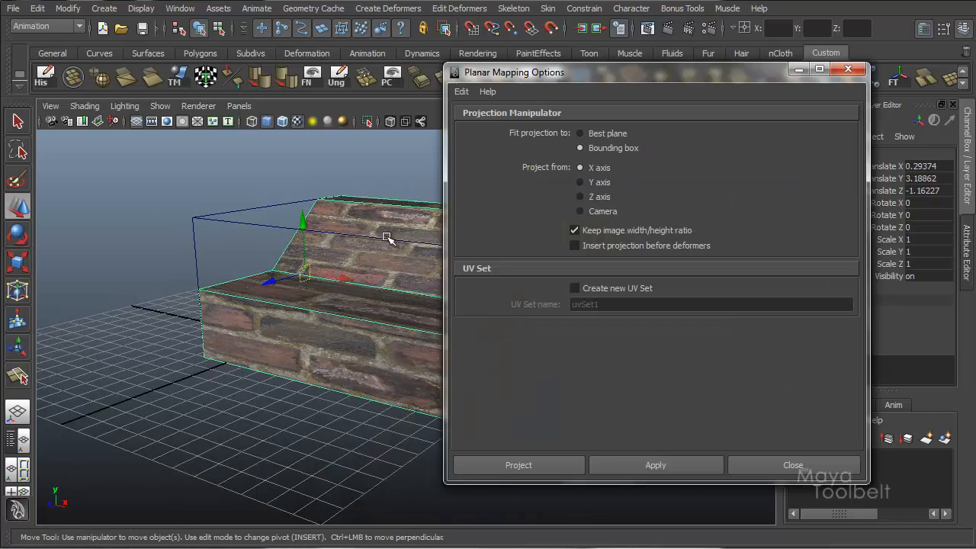
alt+drag(387, 238, 307, 258)
right_click(306, 258)
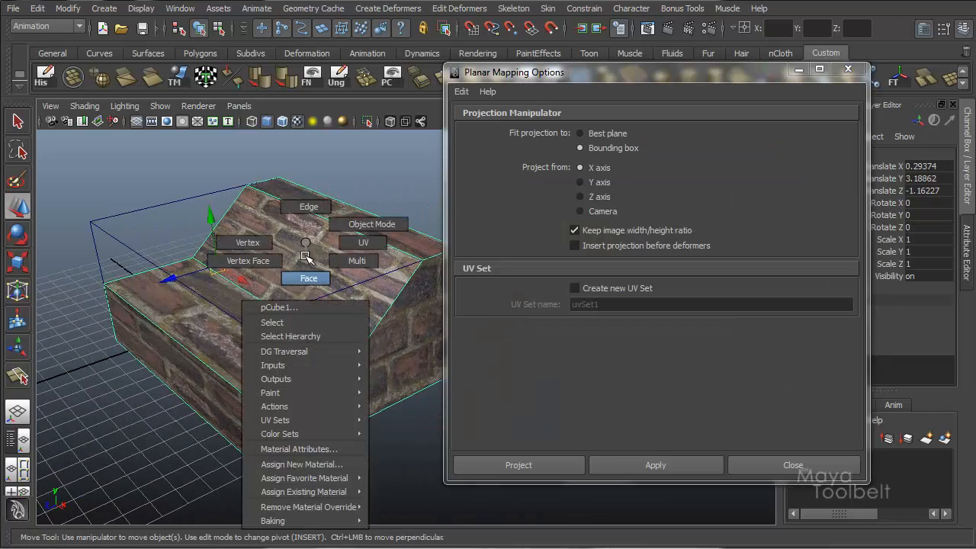
click(308, 277)
click(312, 242)
click(617, 131)
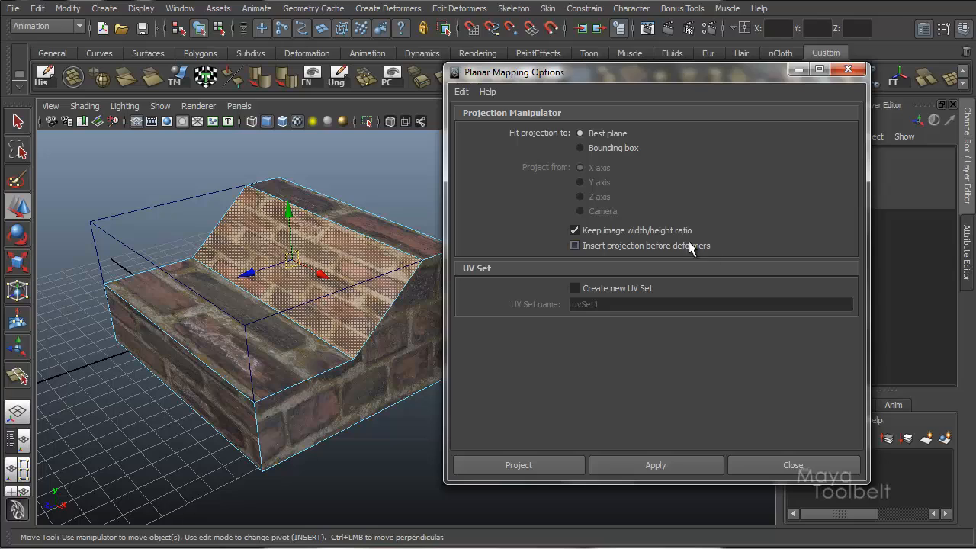
click(648, 467)
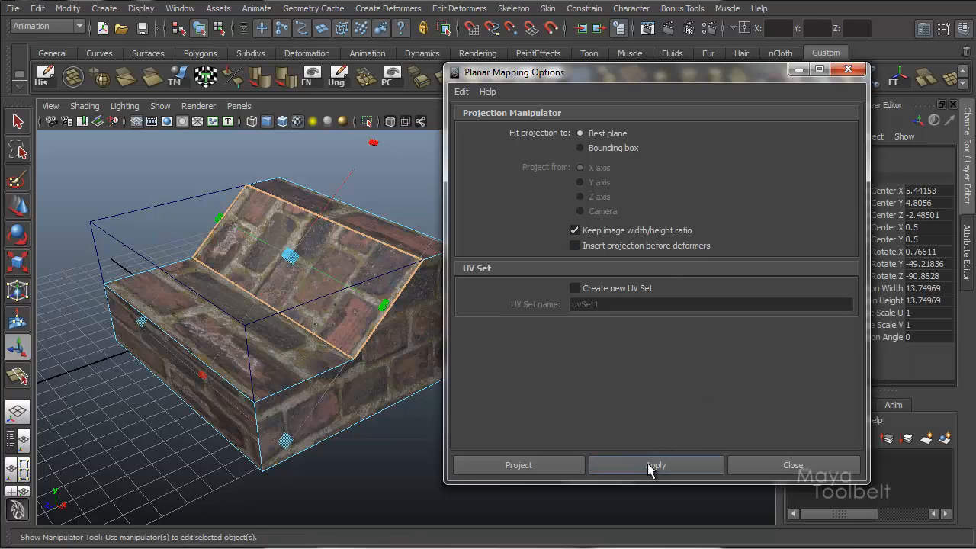
Select the lattice points on the widened block's positive X side and move them along X to test the mapping
click(796, 69)
alt+drag(451, 259, 484, 308)
alt+drag(484, 346, 574, 337)
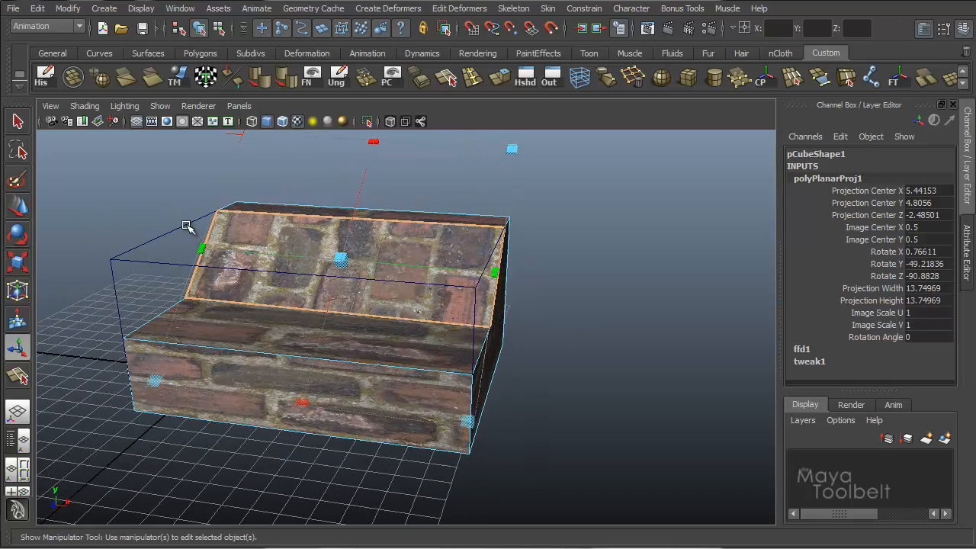
click(187, 226)
right_drag(179, 197, 175, 159)
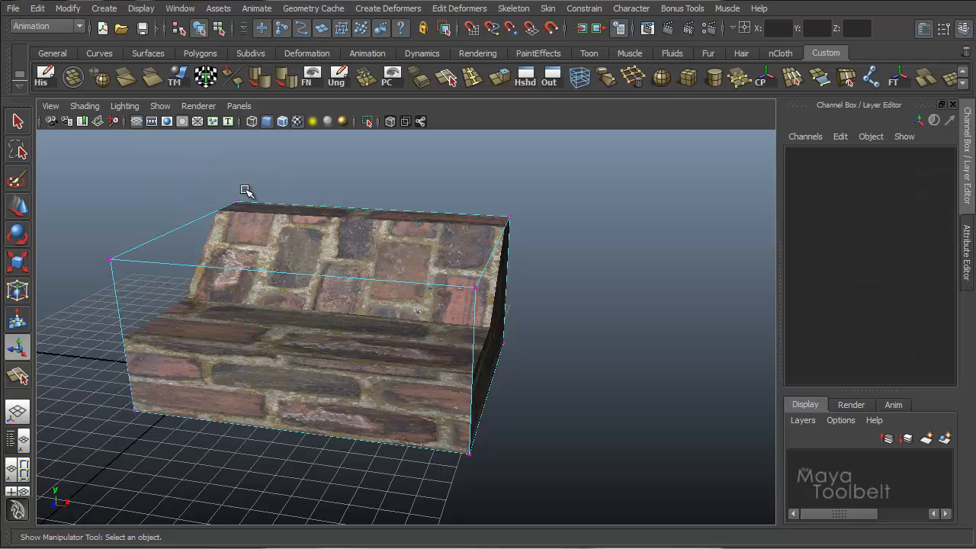
drag(424, 207, 621, 503)
key(w)
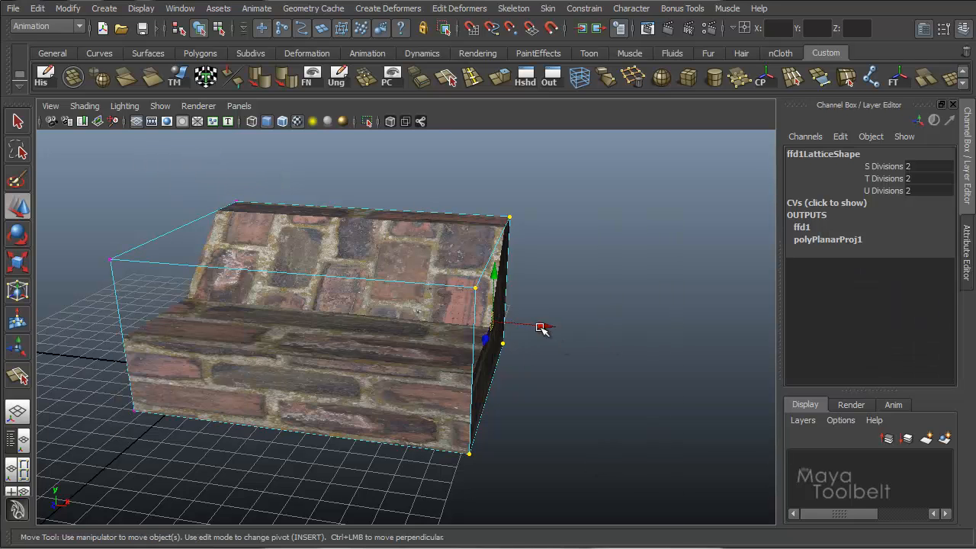
drag(541, 328, 532, 356)
Rotate the selected lattice points about the vertical axis to twist the positive X side of the block
key(e)
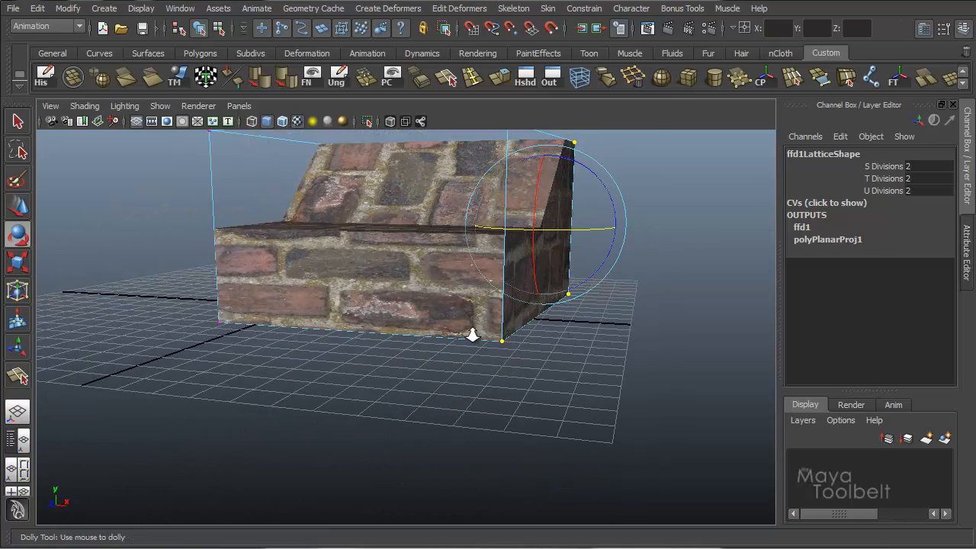
alt+drag(421, 293, 471, 305)
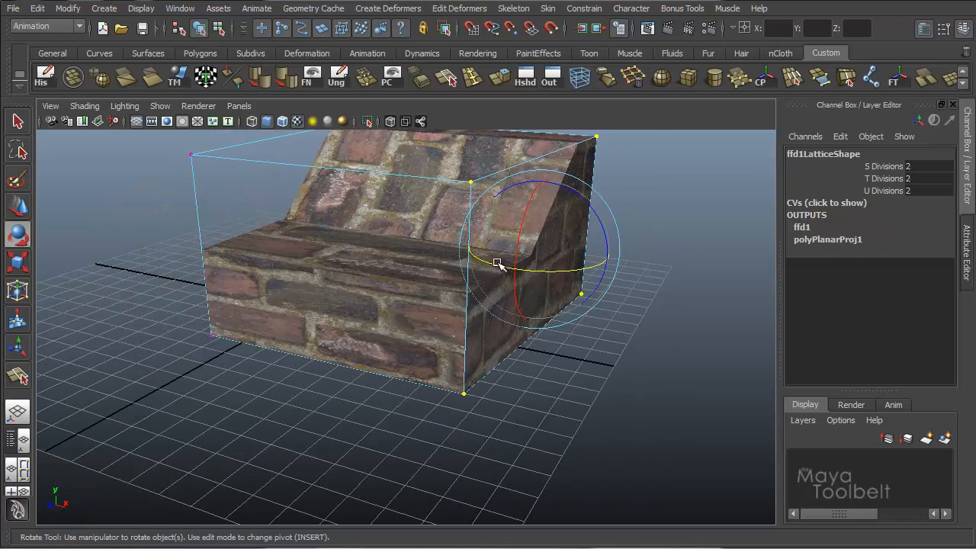
drag(498, 263, 458, 310)
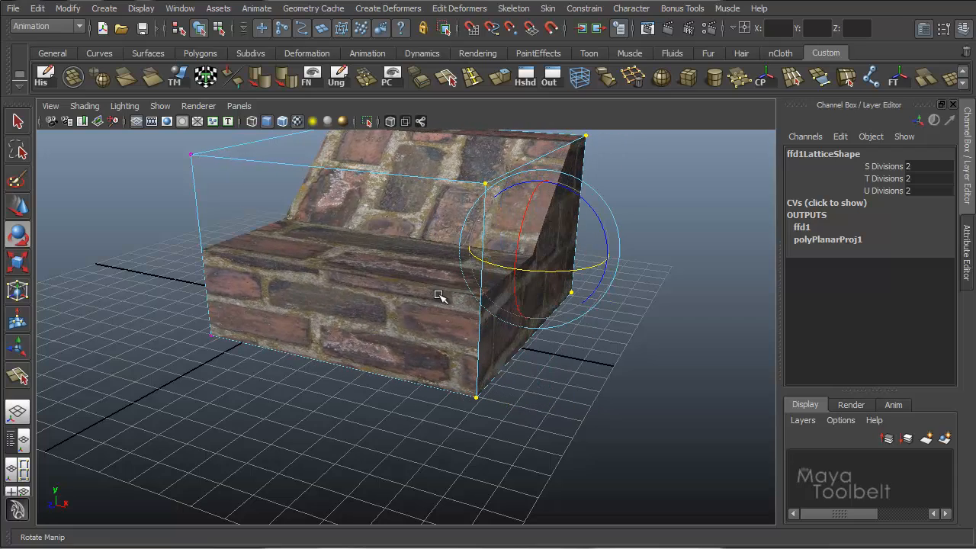
drag(534, 272, 555, 340)
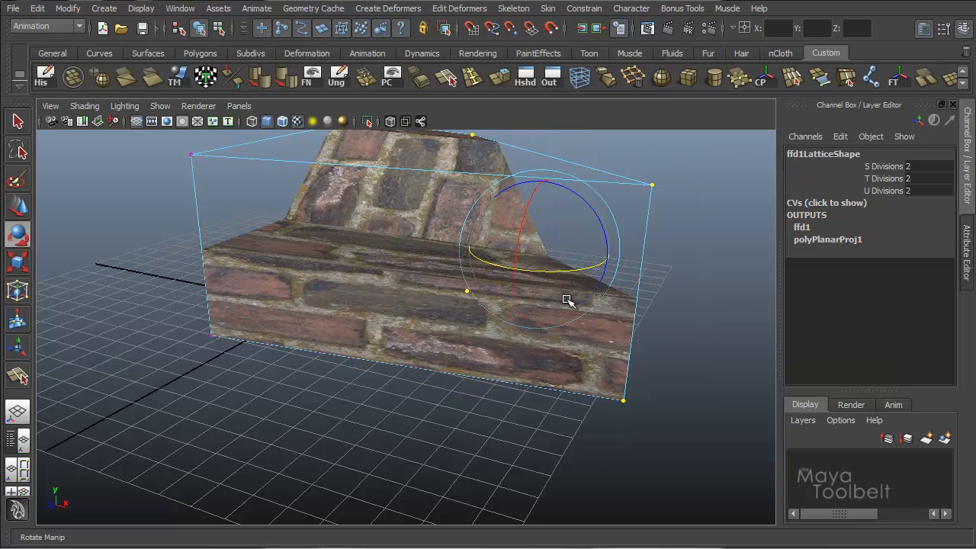
key(w)
alt+drag(591, 263, 572, 326)
key(e)
drag(593, 366, 492, 385)
Move the selected lattice points inward along X to narrow the block
key(w)
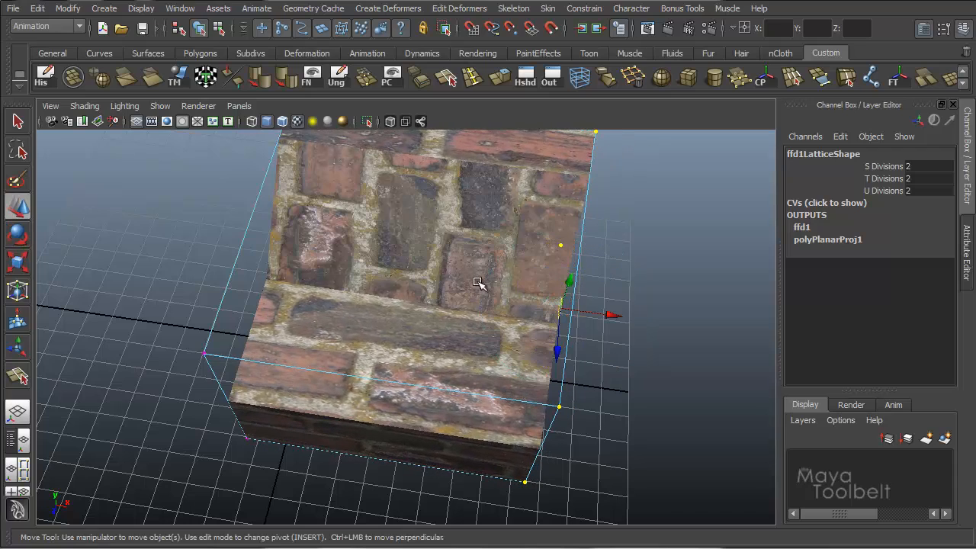
mouse_move(613, 315)
mouse_down()
mouse_move(427, 285)
mouse_move(748, 330)
mouse_move(424, 281)
mouse_move(797, 340)
mouse_move(468, 288)
mouse_move(568, 316)
mouse_move(595, 309)
mouse_up()
alt+drag(554, 265, 436, 257)
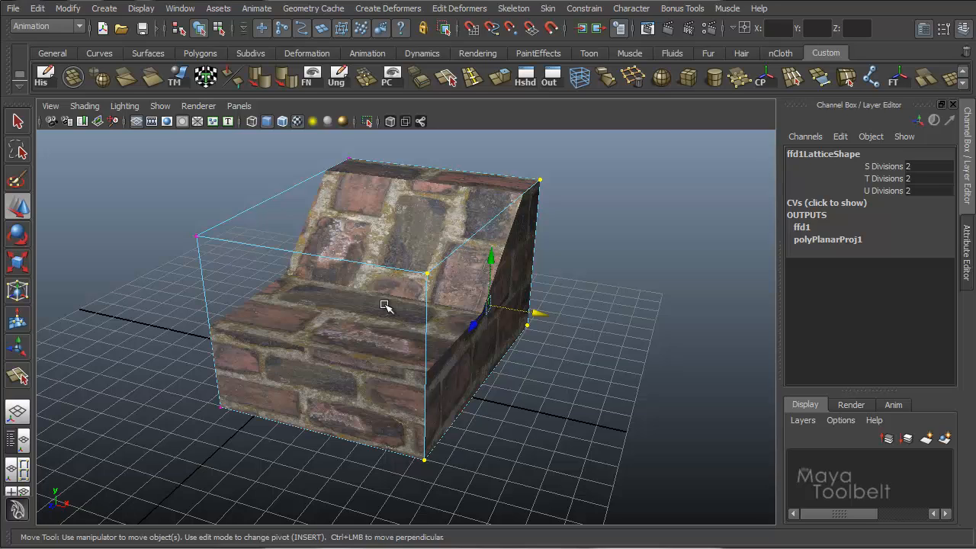
Reopen the planar mapping options and undo the lattice edits and the Best plane projection on the sloped face
click(647, 548)
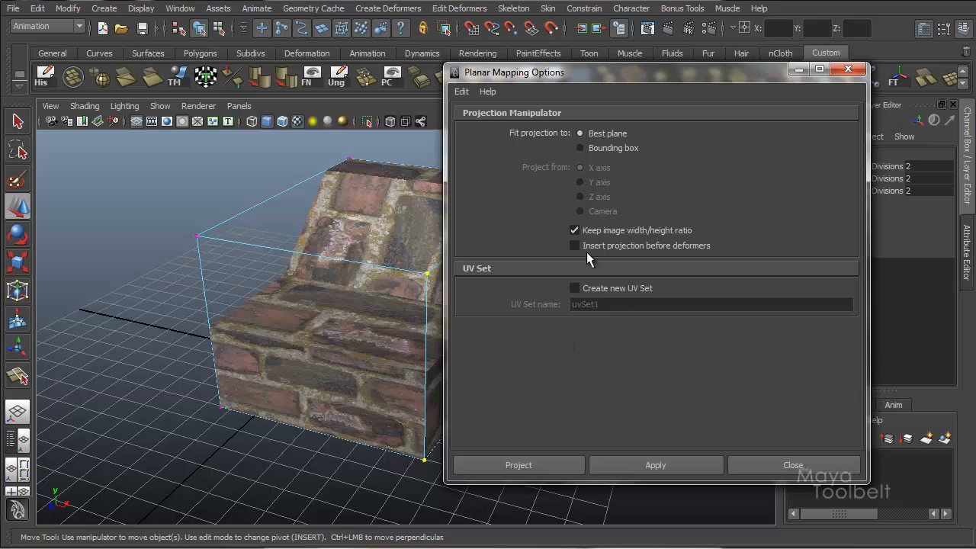
alt+drag(383, 317, 299, 283)
click(255, 293)
key(z)
key(z)
key(z)
alt+right_drag(298, 283, 340, 273)
alt+drag(340, 272, 332, 259)
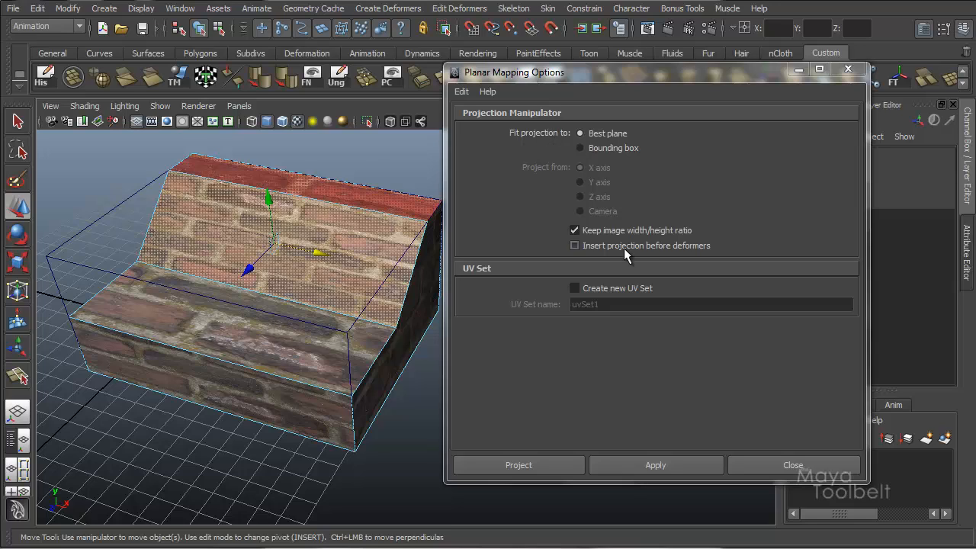
Apply a planar mapping to the sloped face with Insert projection before deformers enabled
click(591, 246)
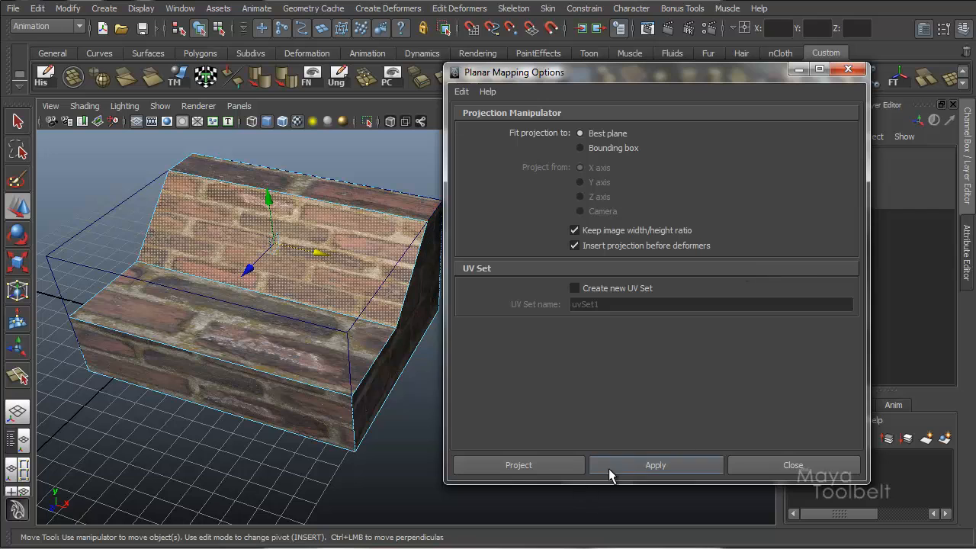
click(635, 463)
click(803, 71)
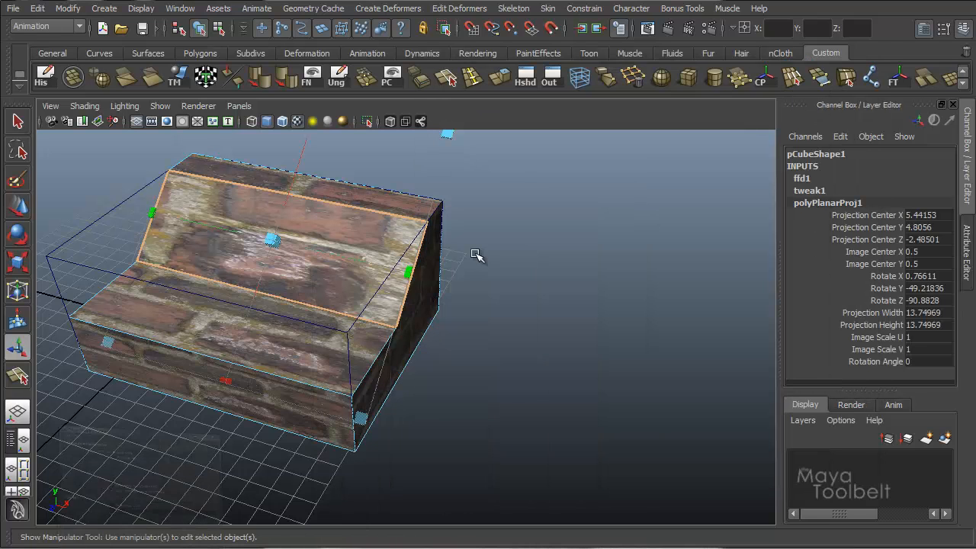
Select the lattice points on the block's positive X side and move them along X to test the inserted projection
alt+drag(506, 295, 532, 264)
key(w)
click(465, 263)
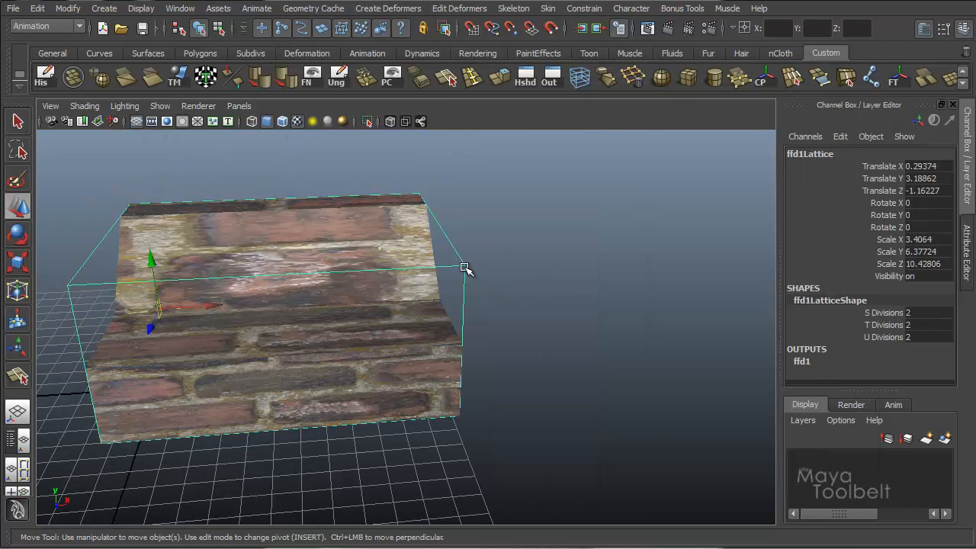
click(508, 229)
alt+drag(508, 216, 496, 216)
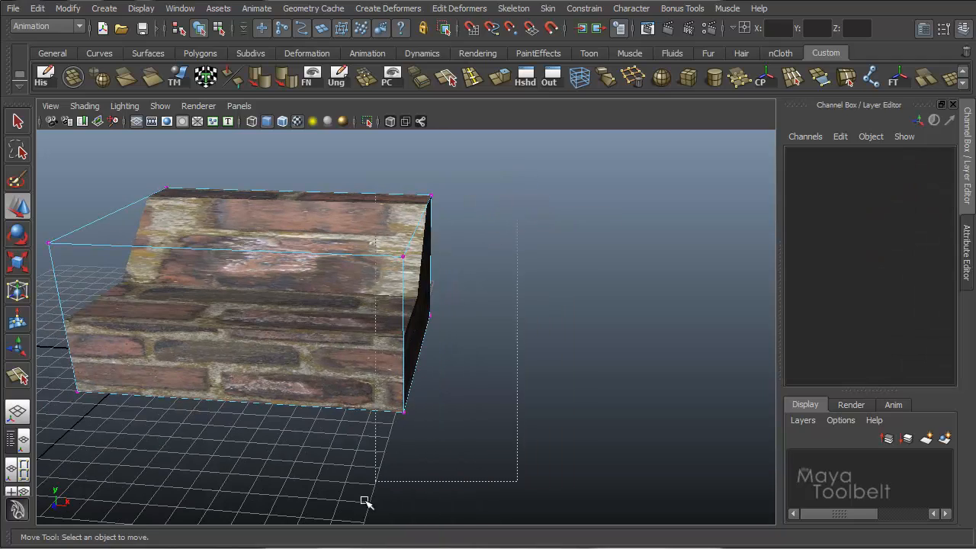
drag(365, 502, 364, 503)
alt+drag(460, 312, 527, 351)
alt+drag(556, 392, 522, 395)
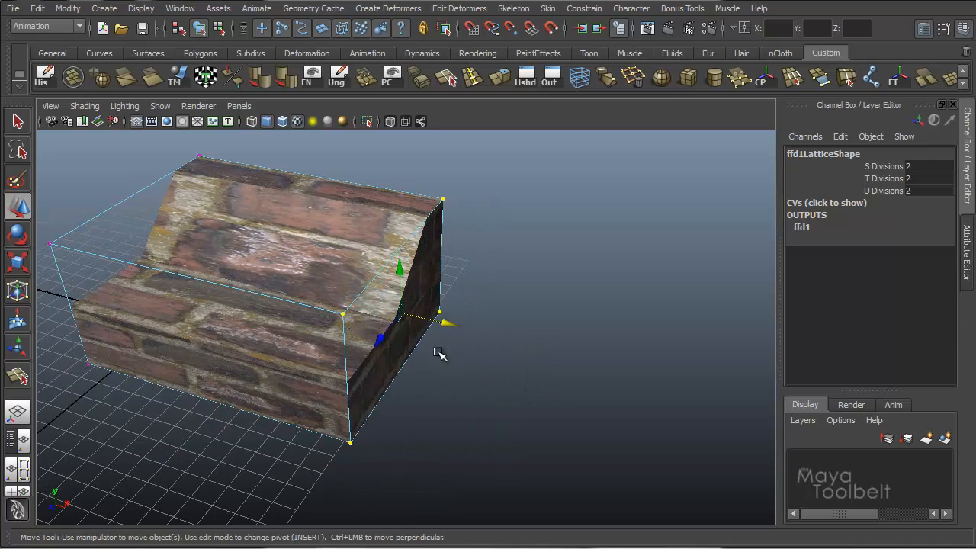
alt+middle_drag(440, 353, 549, 361)
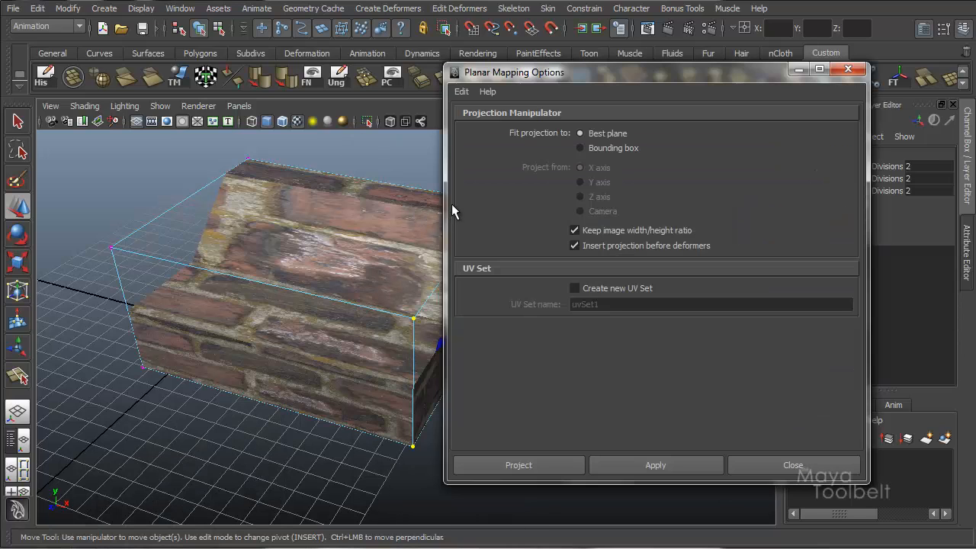
Return to object selection mode and select the brick block
alt+drag(392, 288, 372, 308)
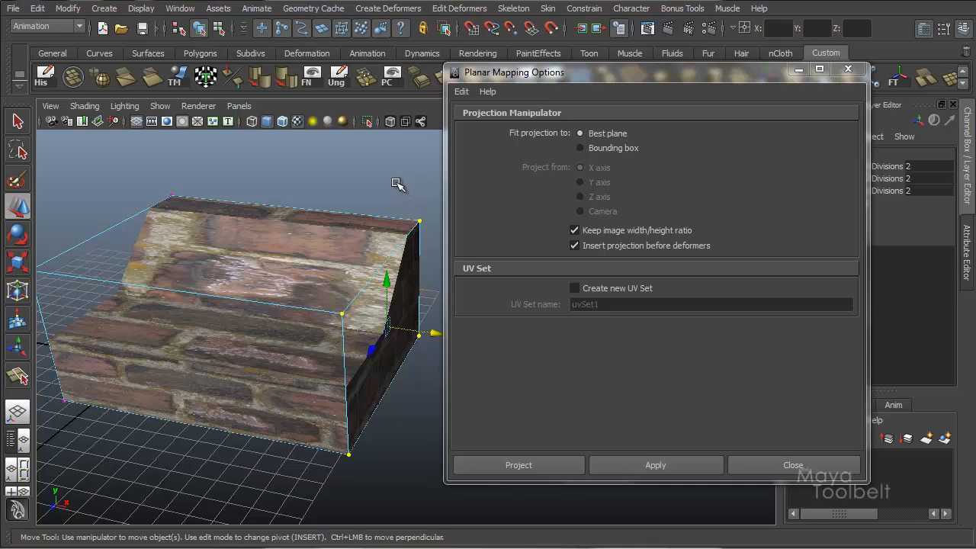
click(219, 28)
click(205, 29)
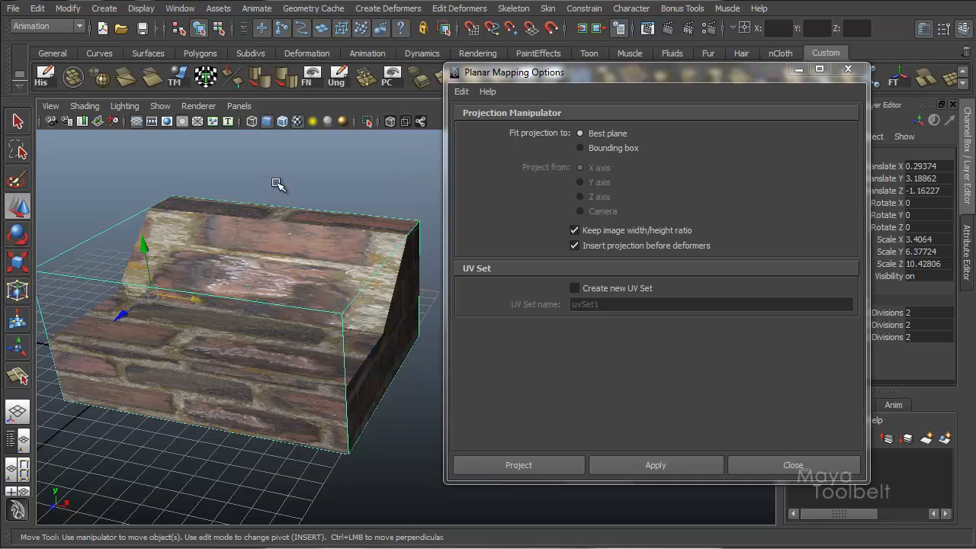
click(359, 279)
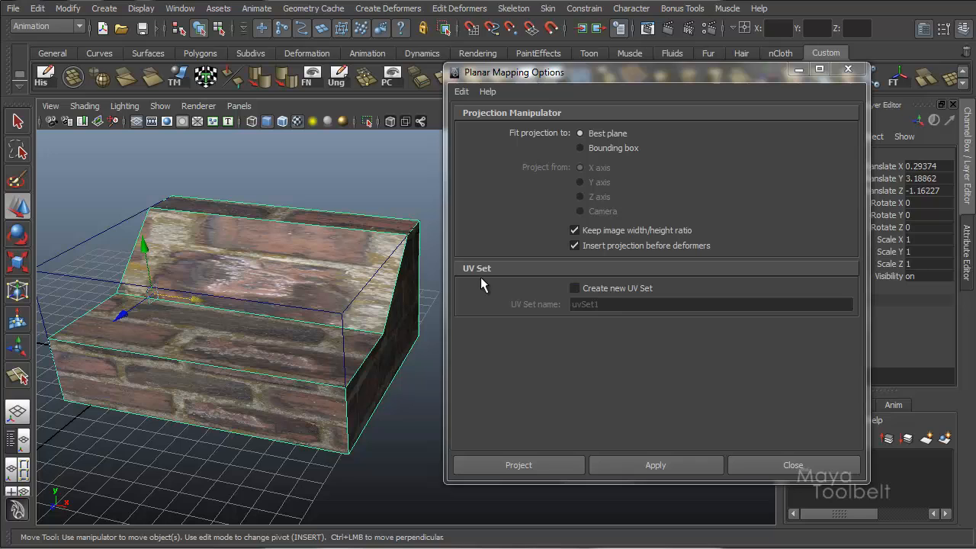
Enable Create new UV Set in the planar mapping options and open the UV set name for editing
alt+drag(361, 370, 373, 360)
click(607, 289)
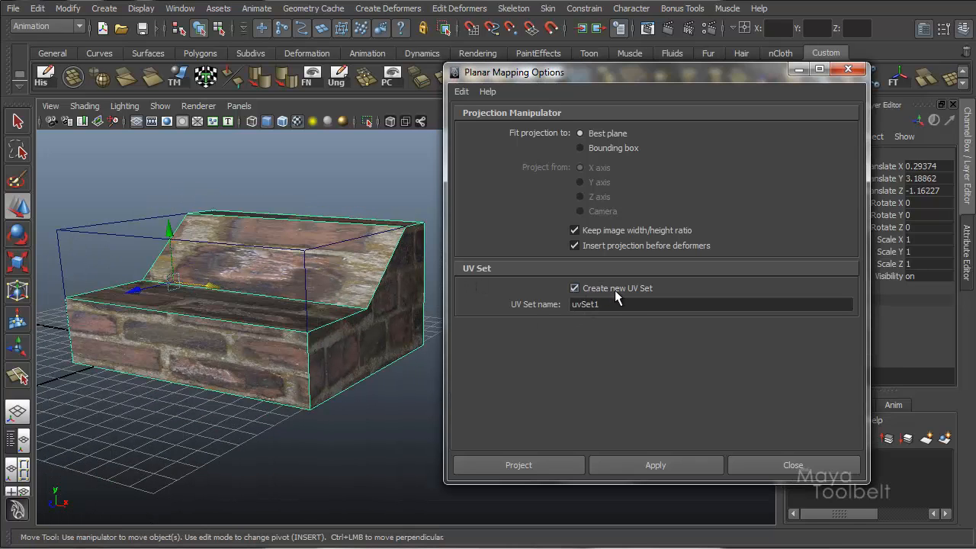
double_click(620, 305)
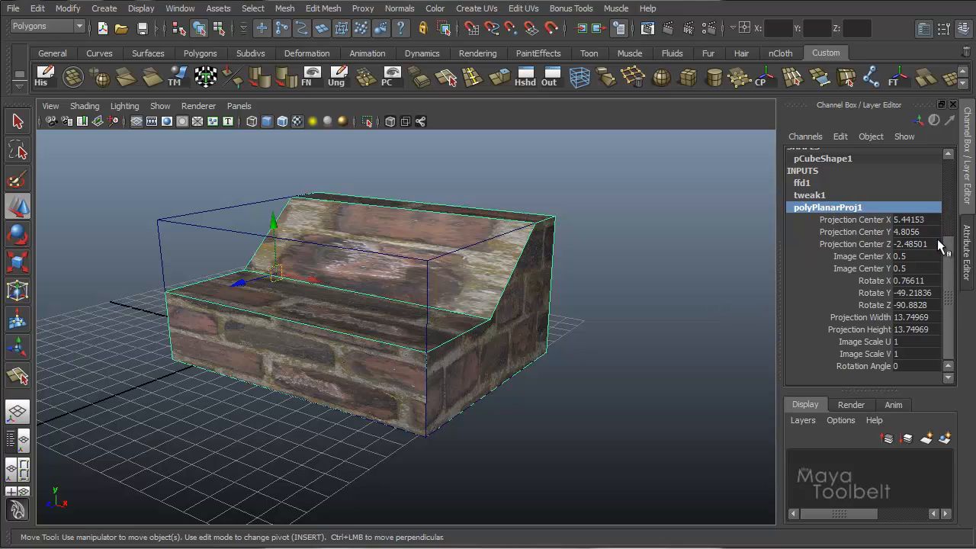
Show the attributes of polyPlanarProj1 in the Attribute Editor and set its Projection Width to about 6.813
scroll(942, 251, up, 1)
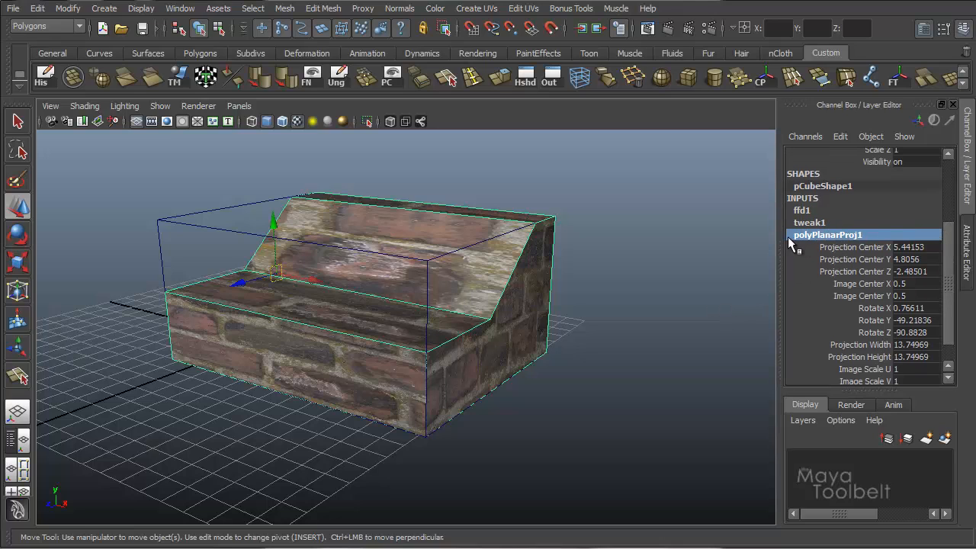
key(ctrl+a)
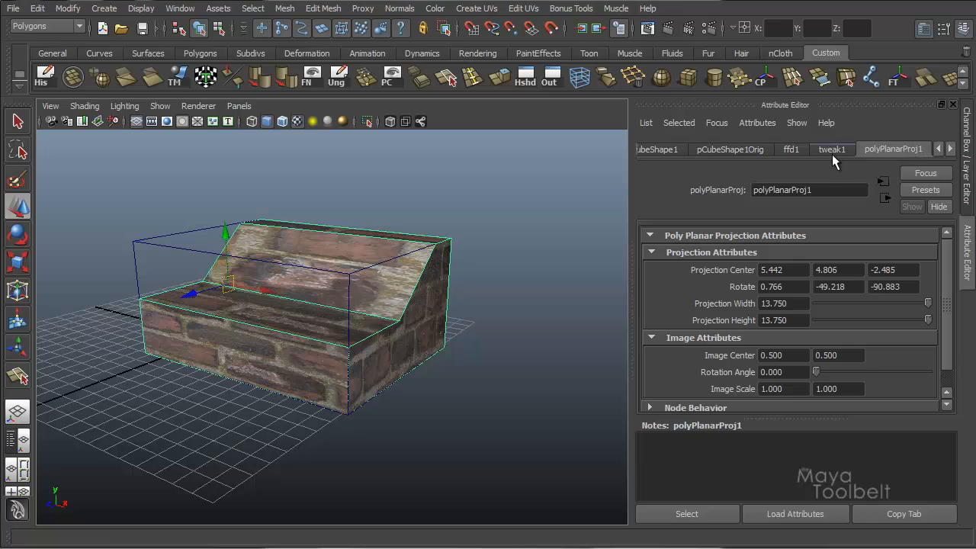
scroll(952, 281, down, 1)
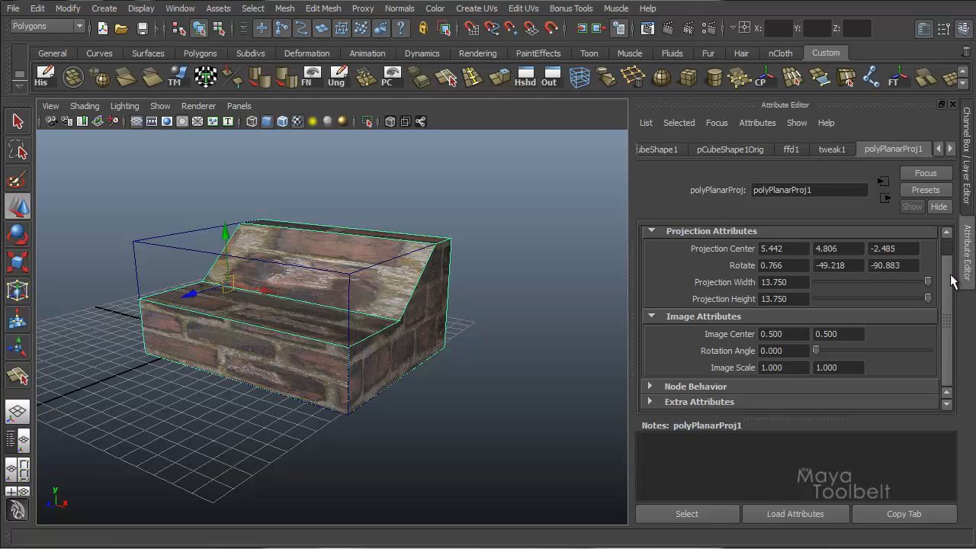
drag(950, 274, 949, 249)
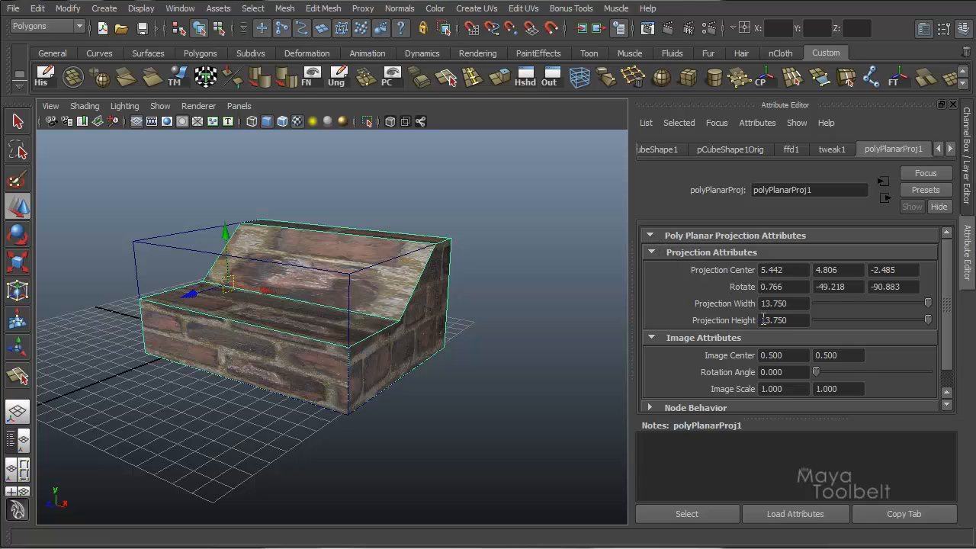
scroll(831, 279, down, 1)
drag(926, 283, 944, 290)
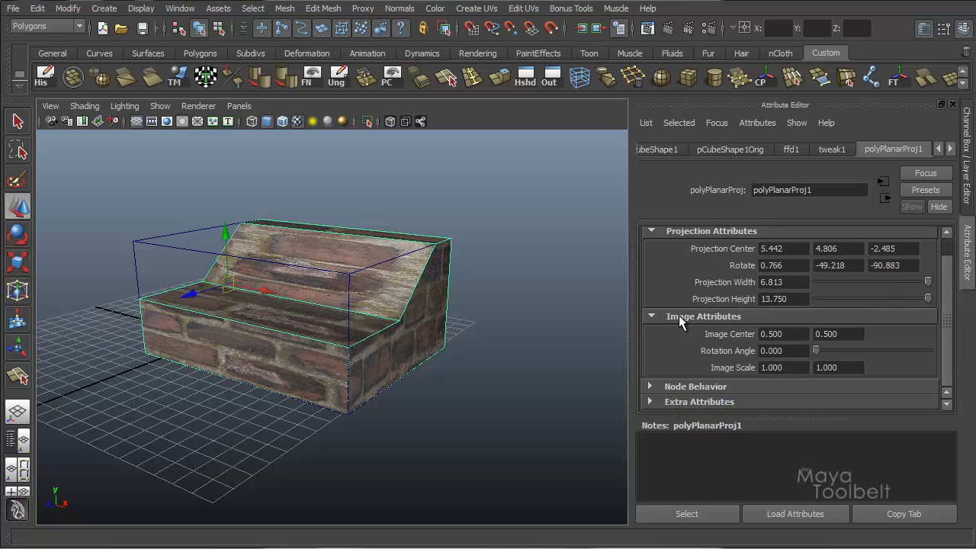
Compare the planar projection's attributes in the Channel Box and the Attribute Editor, and inspect the brick texture on the block
key(ctrl+a)
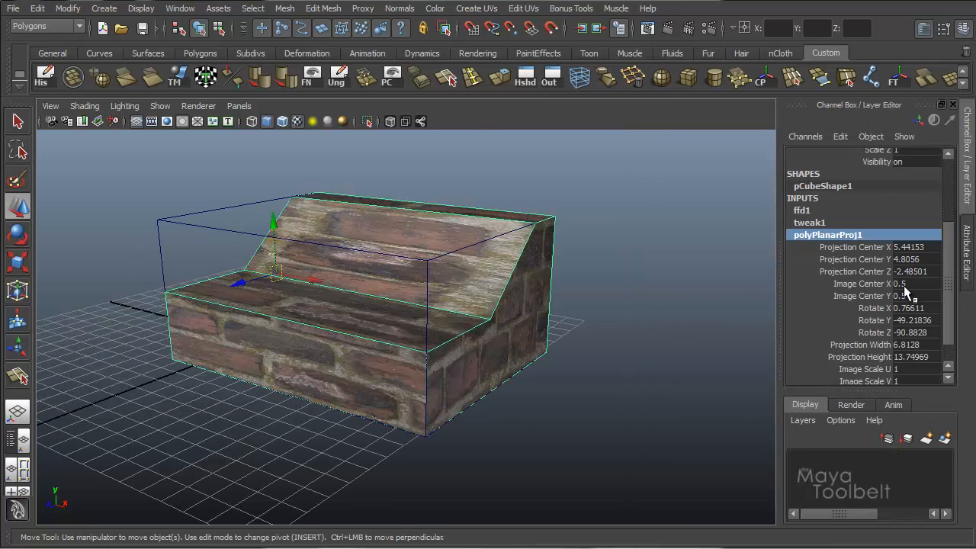
scroll(913, 299, down, 1)
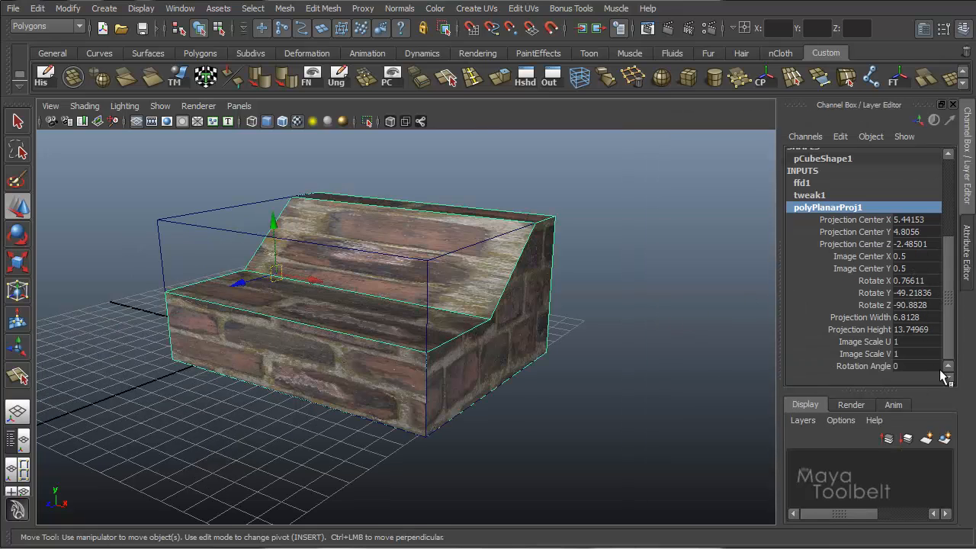
key(ctrl+a)
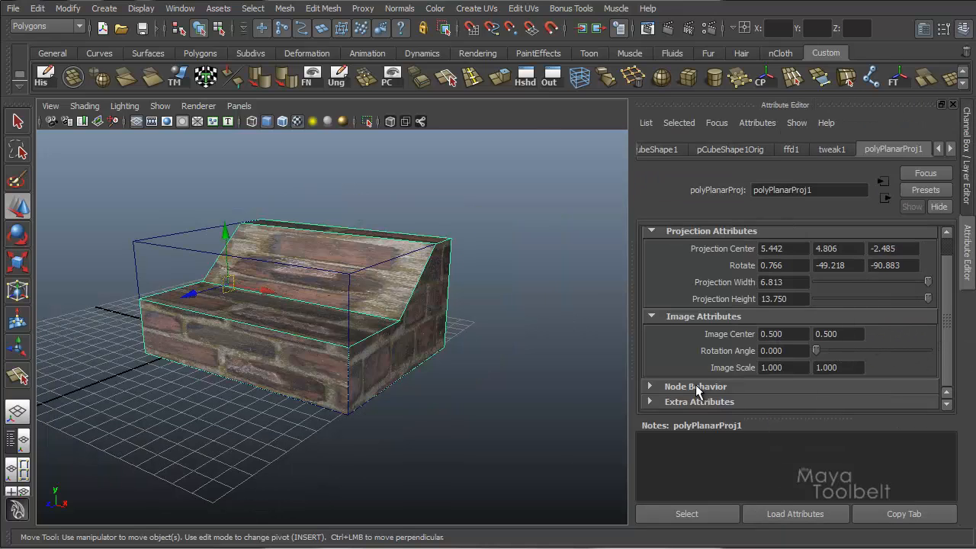
alt+drag(443, 325, 445, 312)
alt+middle_drag(445, 311, 486, 328)
alt+right_drag(475, 339, 523, 344)
alt+drag(523, 344, 506, 327)
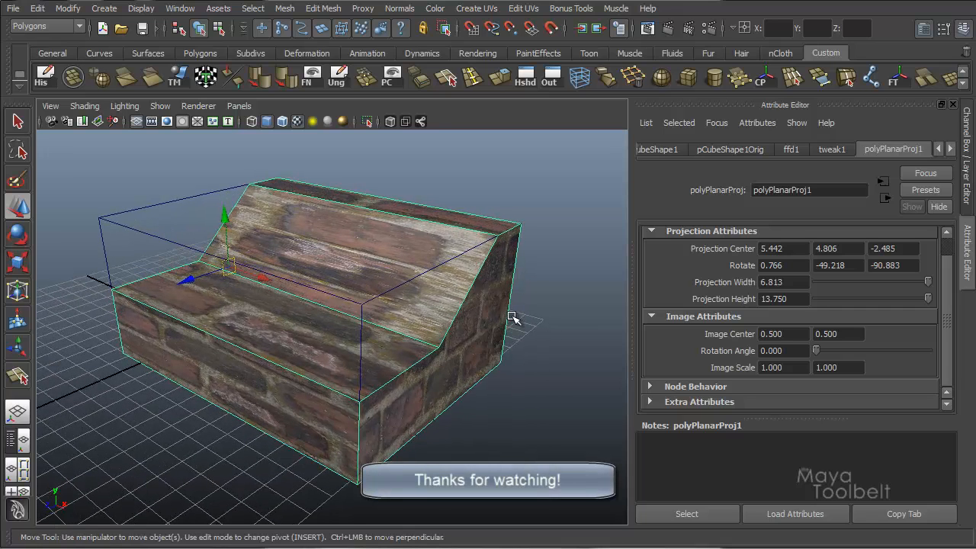